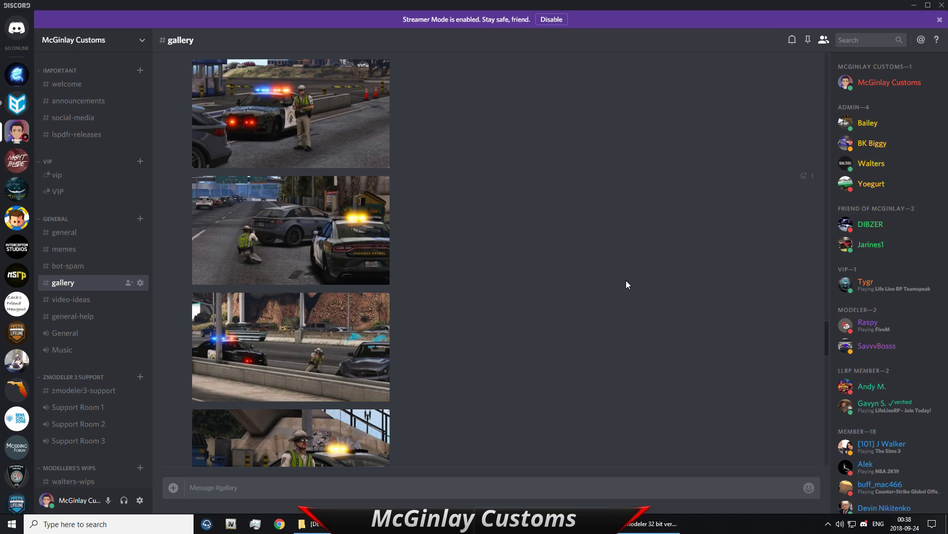
Look at the zmodeler3-support channel in the Discord server and return to the gallery channel
click(97, 390)
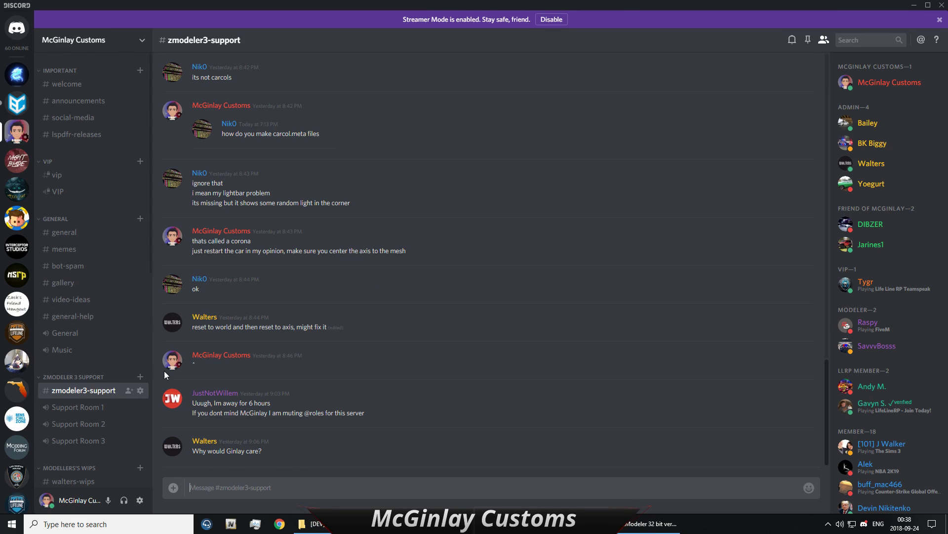
click(73, 285)
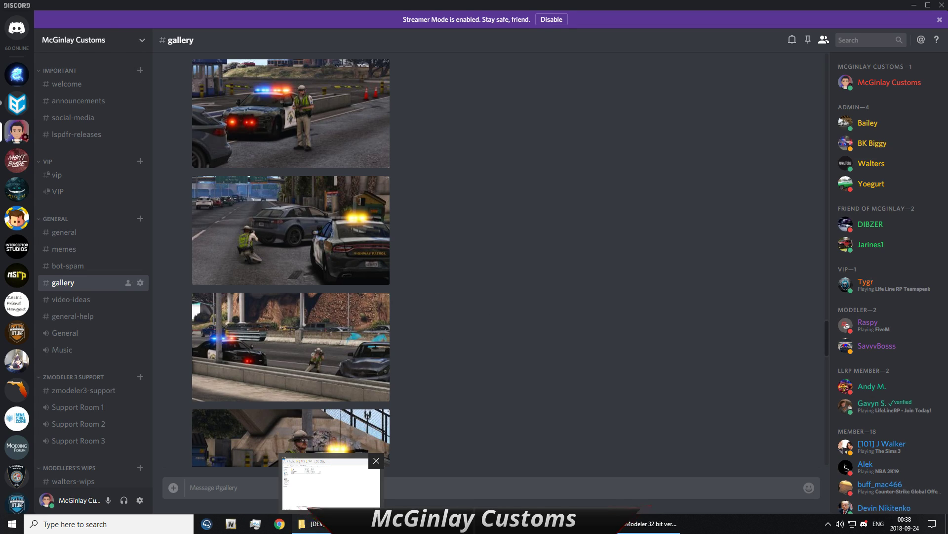
Switch to File Explorer and review the model and light pack folders inside the Non ELS Tutorial folder
click(309, 524)
click(7, 77)
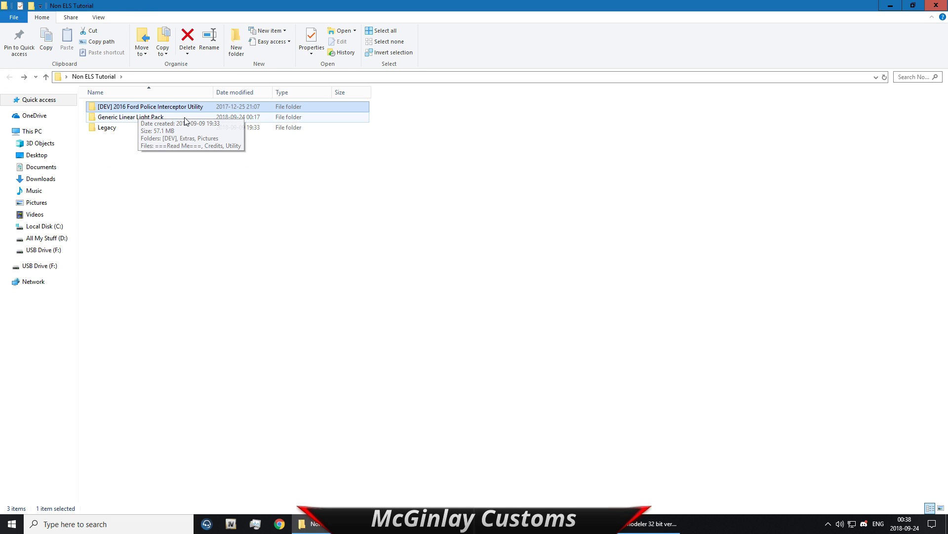
click(219, 182)
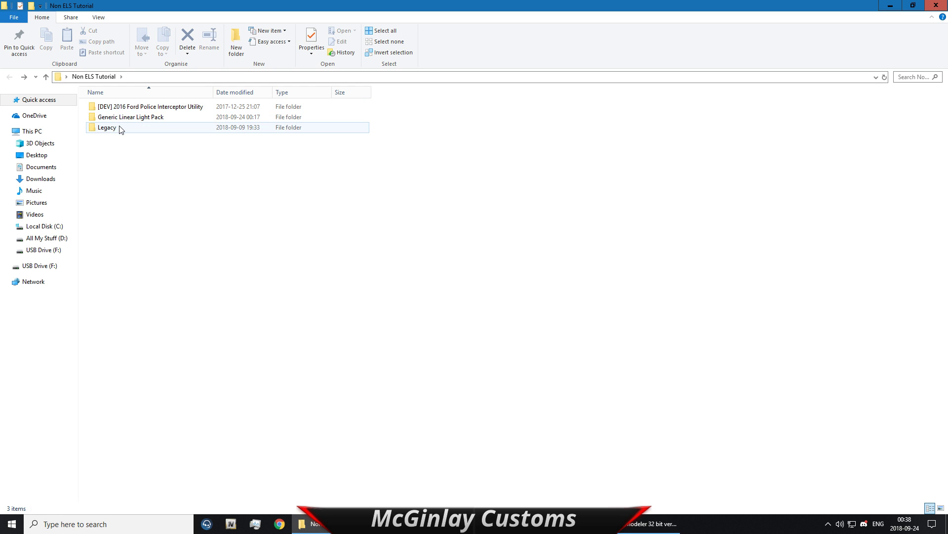
click(120, 127)
click(123, 121)
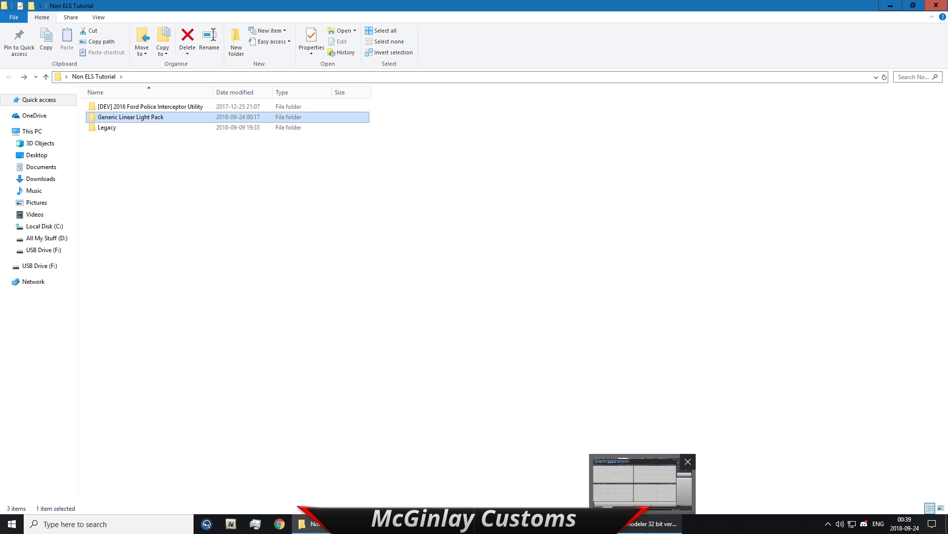
click(658, 528)
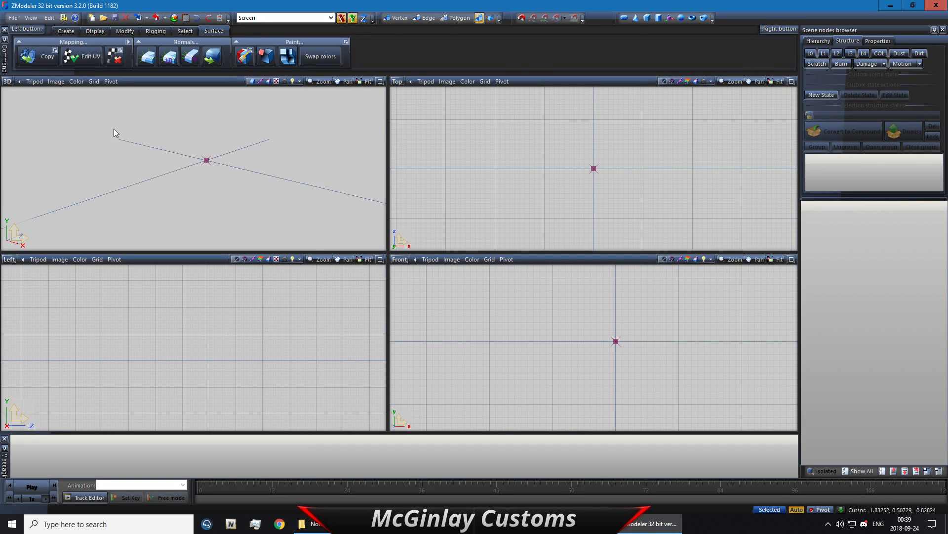
click(13, 18)
click(31, 40)
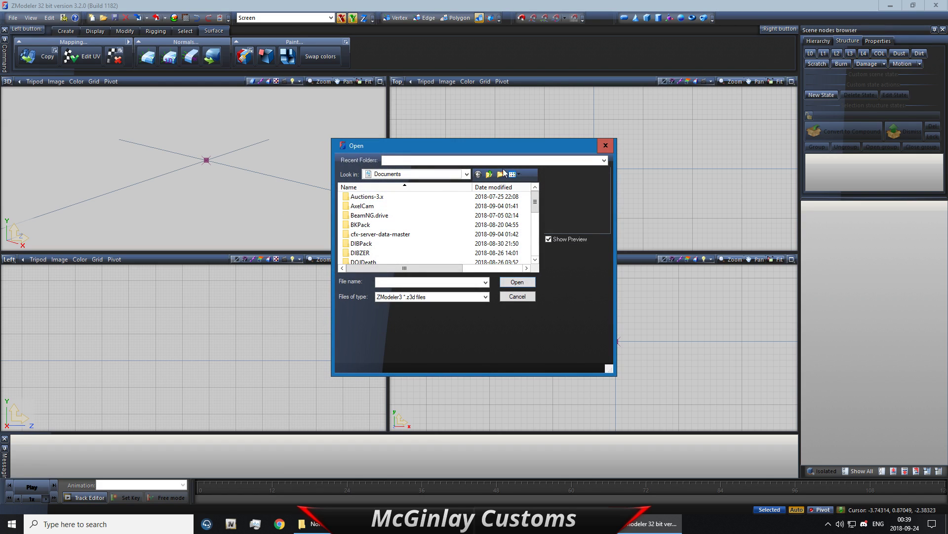
click(609, 143)
Switch to File Explorer and load the Utility model from the [DEV] 2016 Ford Police Interceptor Utility folder into ZModeler
mouse_move(312, 523)
click(331, 467)
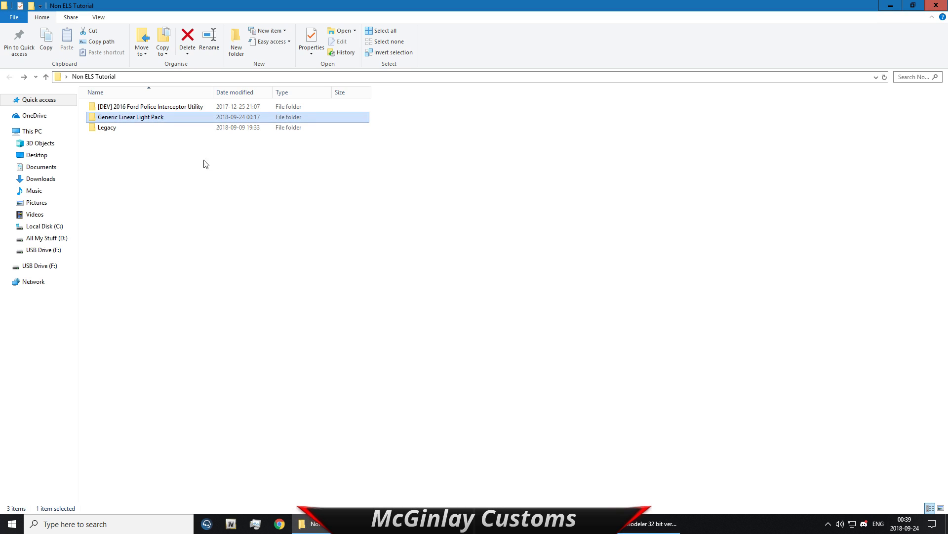
double_click(140, 120)
drag(140, 159, 430, 220)
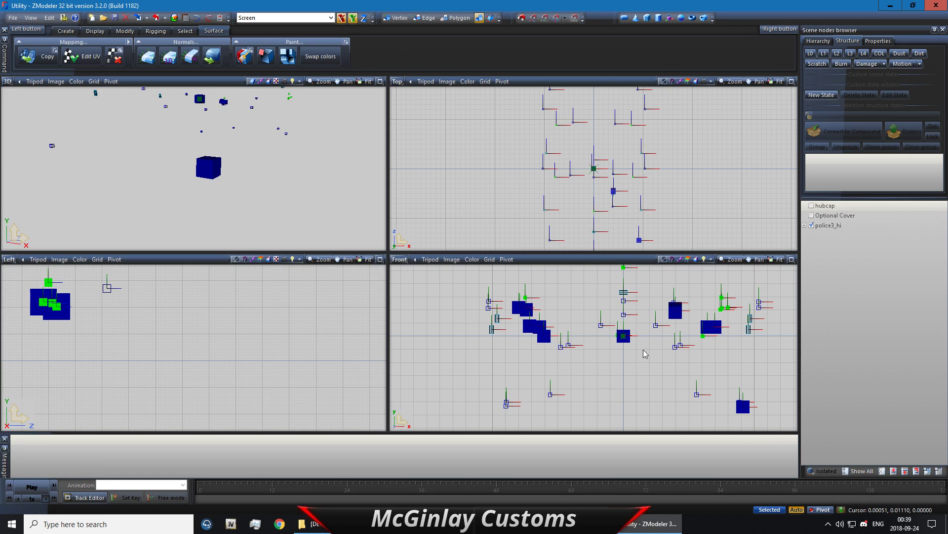
Show all hidden objects and display the vehicle's L0 detail level, with the whole car in the 3D view
scroll(502, 299, down, 5)
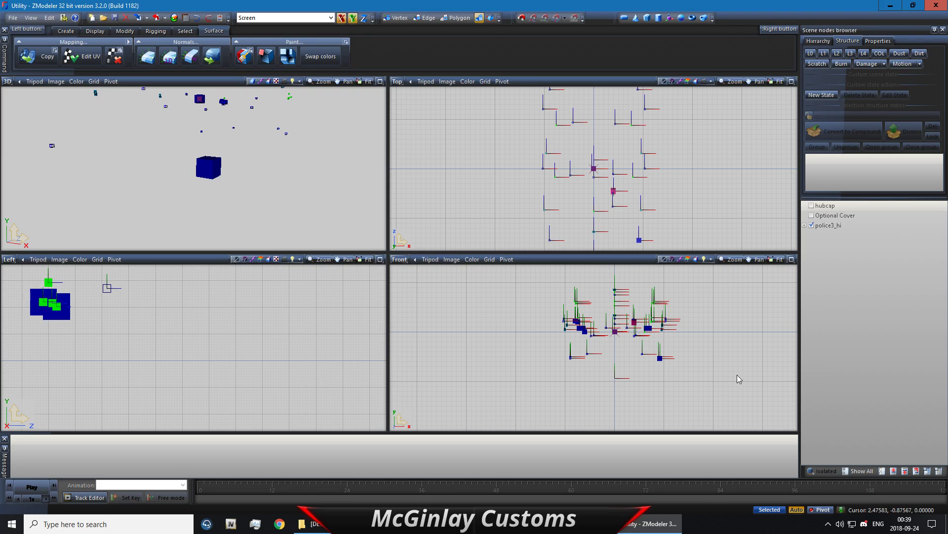
click(859, 470)
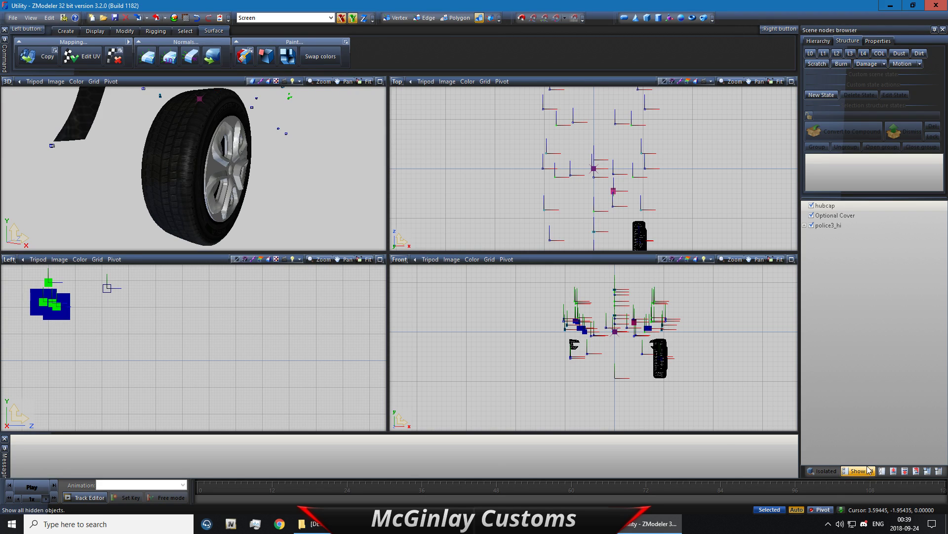
click(810, 53)
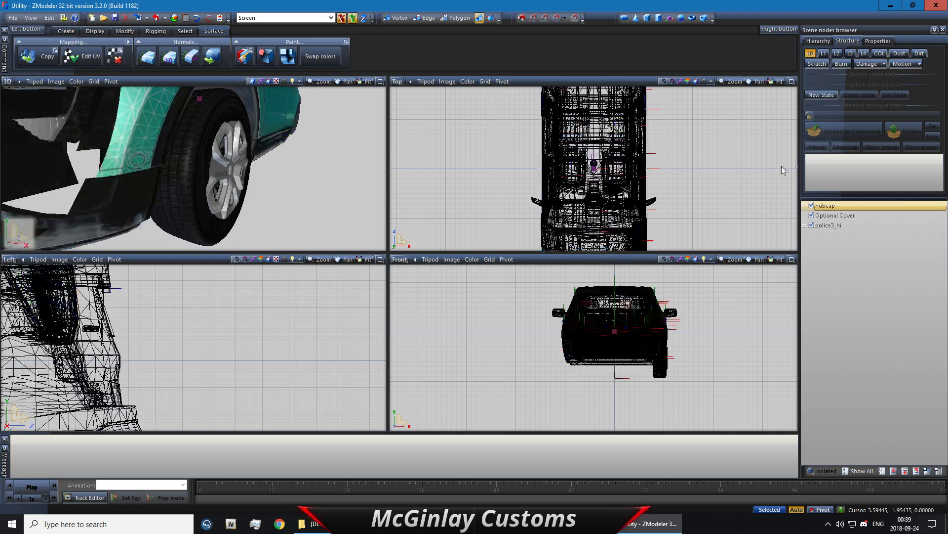
scroll(293, 148, down, 5)
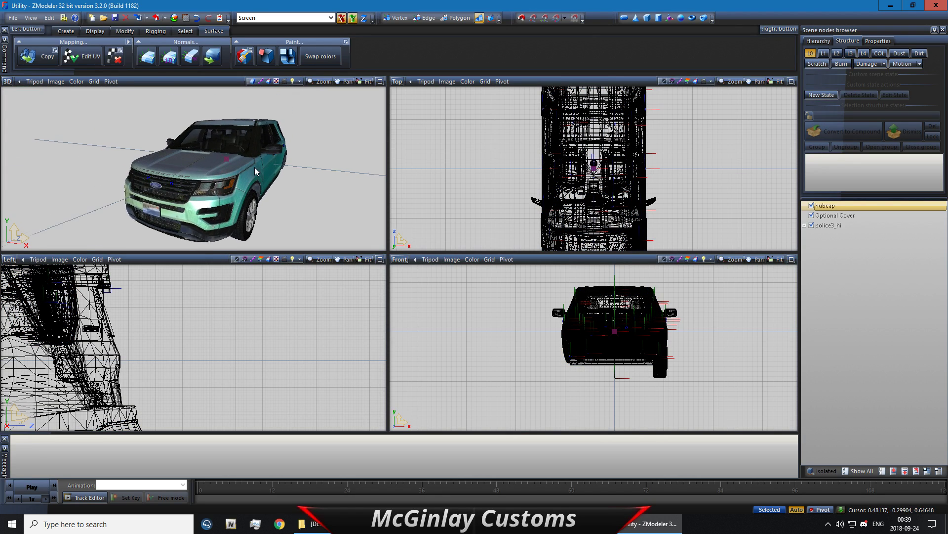
scroll(200, 132, down, 3)
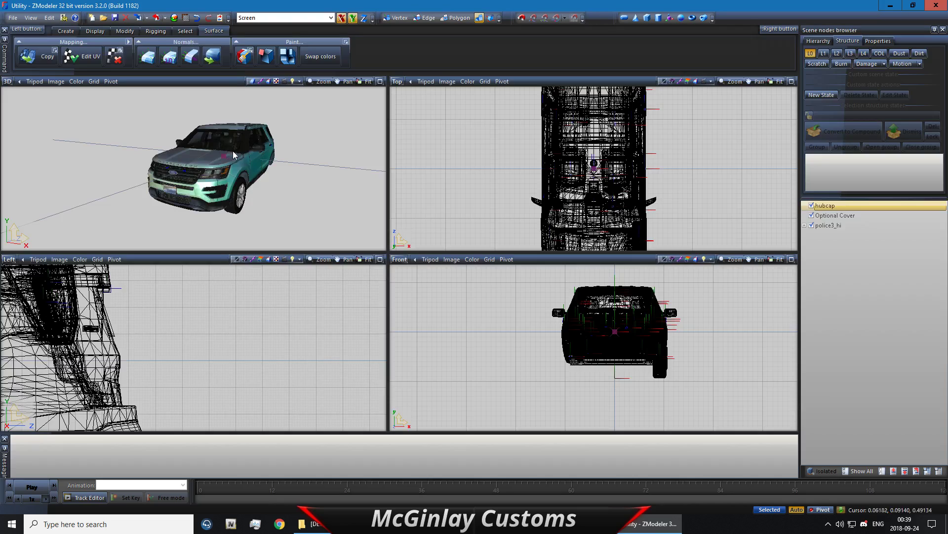
middle_drag(261, 194, 155, 156)
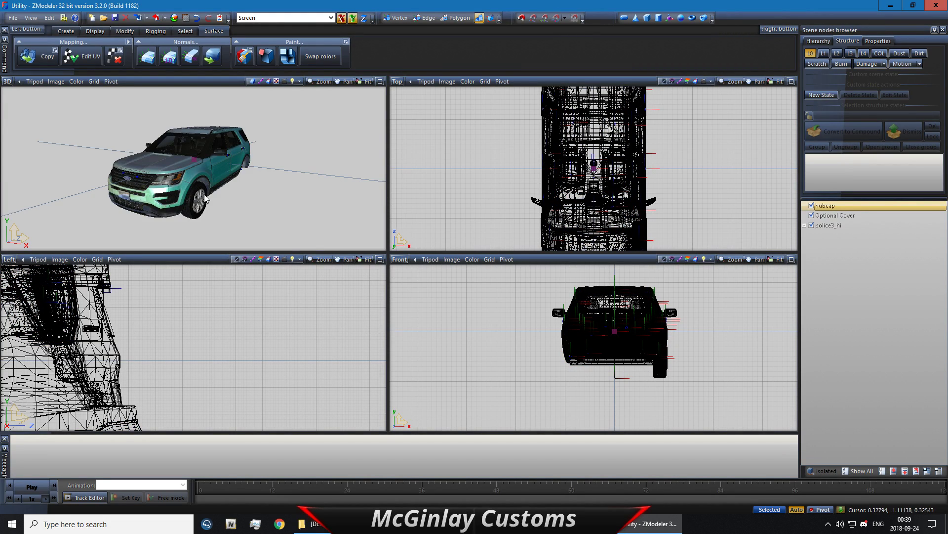
middle_drag(224, 209, 215, 203)
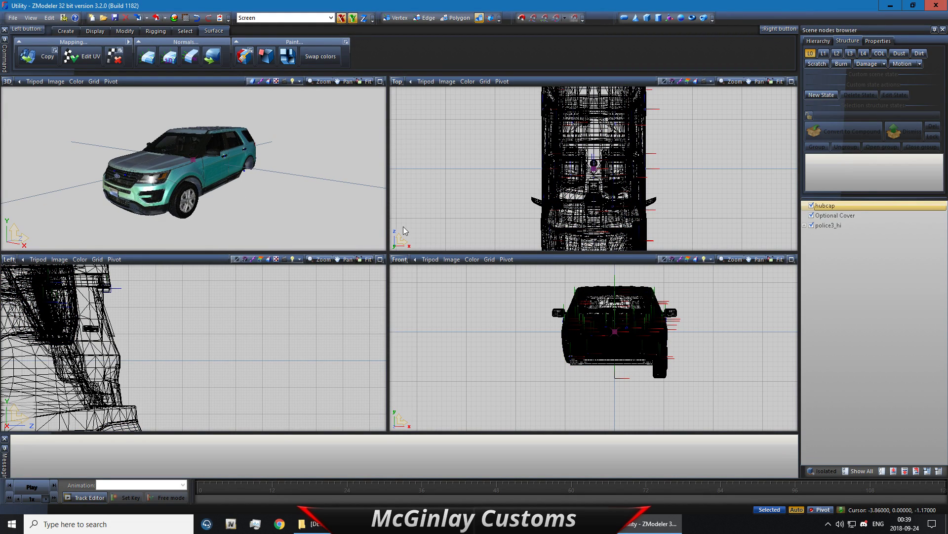
Toggle the Optional Cover node's visibility to identify it, and delete that node from the scene
click(813, 215)
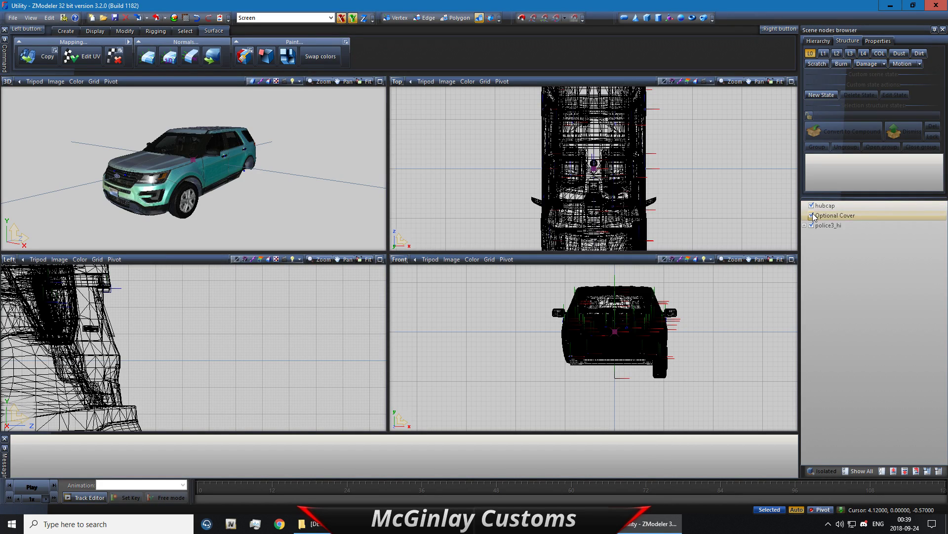
click(813, 214)
click(813, 214)
click(813, 216)
right_click(820, 216)
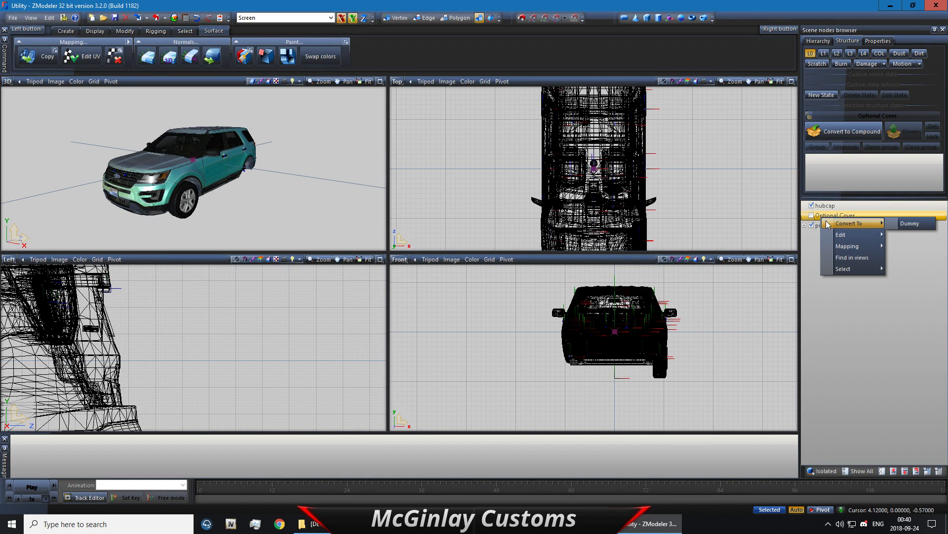
mouse_move(856, 234)
click(901, 234)
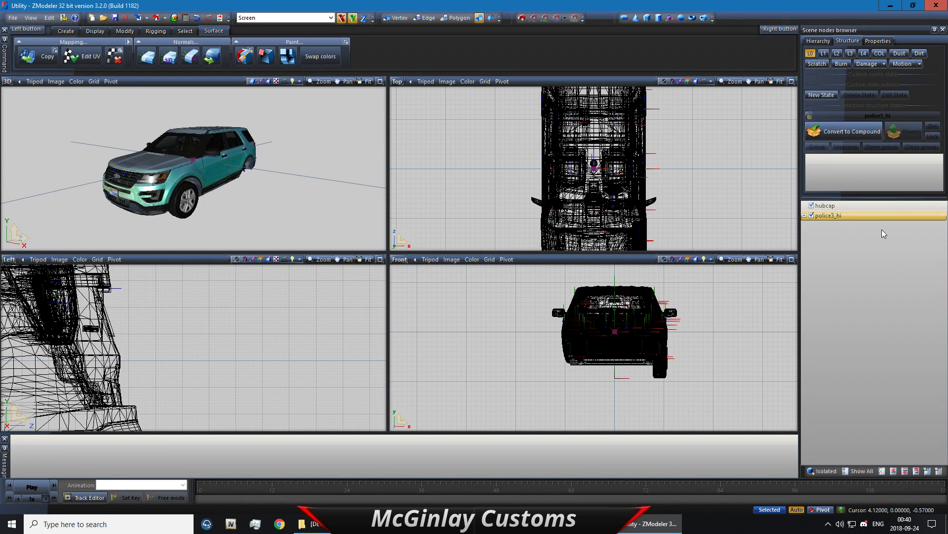
Toggle the hubcap node's visibility to check it on the wheel, and delete that node
click(811, 206)
click(811, 206)
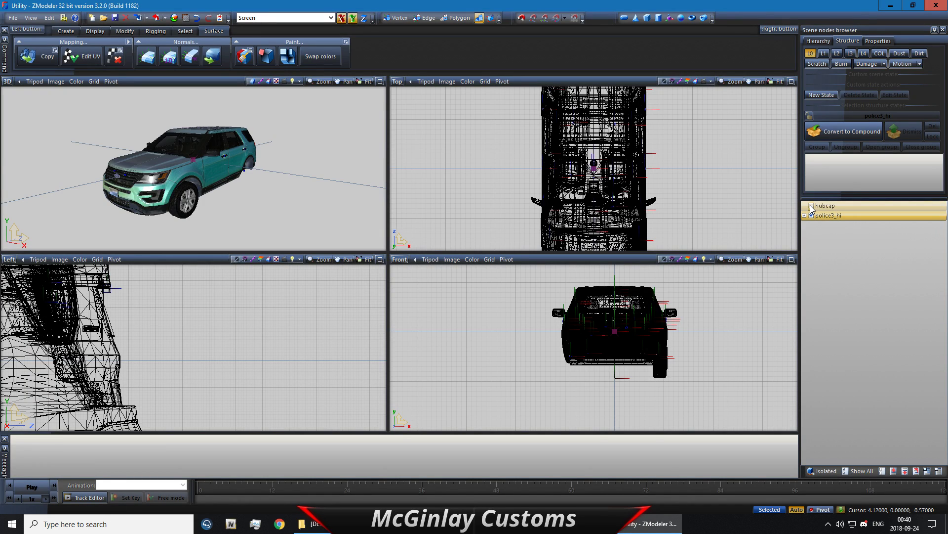
click(811, 206)
click(811, 206)
click(811, 206)
click(822, 206)
right_click(826, 207)
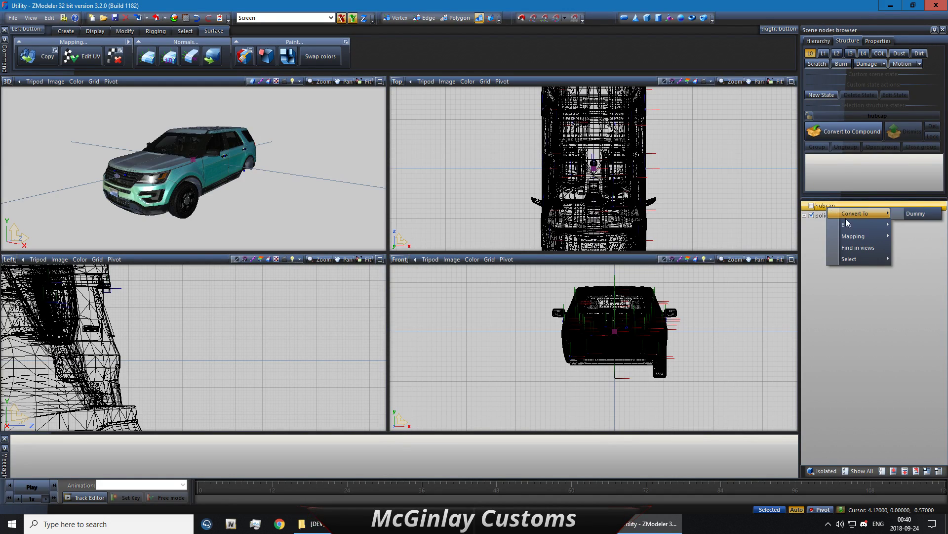
mouse_move(857, 226)
click(905, 225)
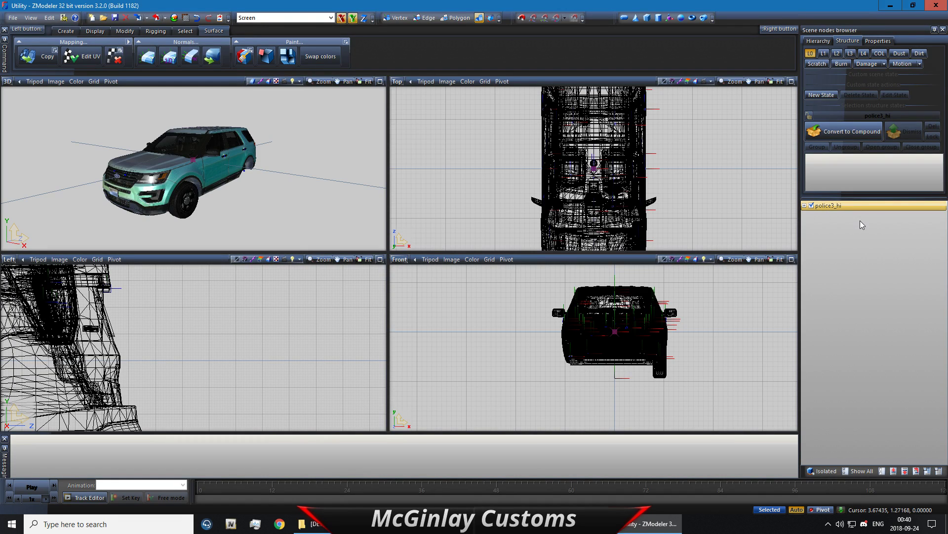
Rename the vehicle's root node police3_hi to police
click(839, 207)
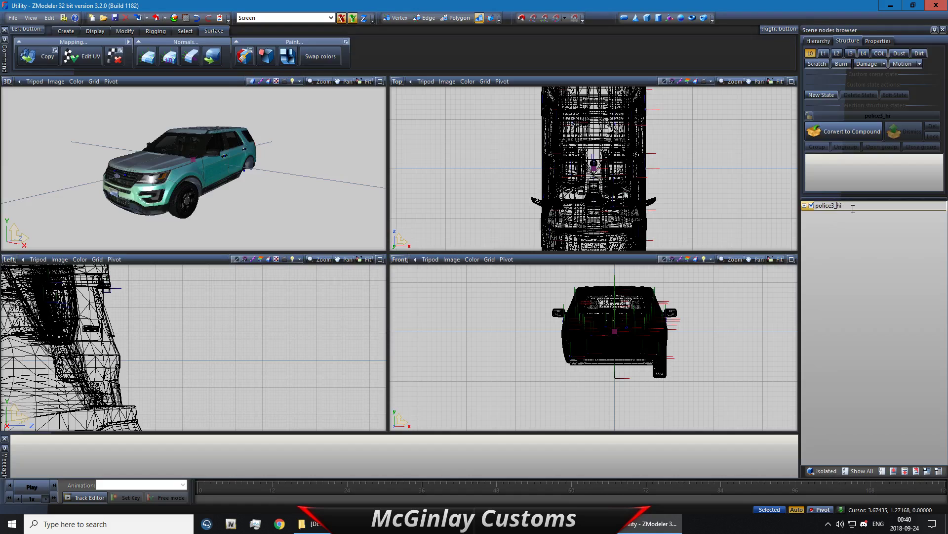
key(BackSpace)
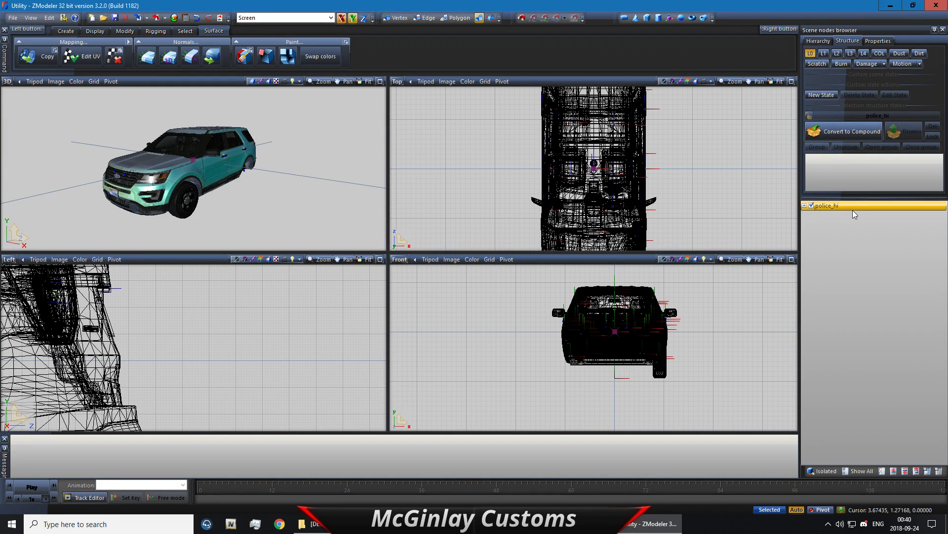
key(Return)
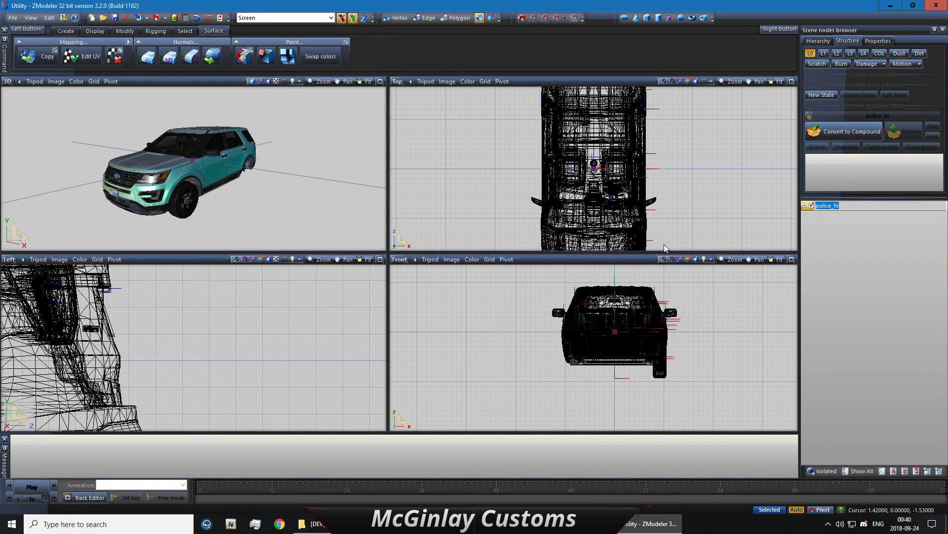
text(uuid)
key(Return)
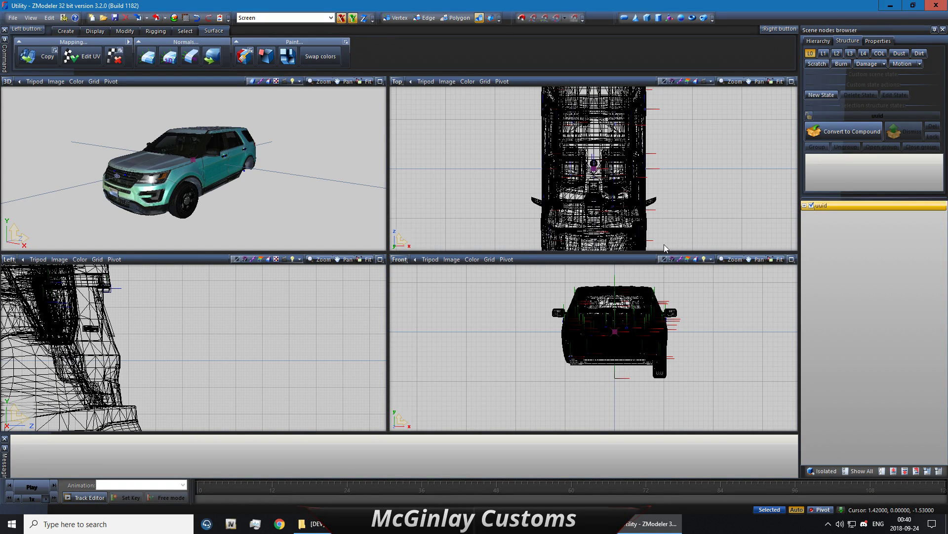
click(838, 208)
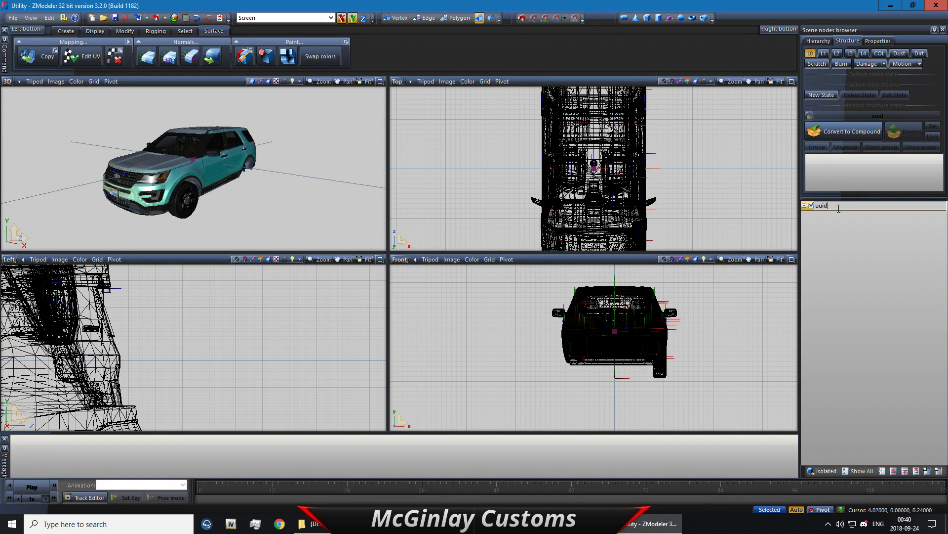
drag(839, 208, 812, 208)
text(police)
key(Return)
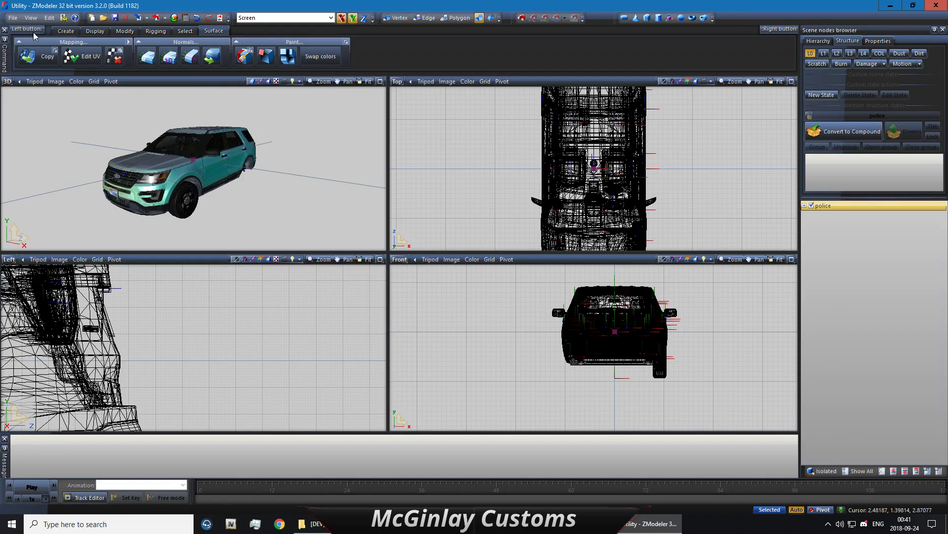
Merge all objects of the light bar model from the Legacy > Whelen Legacy folder of Non ELS Tutorial into the scene
click(14, 18)
click(40, 67)
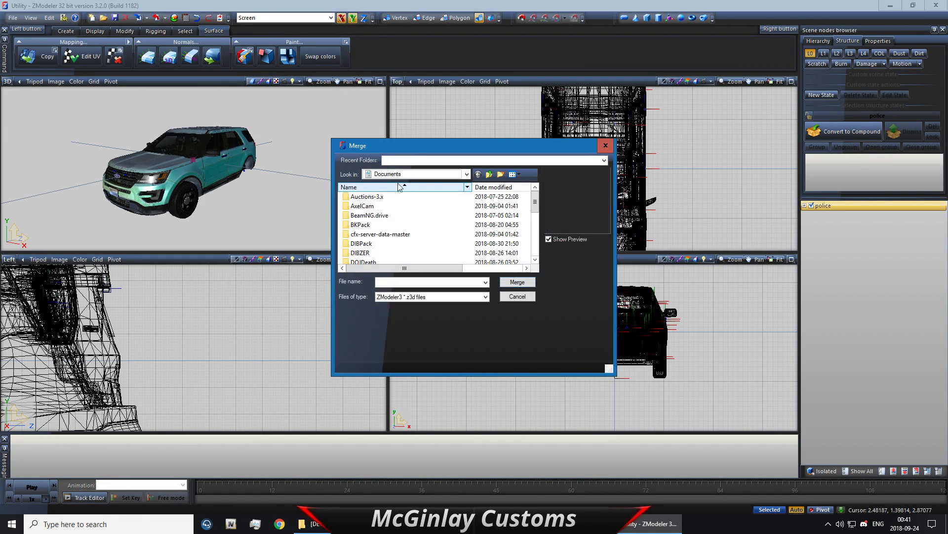
click(466, 174)
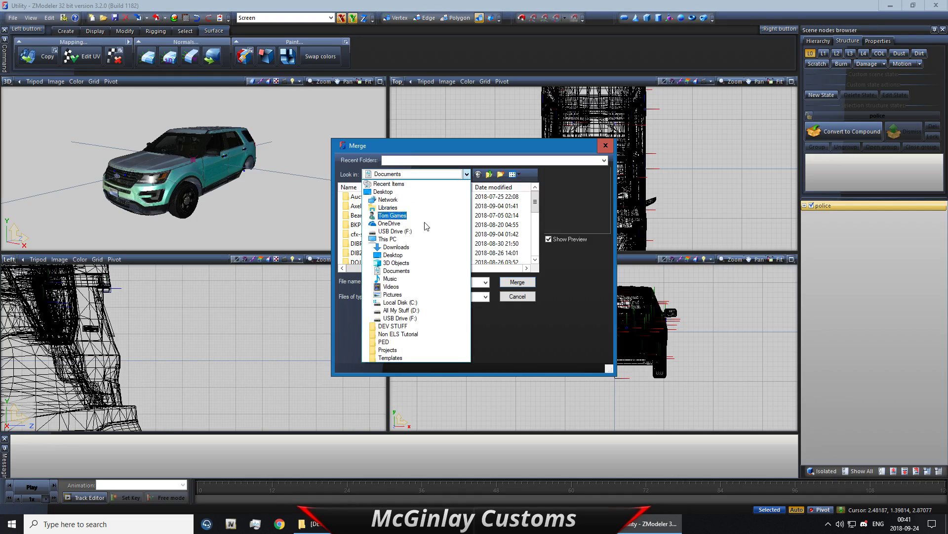
click(396, 330)
click(367, 217)
double_click(366, 216)
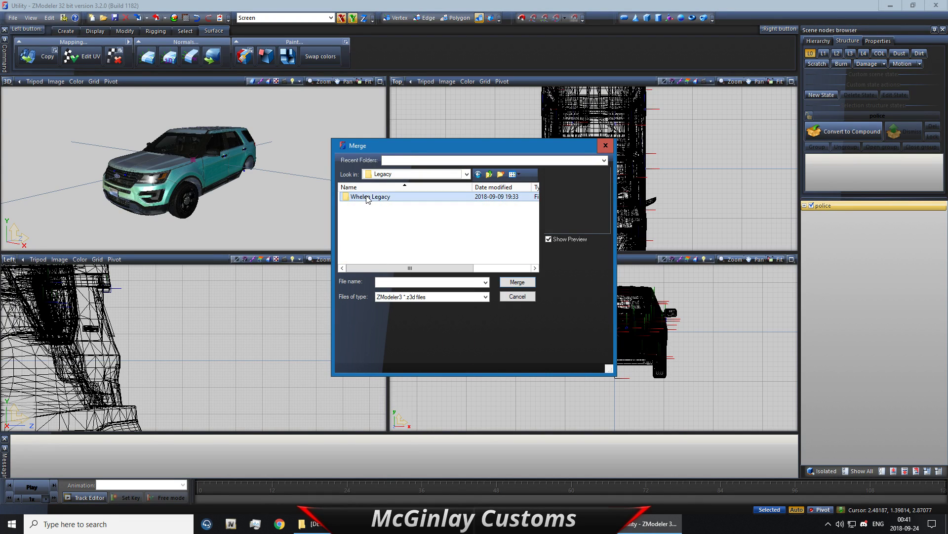
double_click(370, 196)
double_click(390, 207)
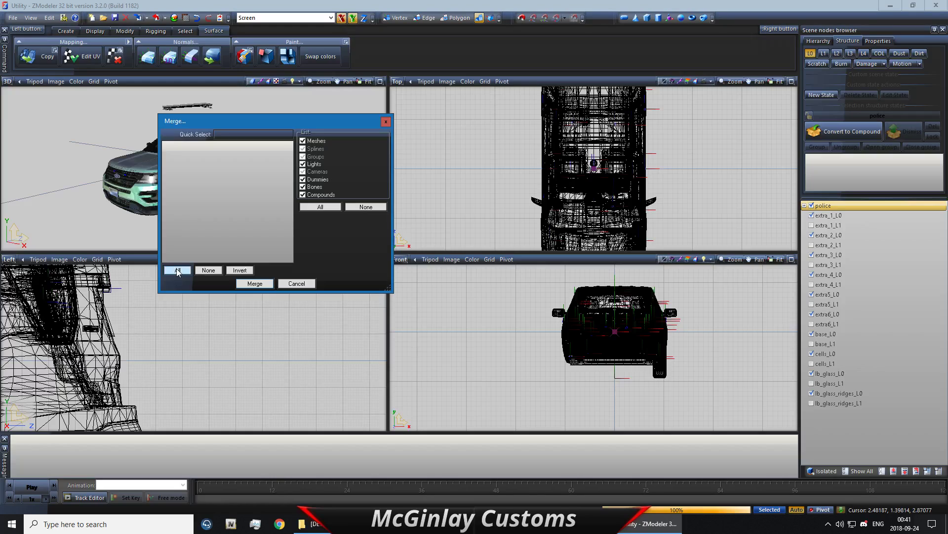
click(252, 284)
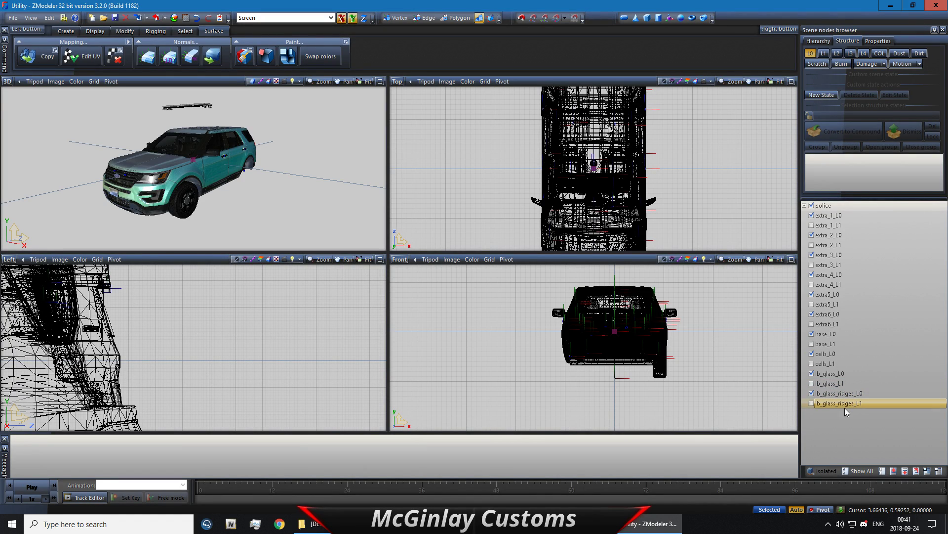
Delete all the light bar's L1 nodes, from extra_1_L1 through lb_glass_ridges_L1, keeping only the L0 versions
click(817, 64)
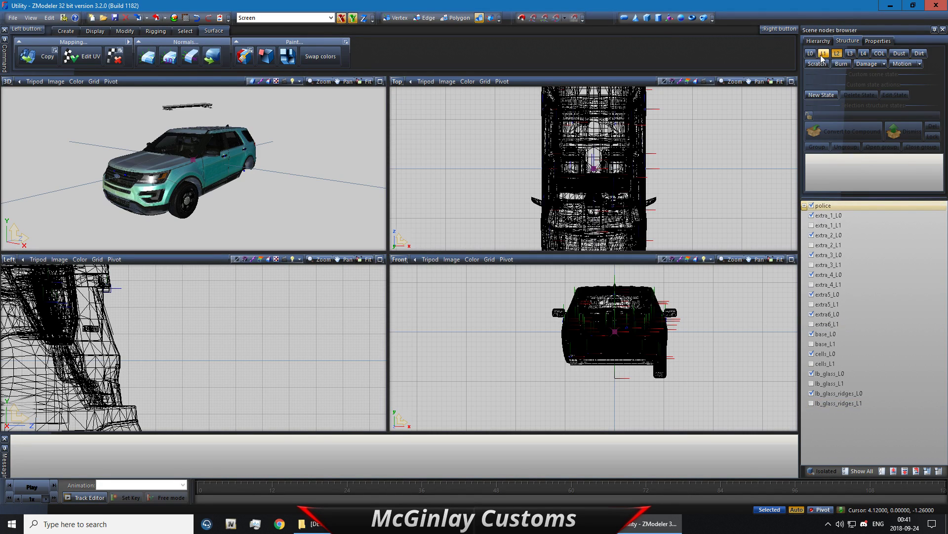
click(853, 405)
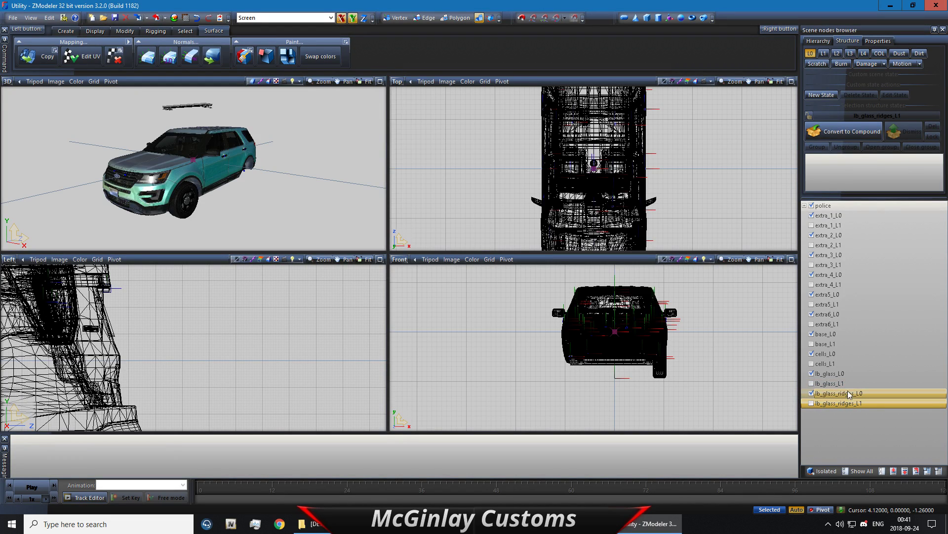
ctrl+click(843, 385)
ctrl+click(834, 364)
ctrl+click(830, 344)
ctrl+click(826, 324)
ctrl+click(825, 305)
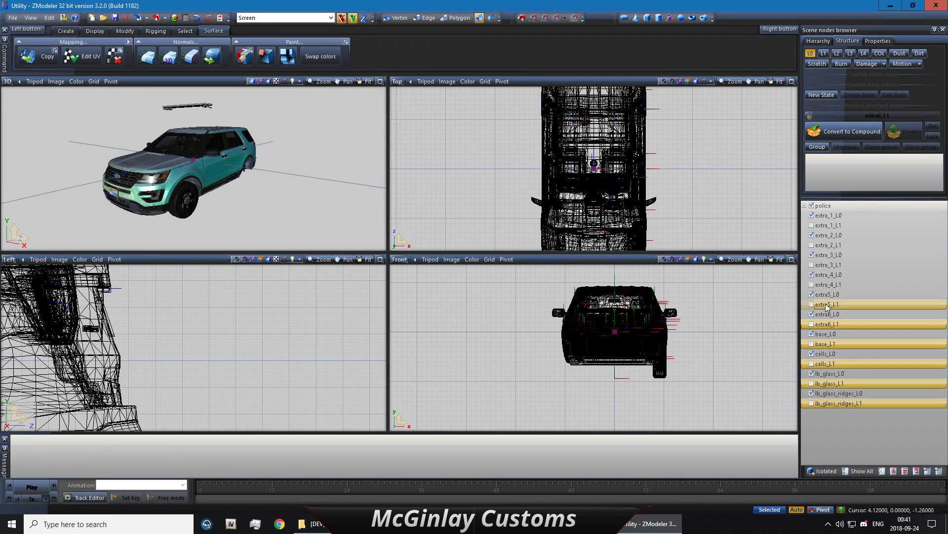
ctrl+click(822, 284)
ctrl+click(821, 265)
ctrl+click(819, 246)
ctrl+click(818, 226)
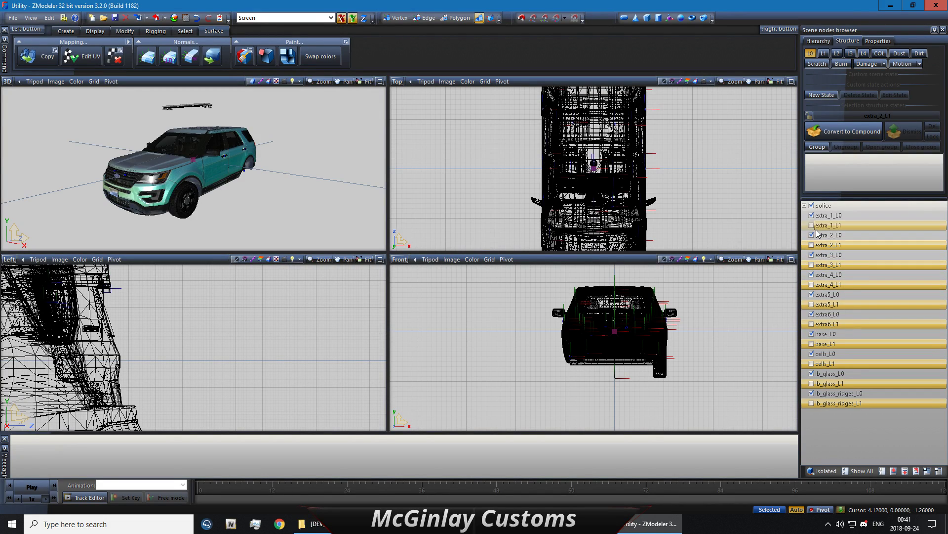
right_click(820, 226)
mouse_move(845, 244)
click(898, 244)
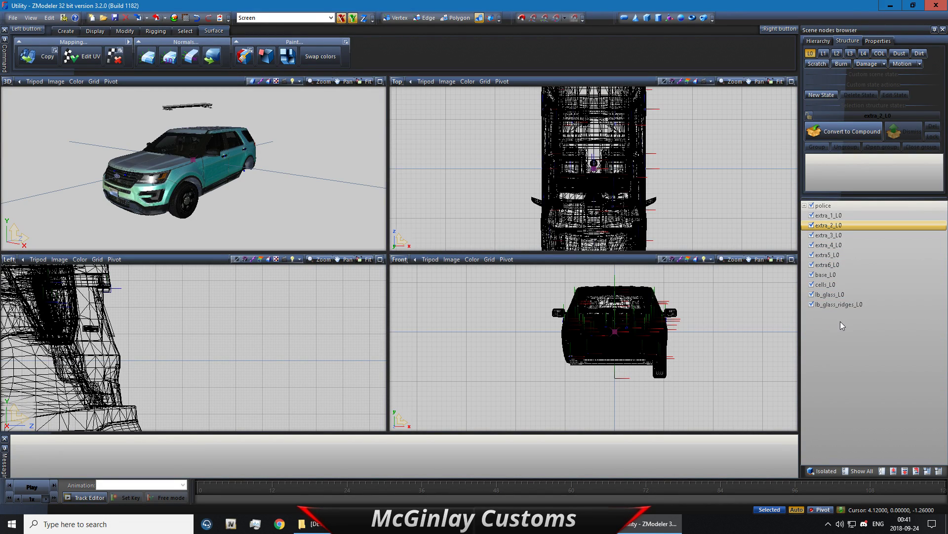
right_click(821, 226)
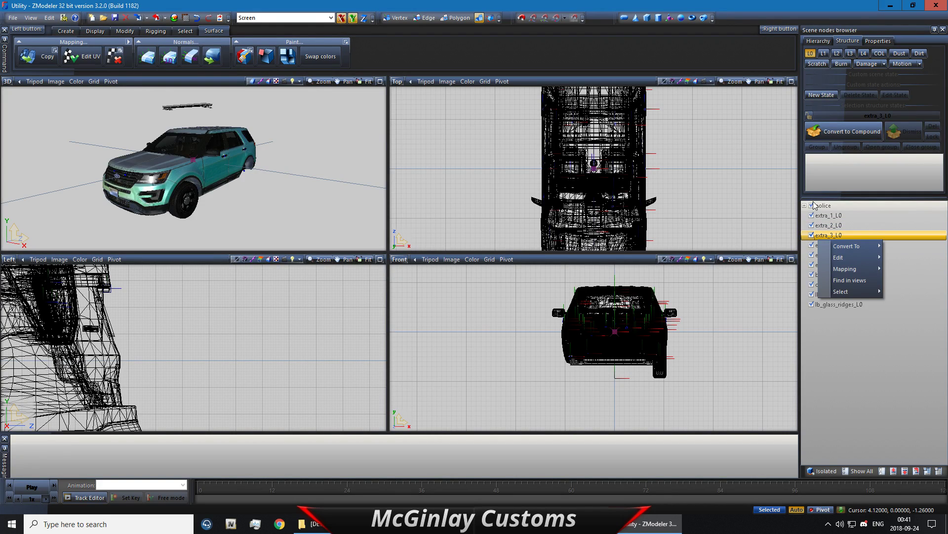
middle_drag(208, 168, 226, 182)
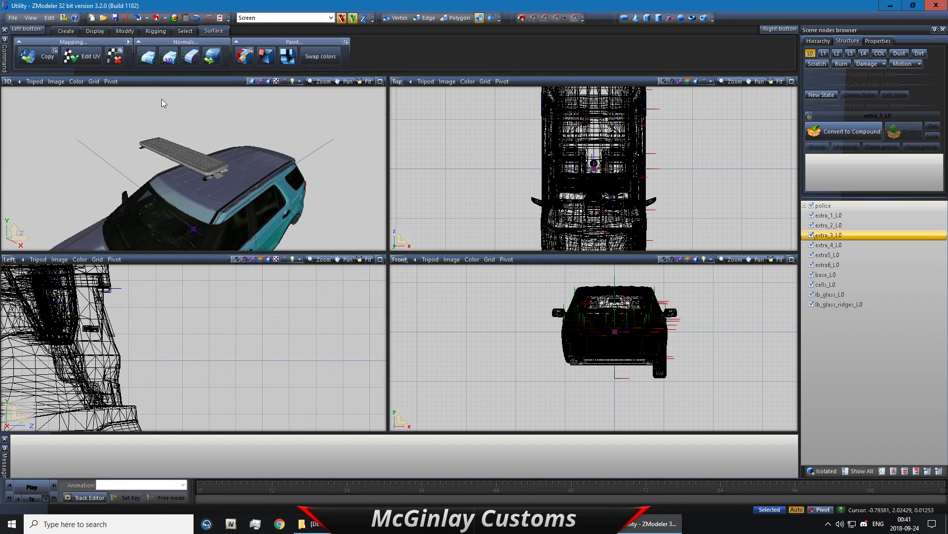
click(175, 19)
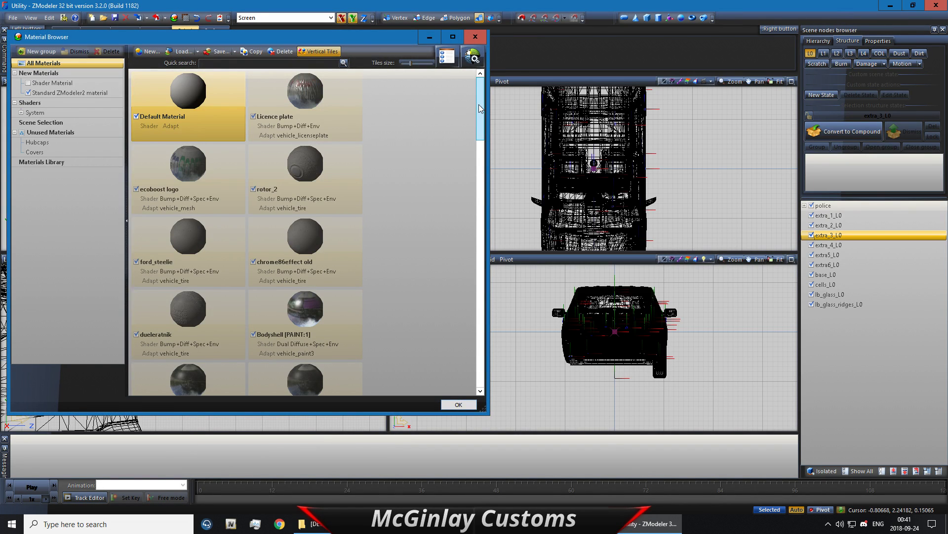
drag(478, 105, 511, 357)
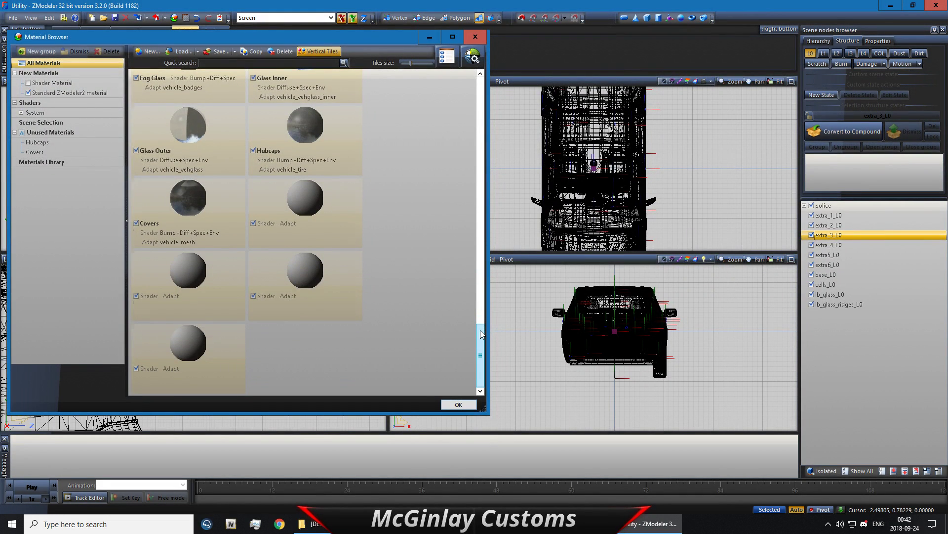
click(476, 36)
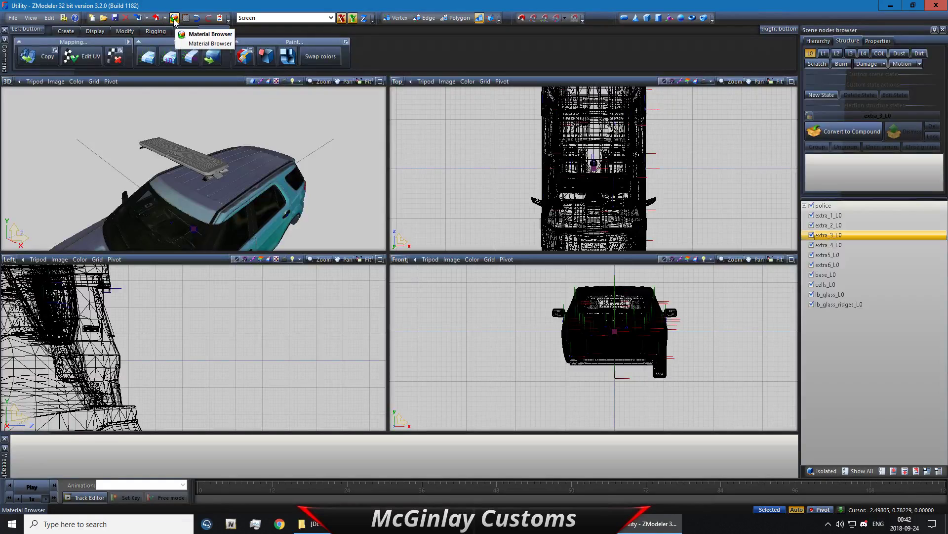
In the Material Browser, apply the GTAV vehicle_lightsemissive preset to the light bar's lightsemissive material
click(175, 19)
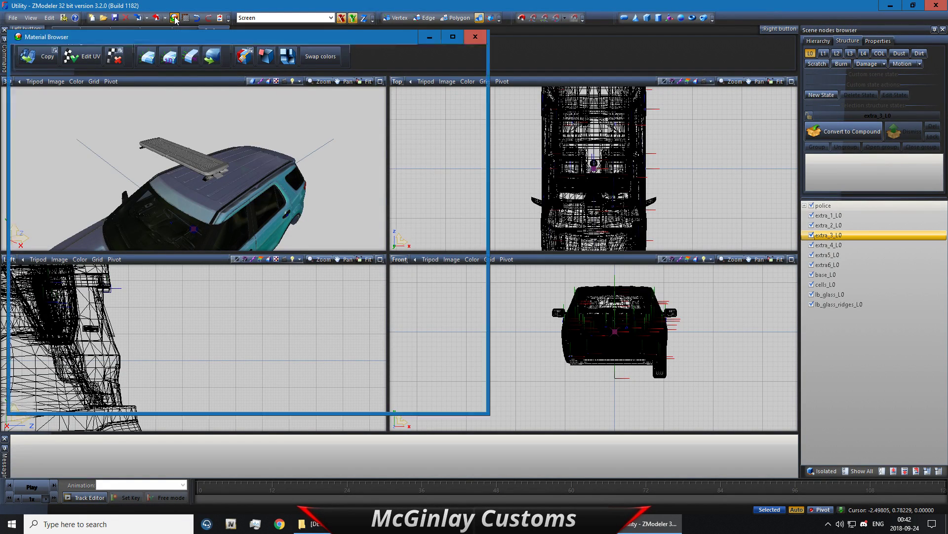
drag(478, 264, 466, 89)
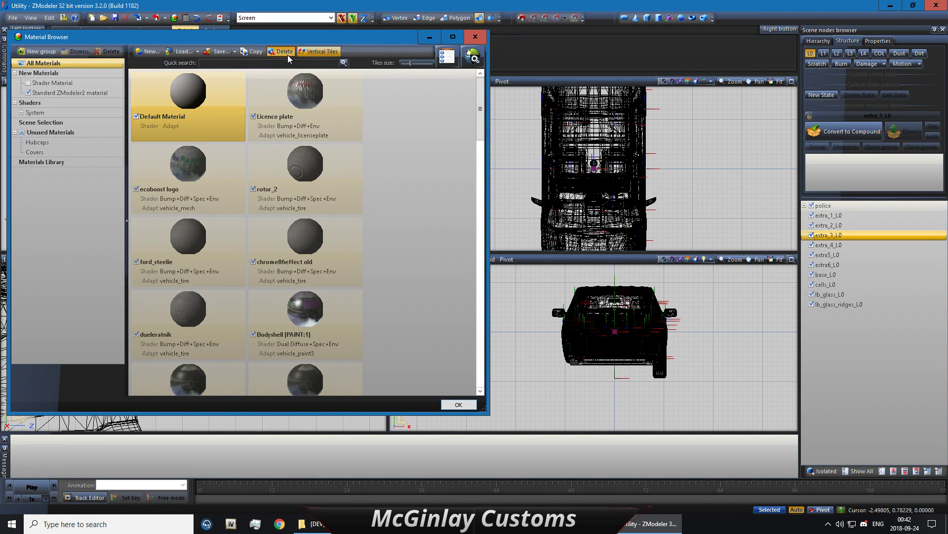
drag(478, 125, 474, 362)
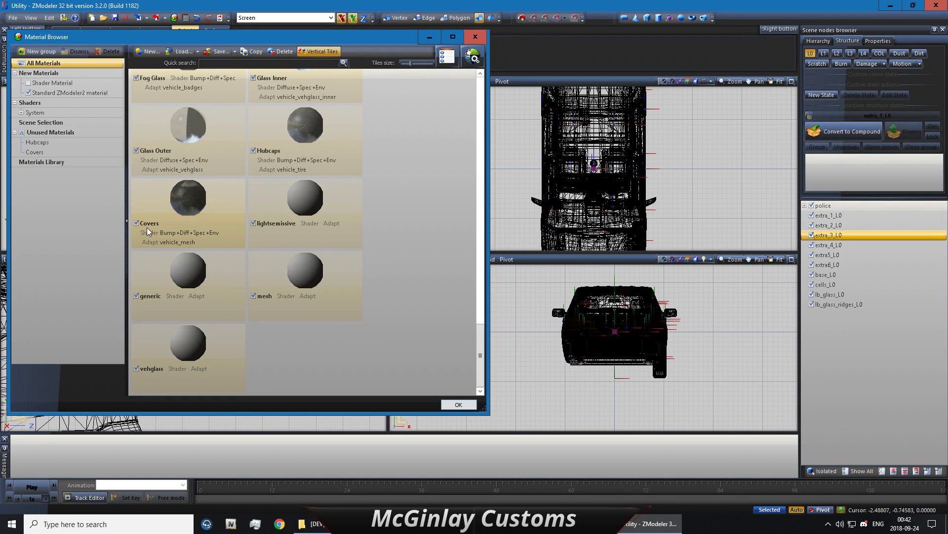
click(160, 235)
click(277, 212)
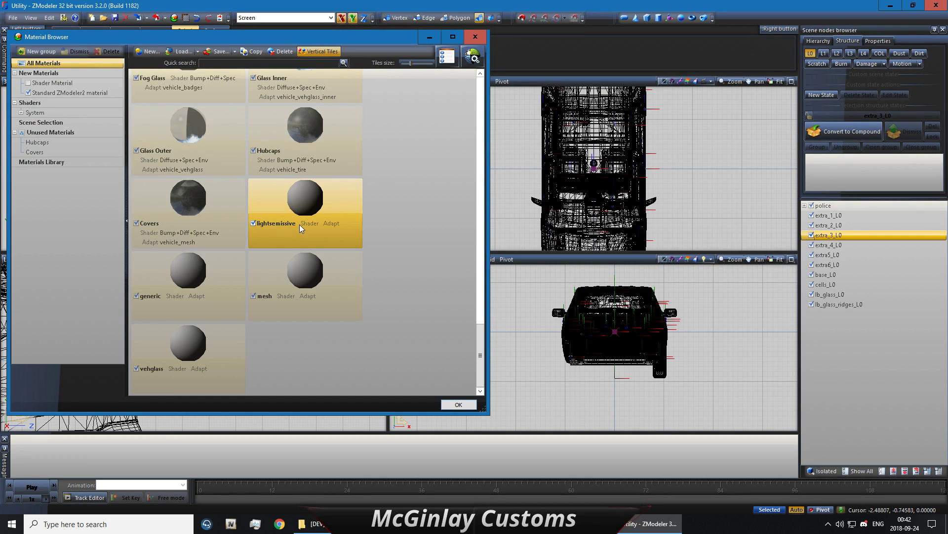
click(471, 59)
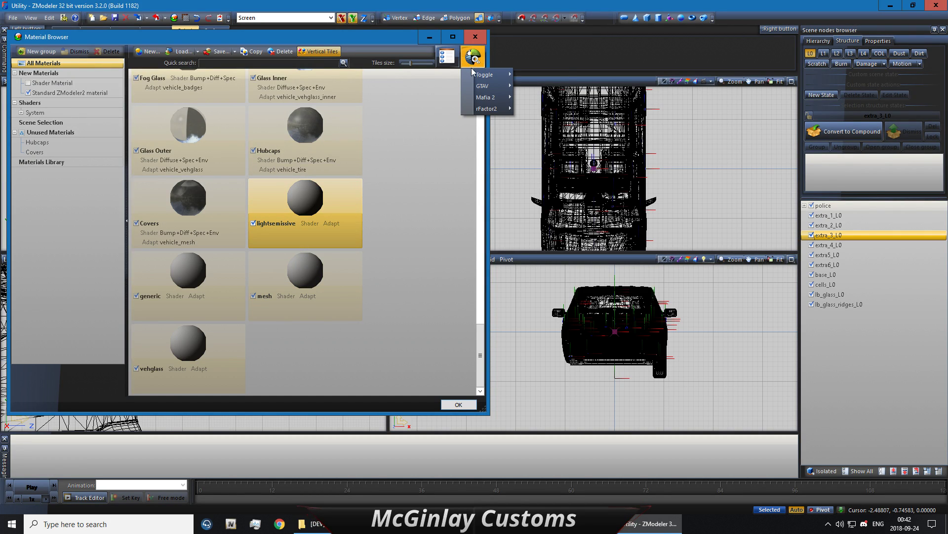
mouse_move(476, 88)
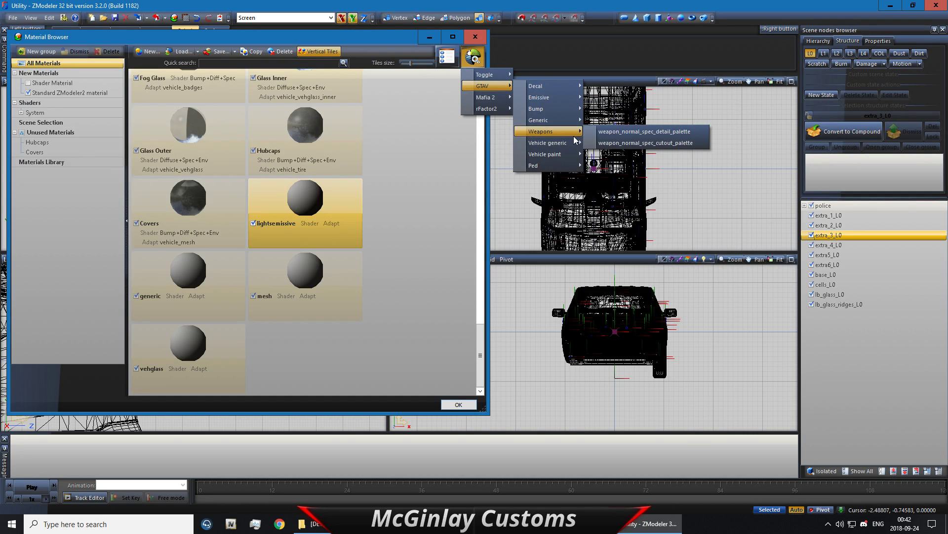
mouse_move(547, 143)
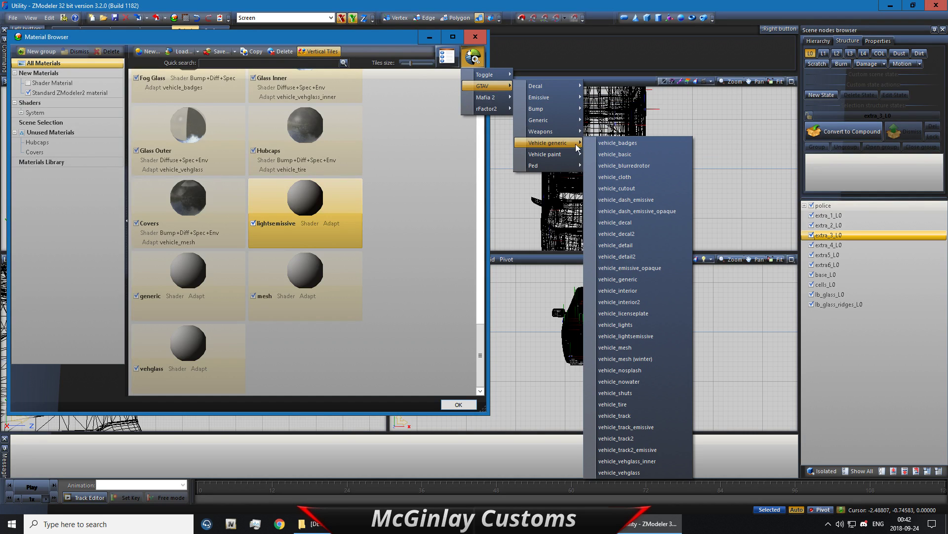
click(642, 336)
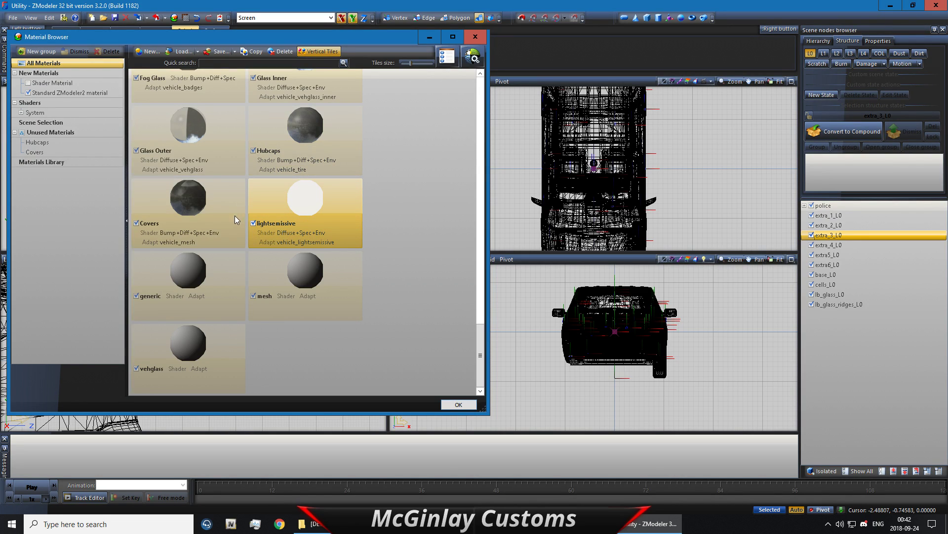
Apply the GTAV vehicle_generic preset to the light bar's generic material
click(235, 268)
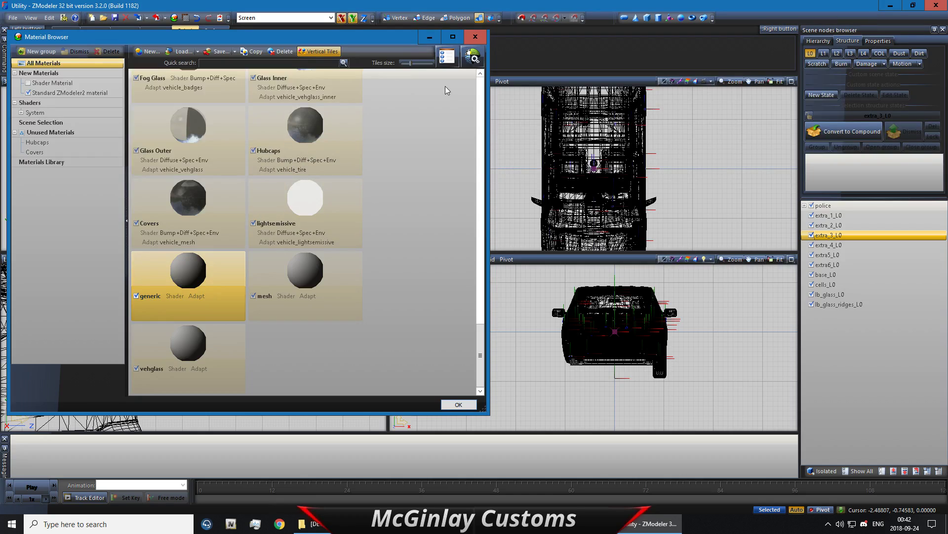
click(475, 65)
mouse_move(479, 85)
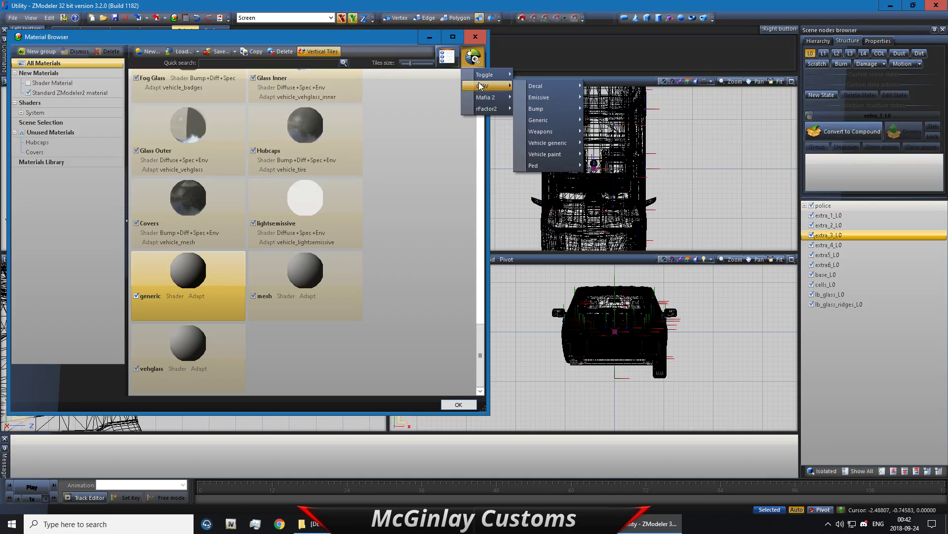
mouse_move(547, 142)
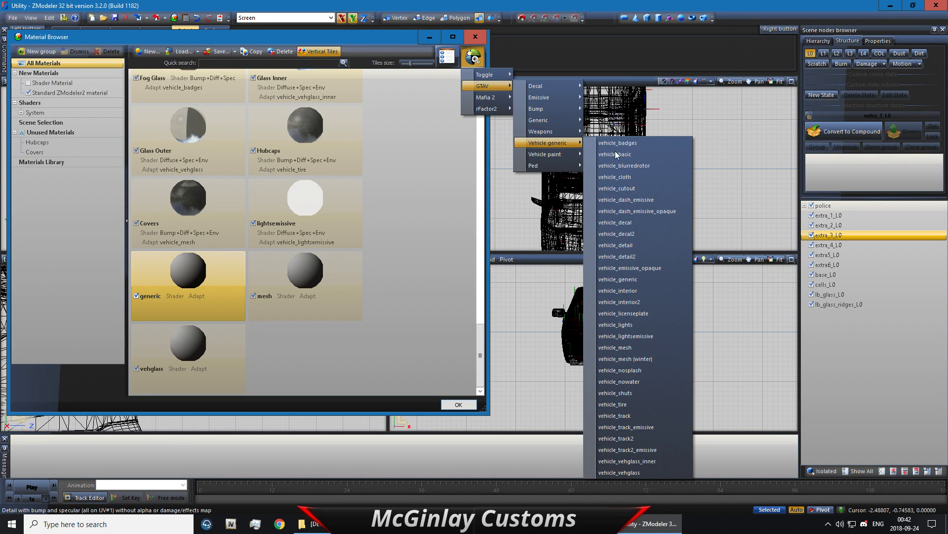
click(639, 290)
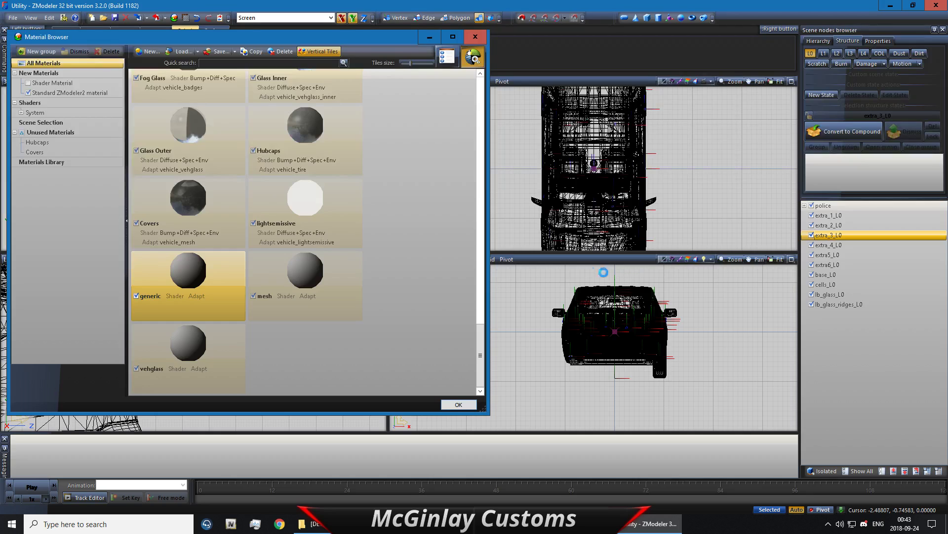
Apply the GTAV vehicle_mesh preset to the light bar's mesh material
click(286, 269)
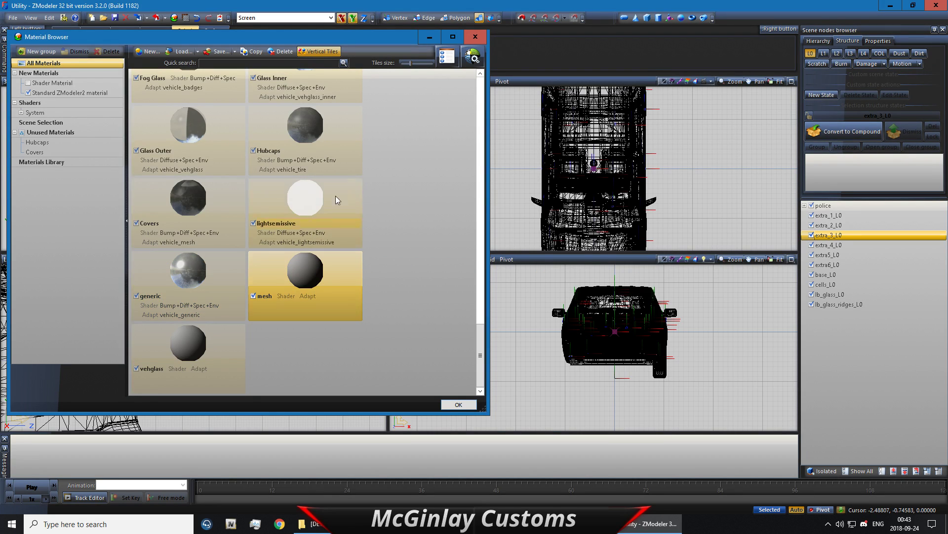
click(473, 57)
mouse_move(546, 143)
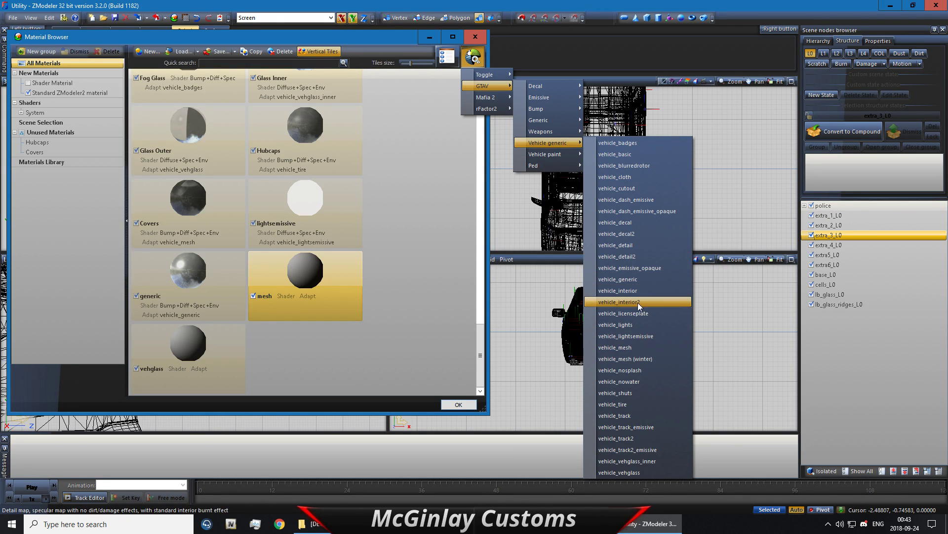
click(637, 347)
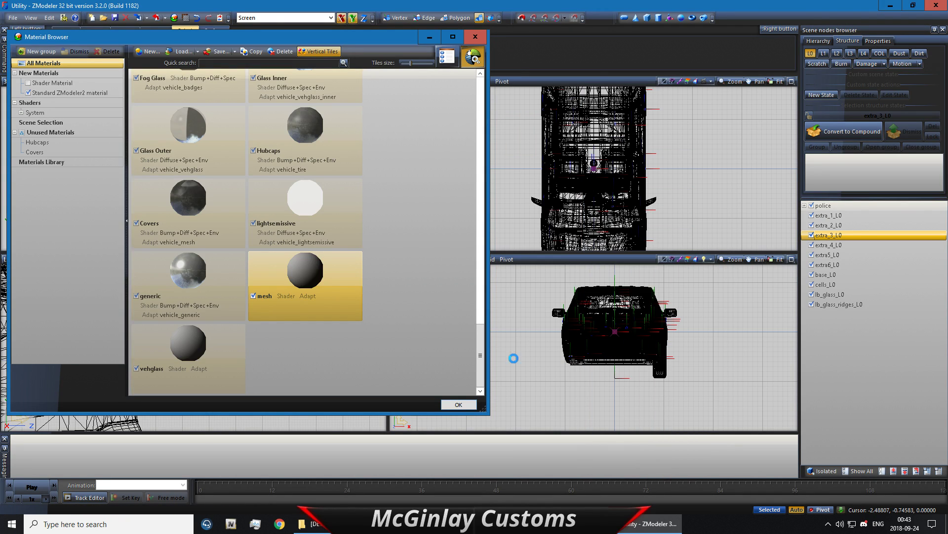
Apply the GTAV vehicle_vehglass preset to the light bar's vehglass material
click(237, 348)
click(473, 57)
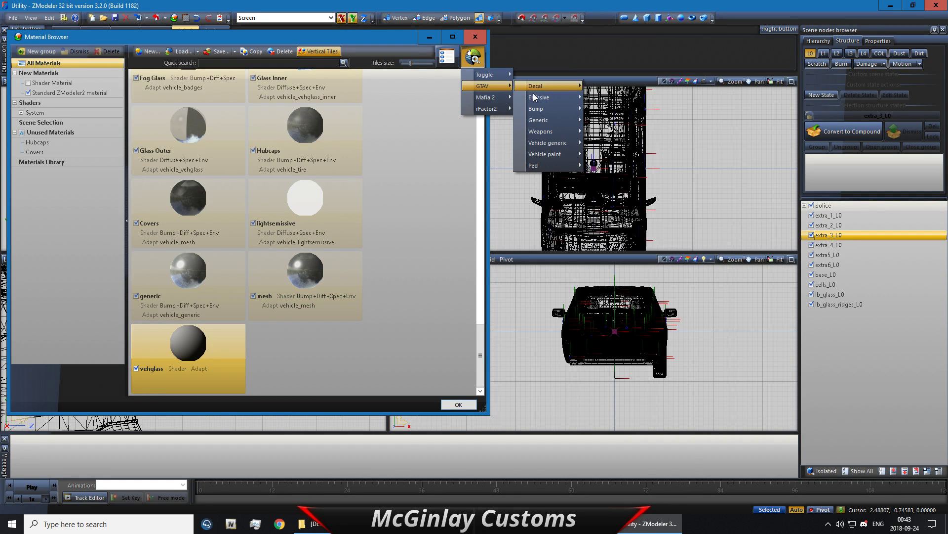
mouse_move(546, 142)
click(620, 471)
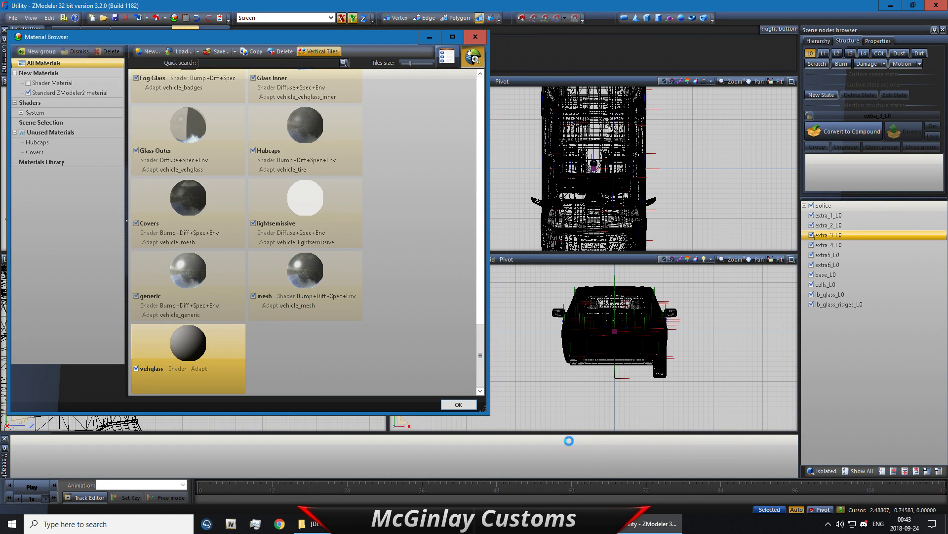
Add the emerglights and emerglights_n textures from the Whelen Legacy folder and assign emerglights.png as the lightsemissive material's DETAIL texture map
click(358, 197)
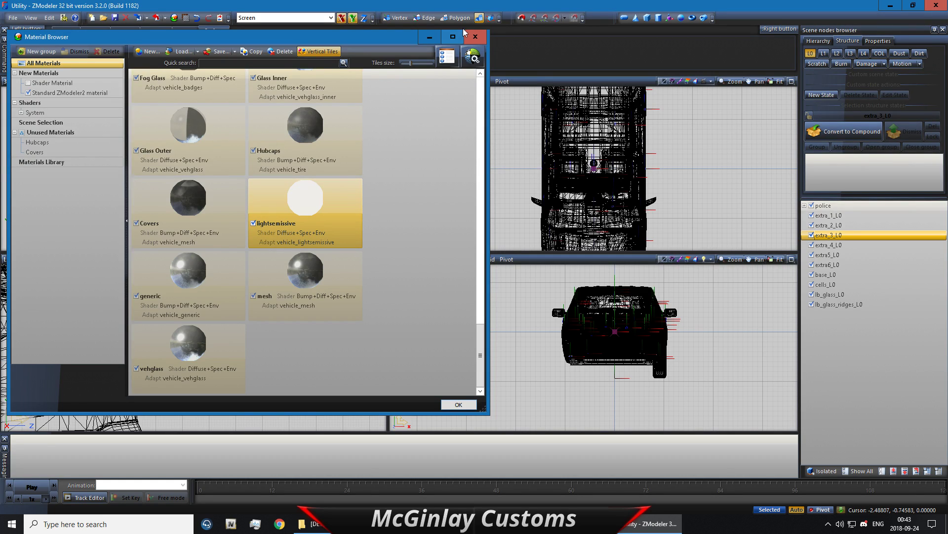
click(450, 59)
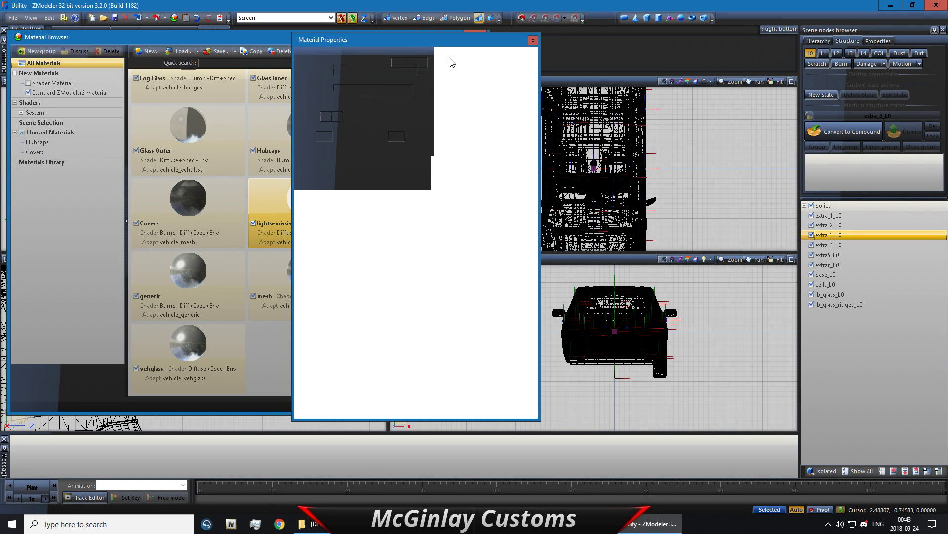
drag(396, 42, 616, 37)
drag(753, 86, 750, 184)
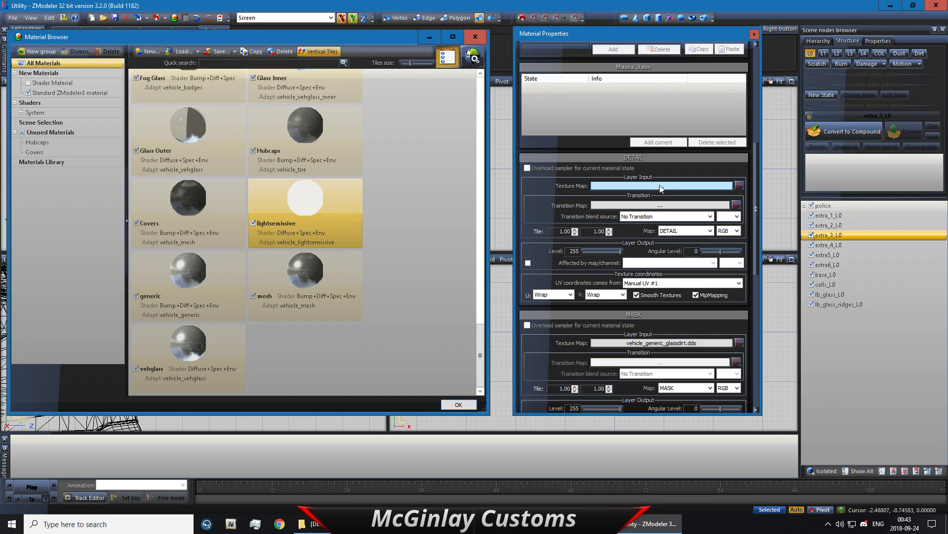
click(595, 184)
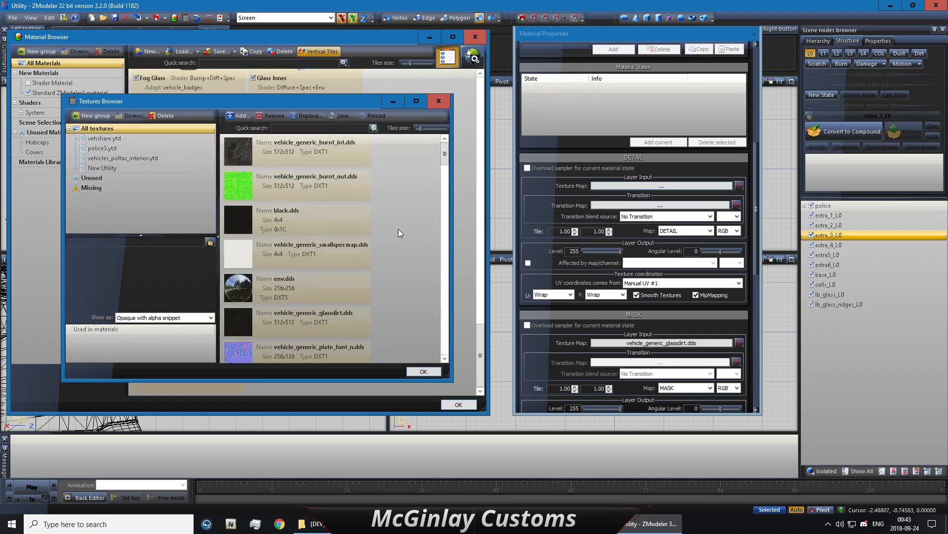
scroll(398, 229, down, 5)
click(239, 115)
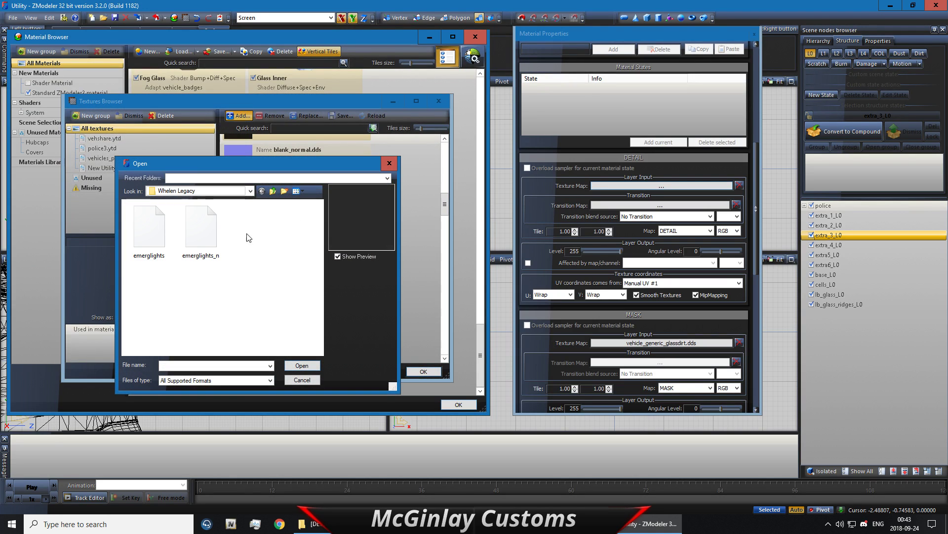
drag(216, 262, 144, 247)
click(301, 366)
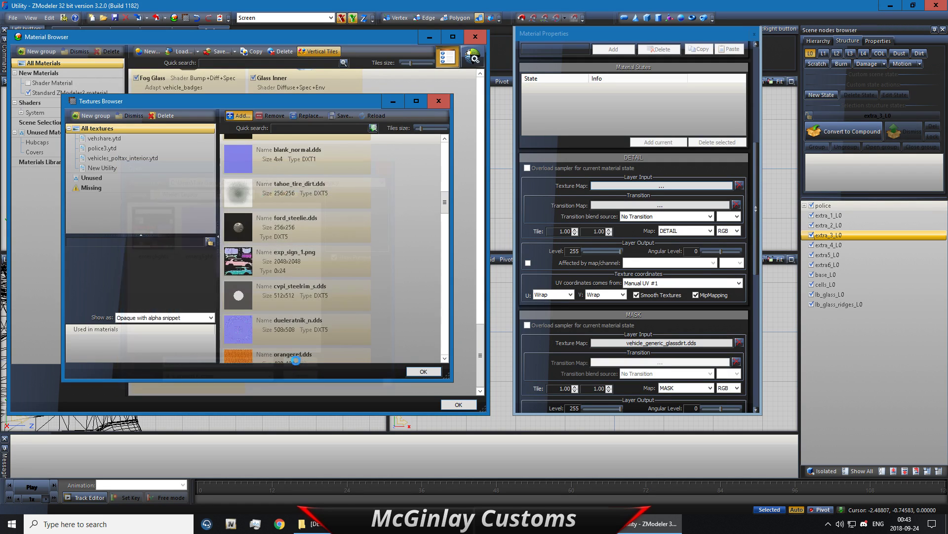
double_click(304, 308)
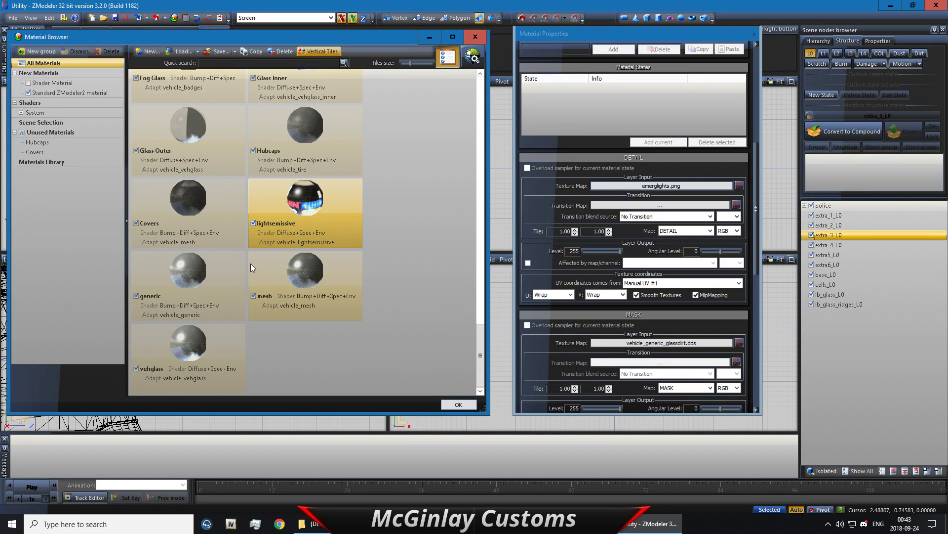
Assign emerglights.png as the DETAIL texture map of the generic material
click(758, 107)
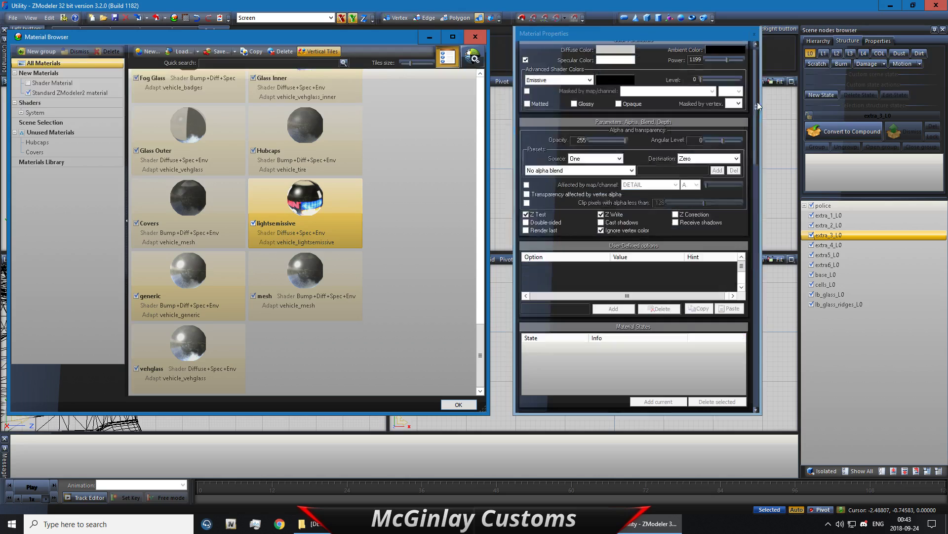
drag(758, 103, 757, 162)
click(682, 252)
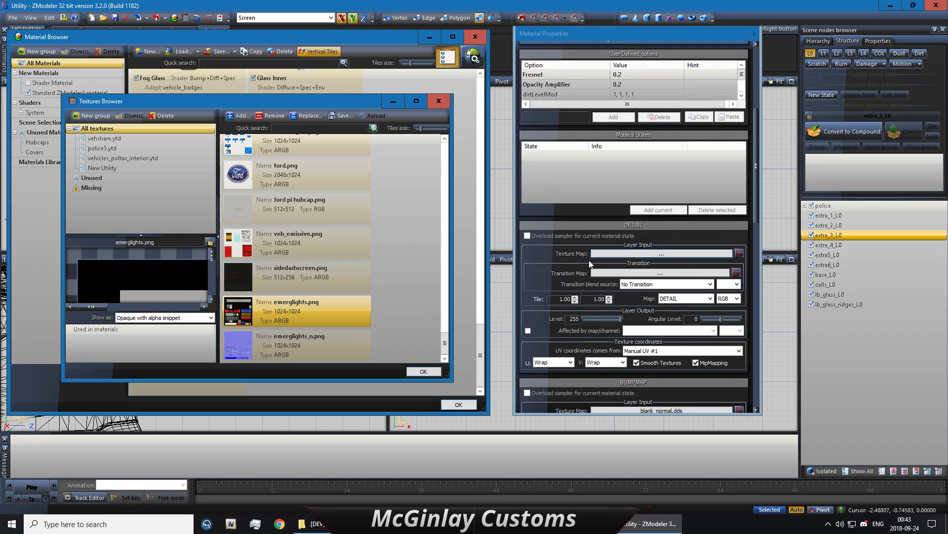
double_click(318, 318)
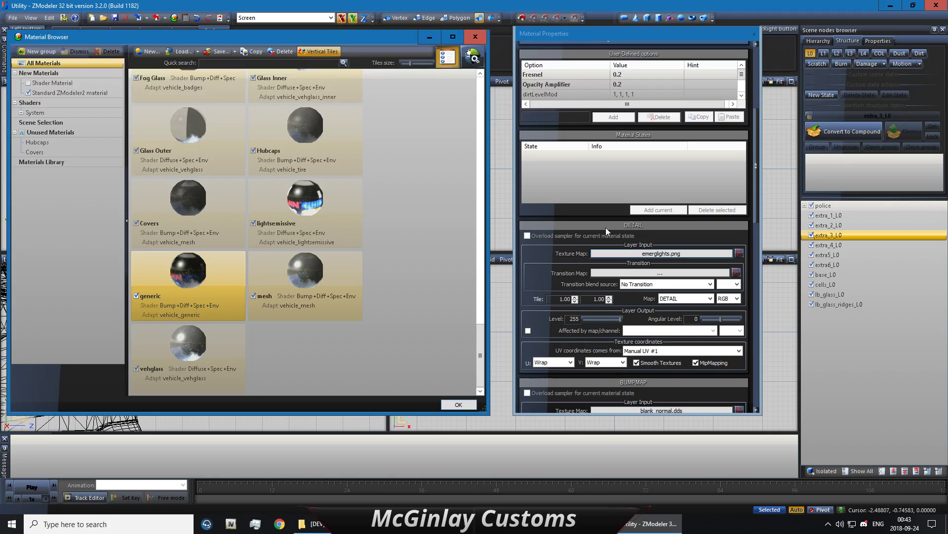
Assign emerglights.png as the DETAIL texture map of the mesh material
click(305, 277)
drag(758, 154, 756, 184)
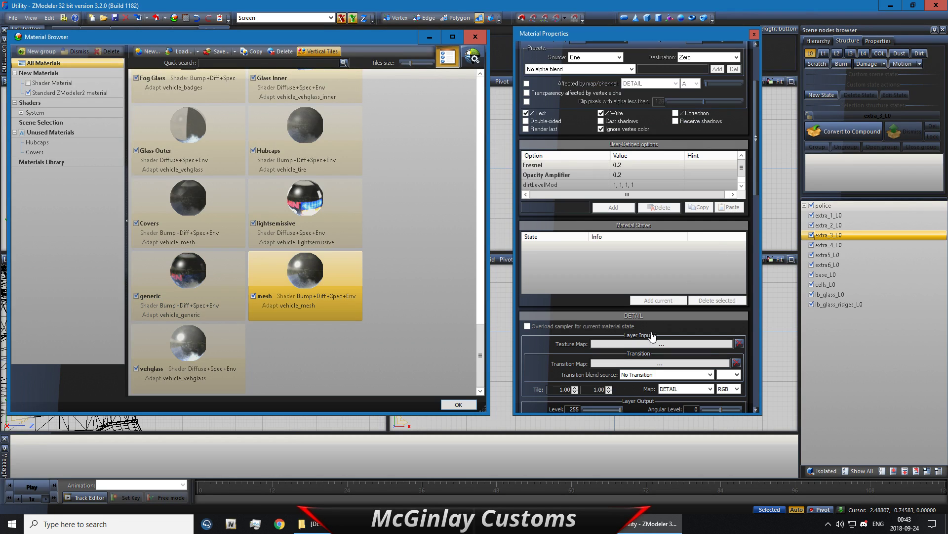
click(595, 344)
double_click(352, 310)
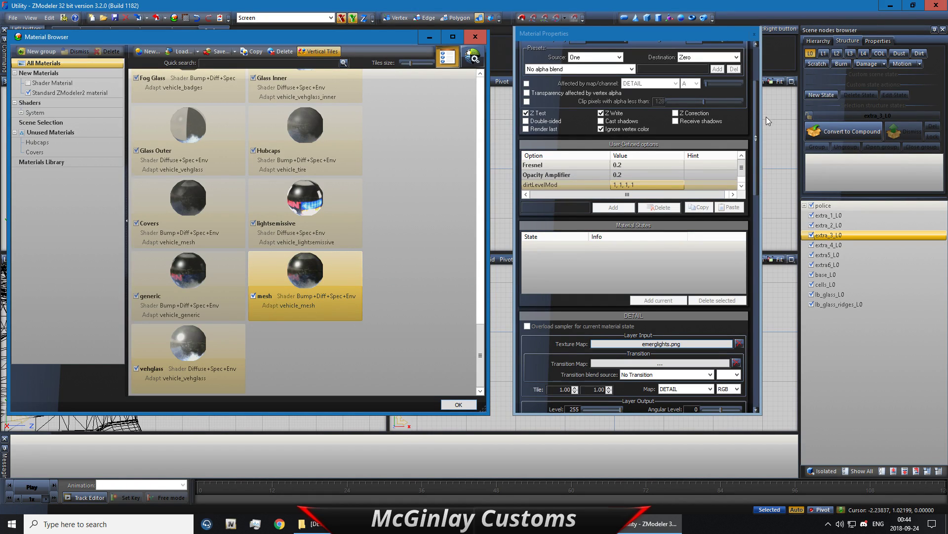
Assign emerglights.png as the DETAIL texture map of the vehglass material and close the material windows
click(188, 356)
scroll(646, 255, down, 5)
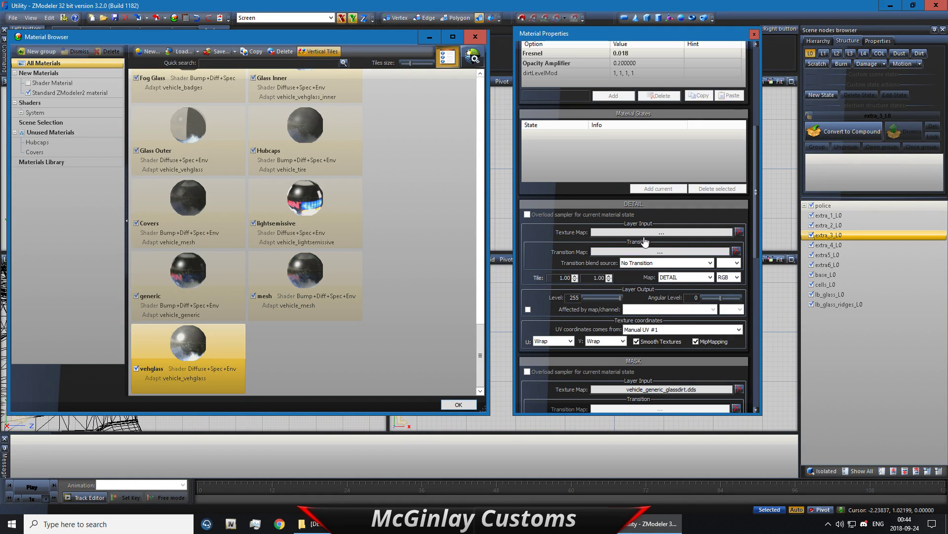
click(641, 232)
double_click(331, 319)
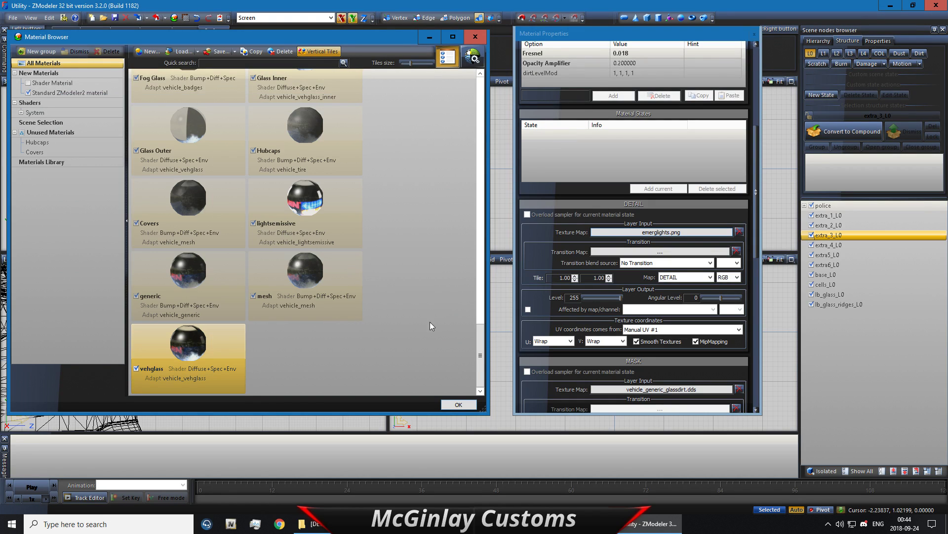
click(754, 33)
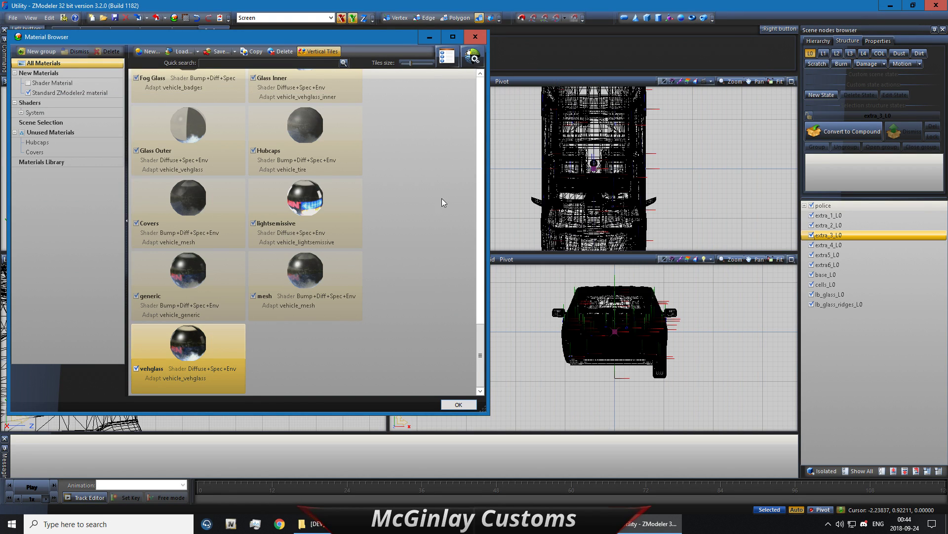
click(459, 405)
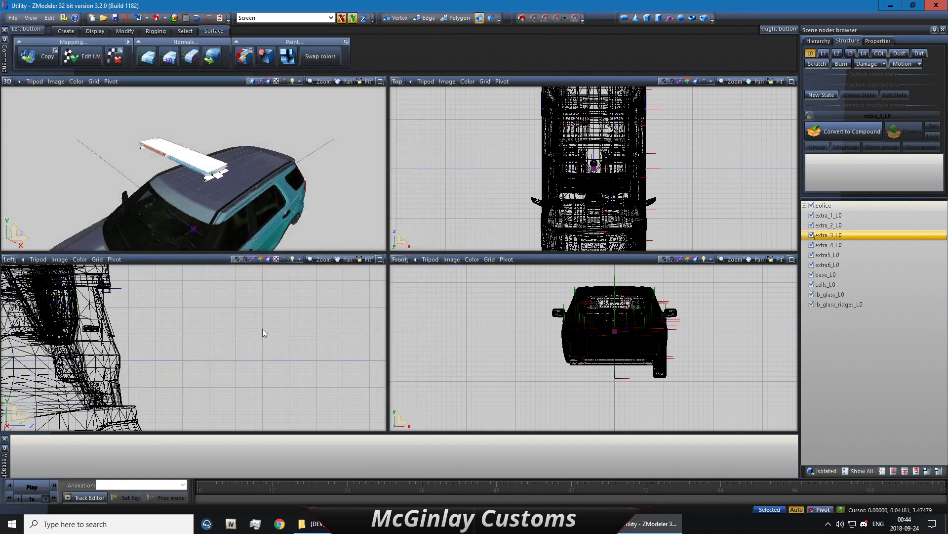
Select all the light bar parts above the car roof in the left view with Quadr selection
middle_drag(179, 212, 206, 203)
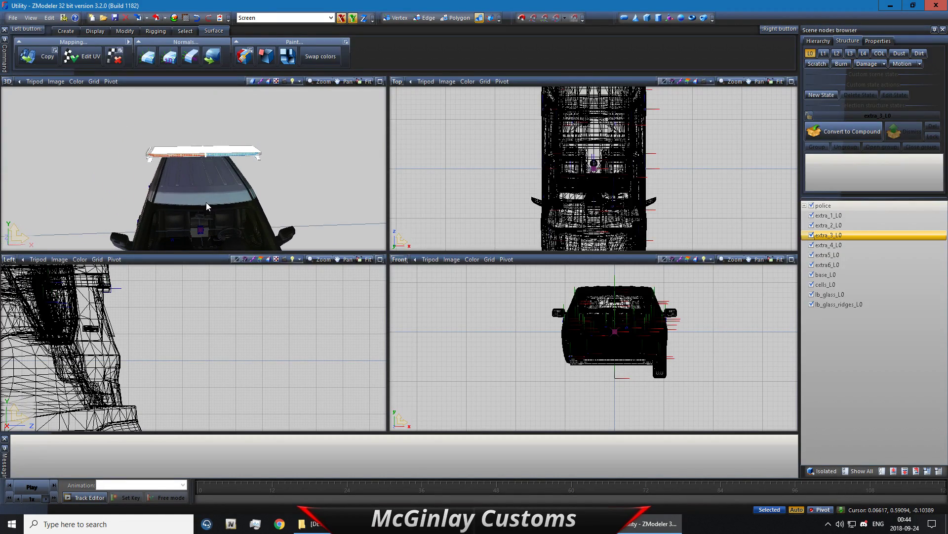
middle_drag(174, 301, 214, 320)
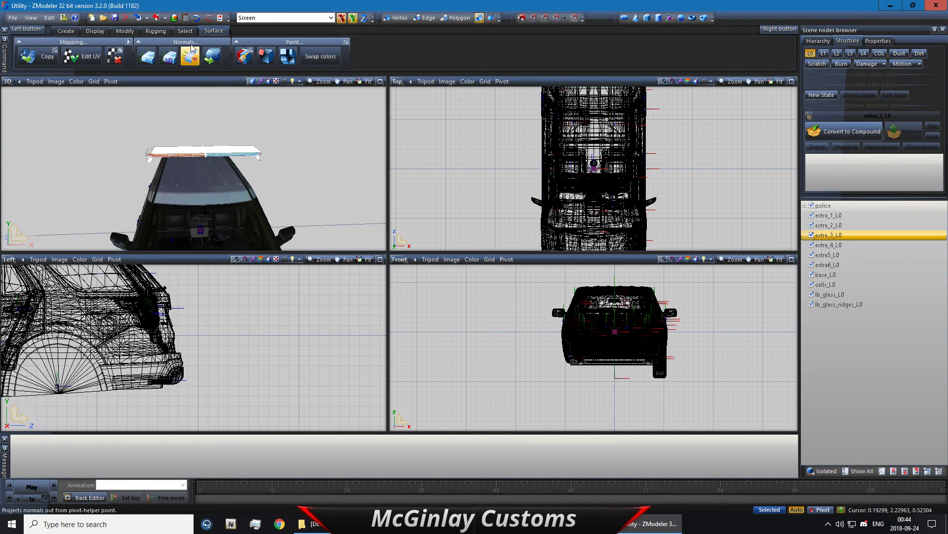
click(185, 30)
click(247, 52)
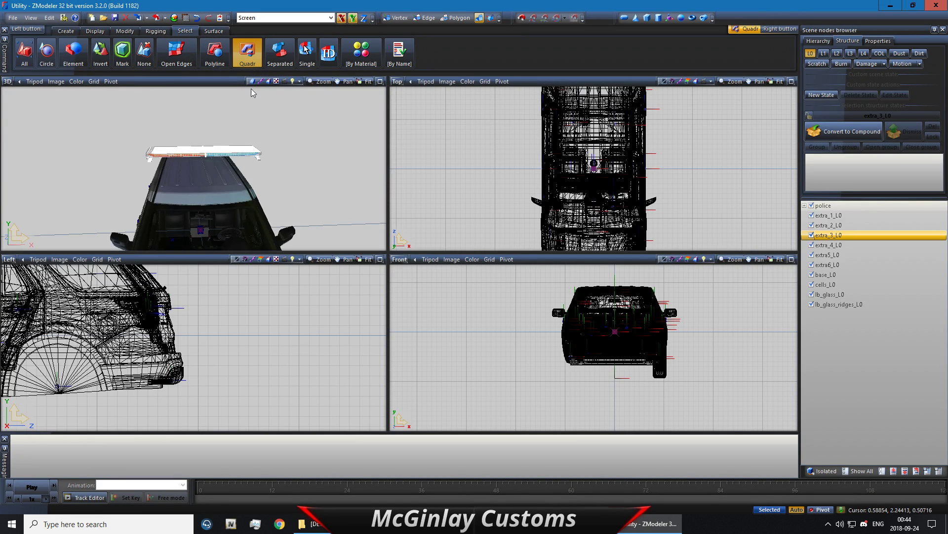
scroll(167, 308, down, 2)
middle_drag(107, 302, 266, 400)
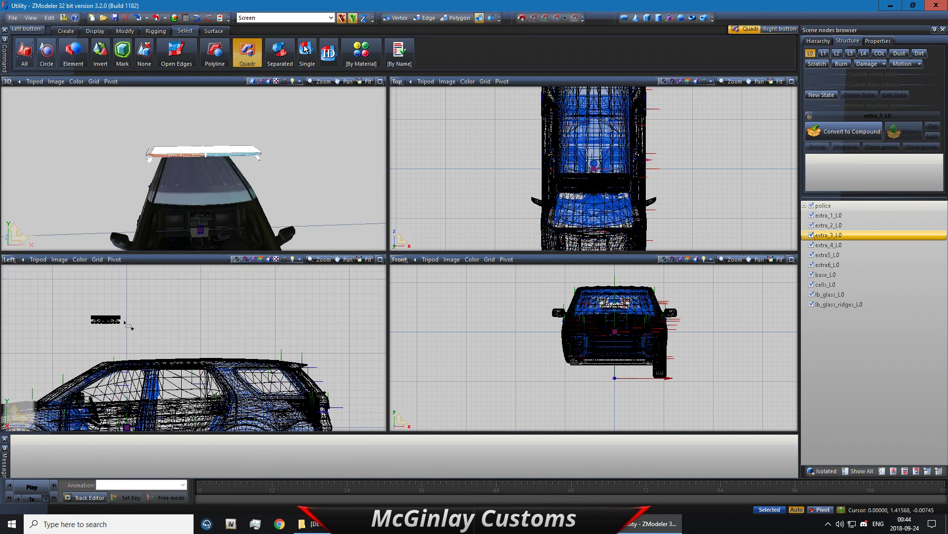
right_drag(76, 302, 161, 343)
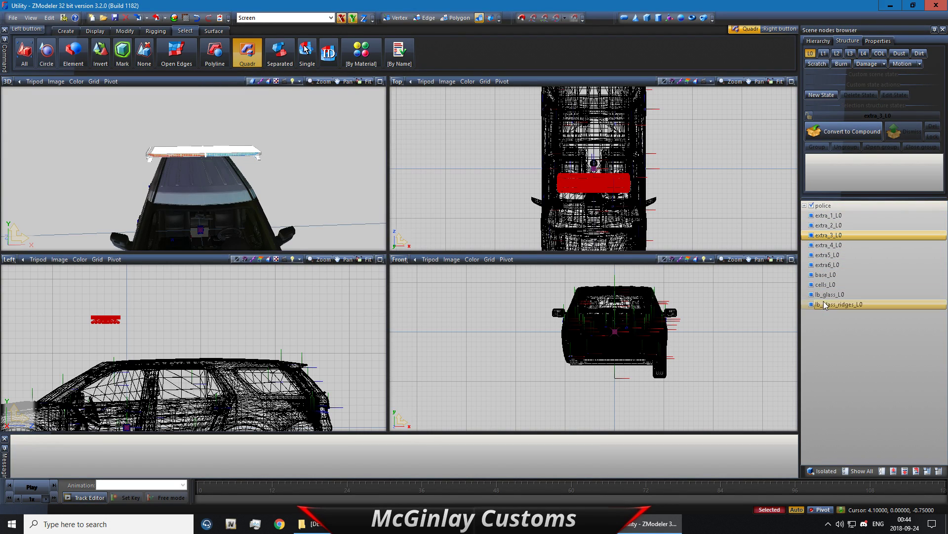
click(812, 206)
click(812, 206)
click(812, 206)
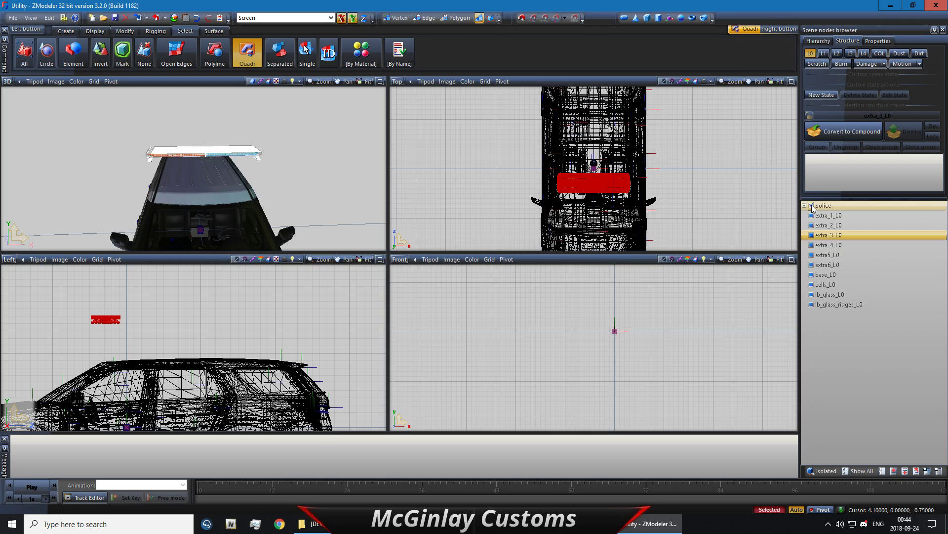
click(812, 206)
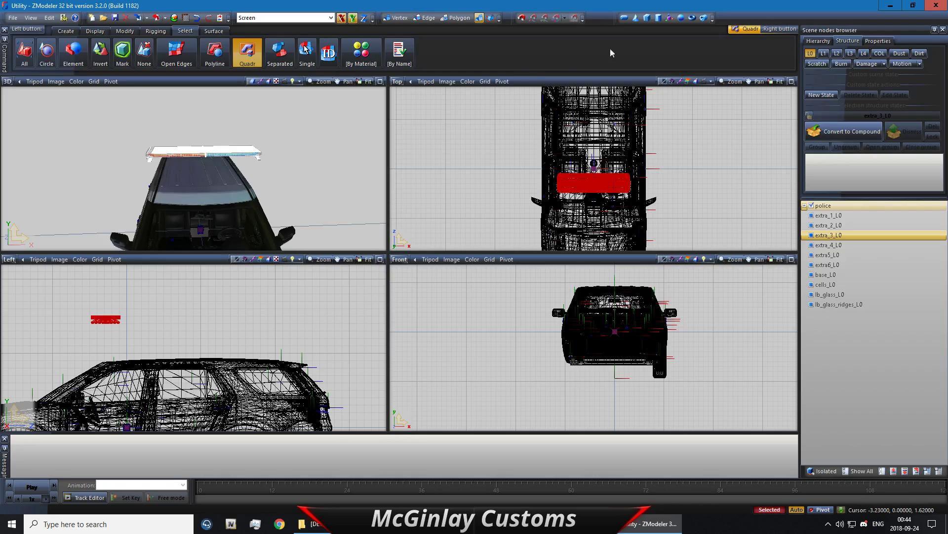
Enable Tangents and Primary Color in the vertex format of the selected light bar meshes and apply the change
click(879, 40)
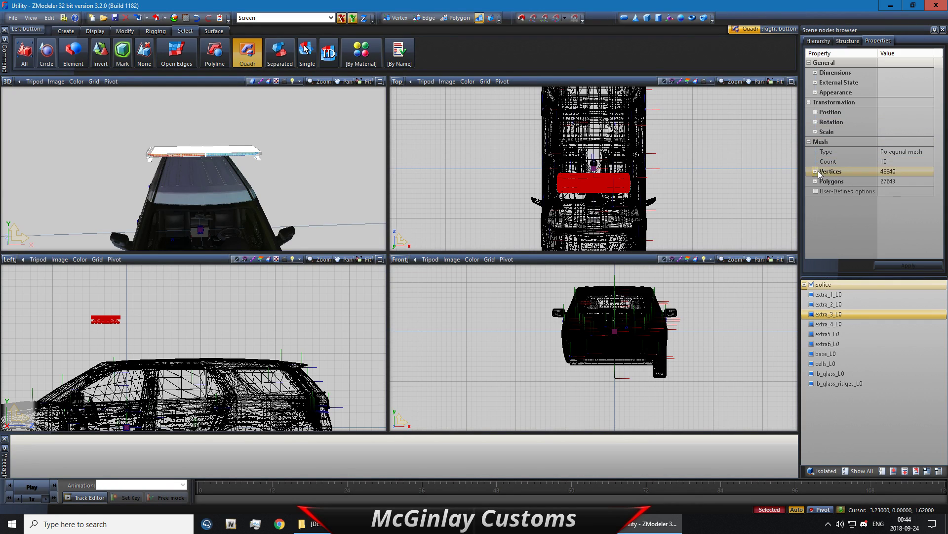
click(816, 171)
click(821, 181)
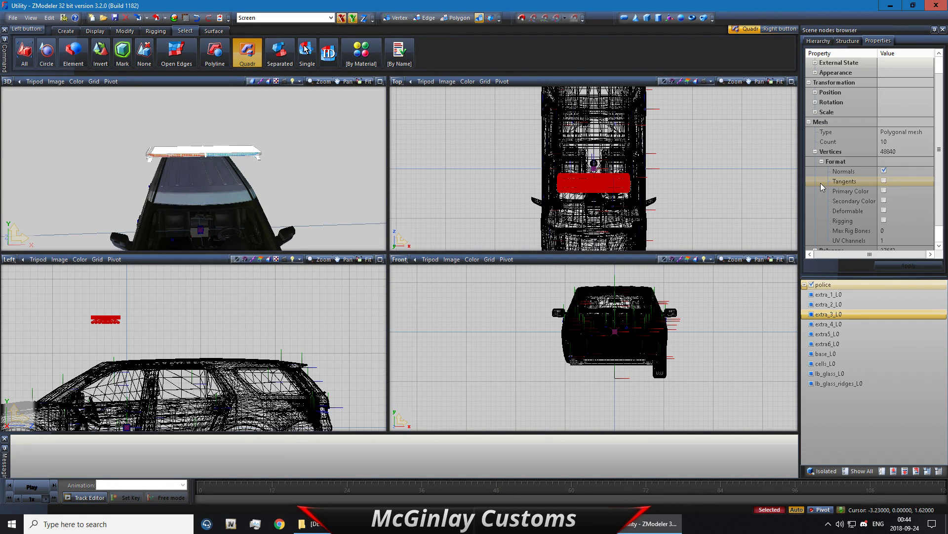
click(884, 181)
click(883, 190)
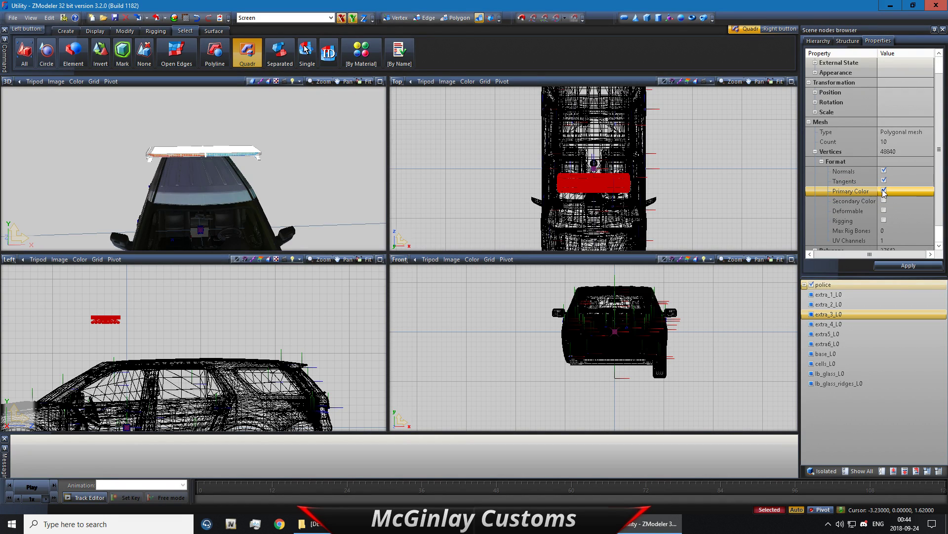
click(884, 264)
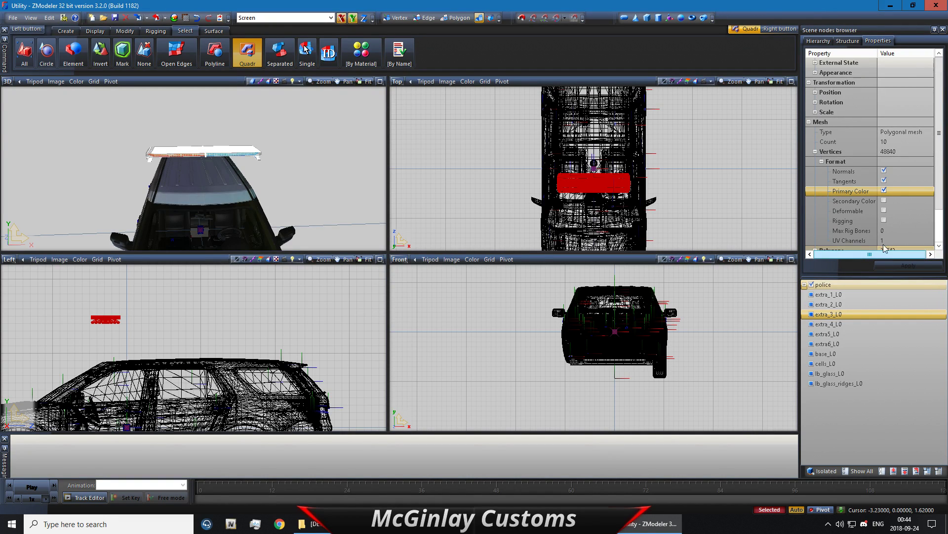
click(859, 42)
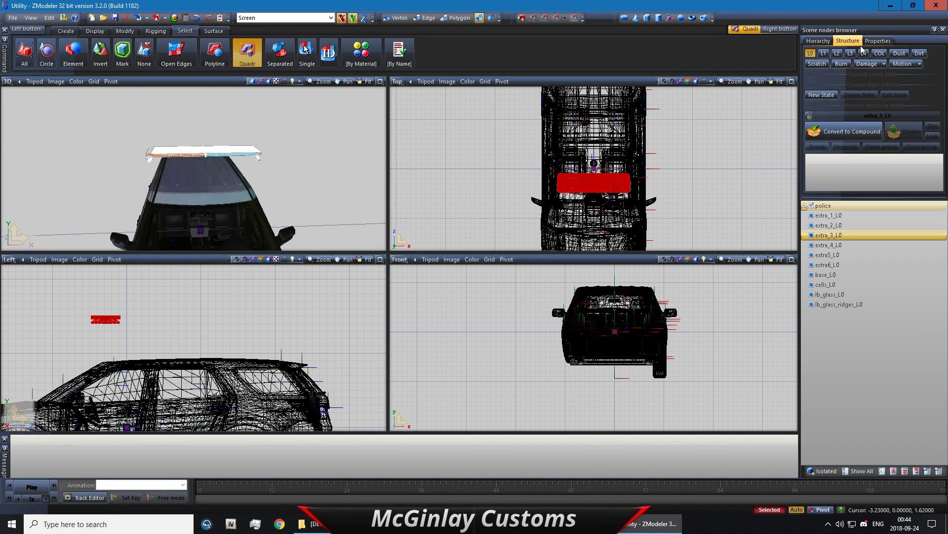
Calculate the normals of the selected light bar parts and check their shading in the 3D view
click(217, 32)
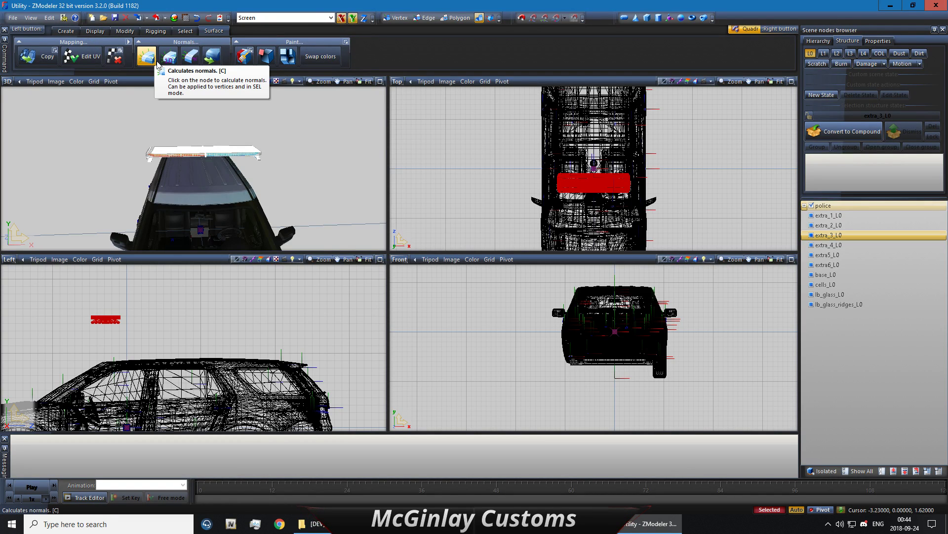
click(148, 63)
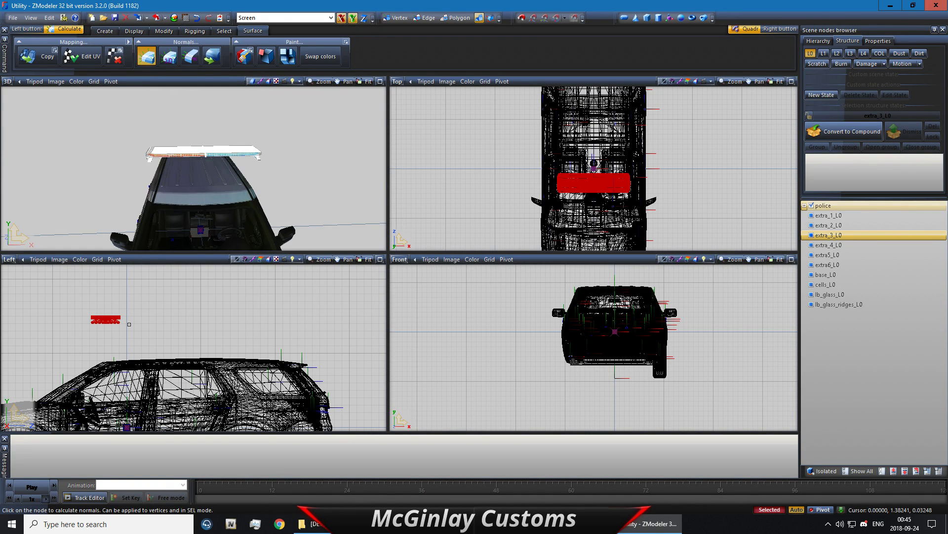
middle_drag(148, 216, 134, 206)
middle_drag(190, 167, 242, 142)
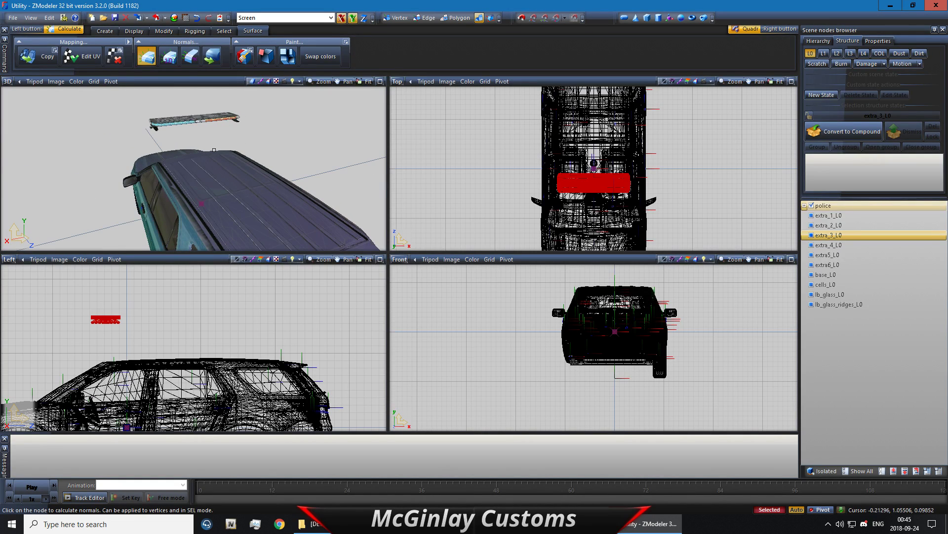
Rotate the selected light bar parts half a turn in the top view to reverse their front and back
click(164, 31)
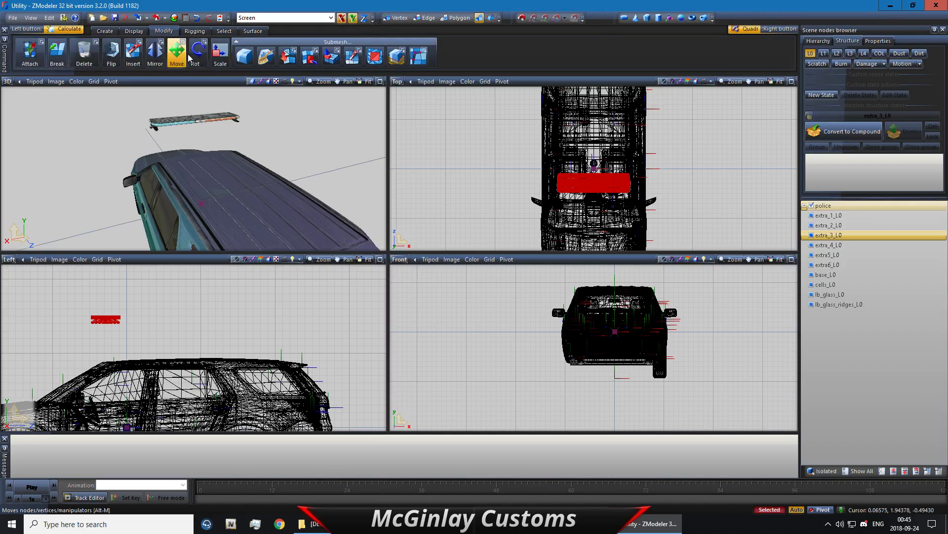
click(197, 62)
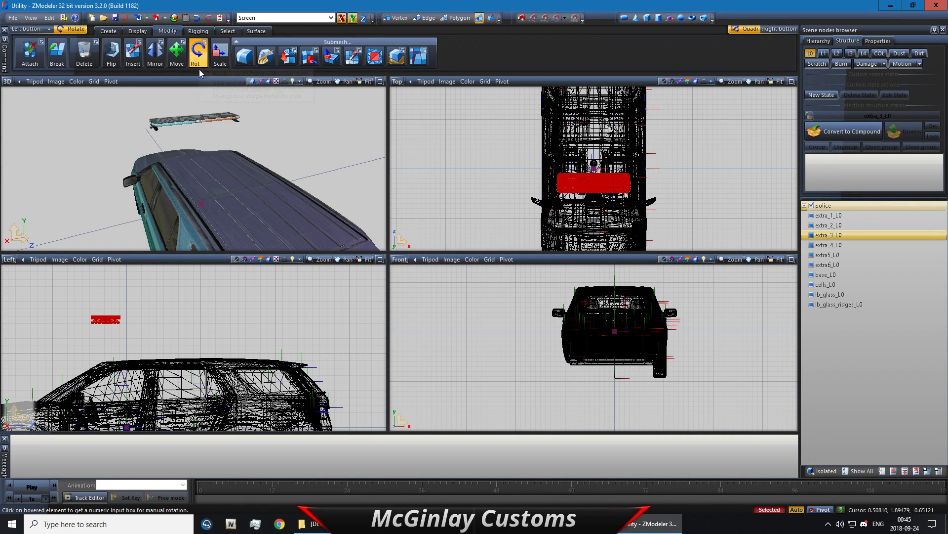
scroll(403, 191, down, 2)
middle_drag(439, 167, 436, 125)
scroll(434, 124, down, 1)
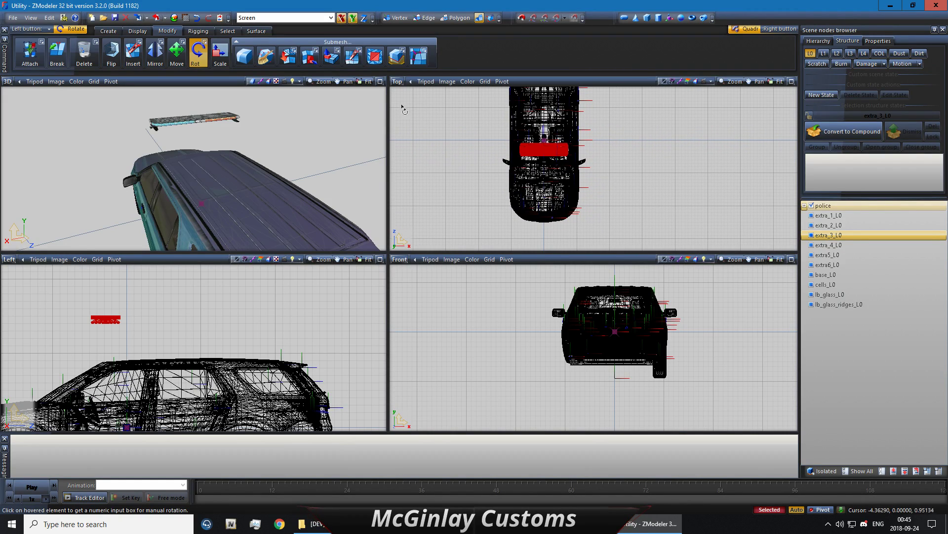
click(398, 82)
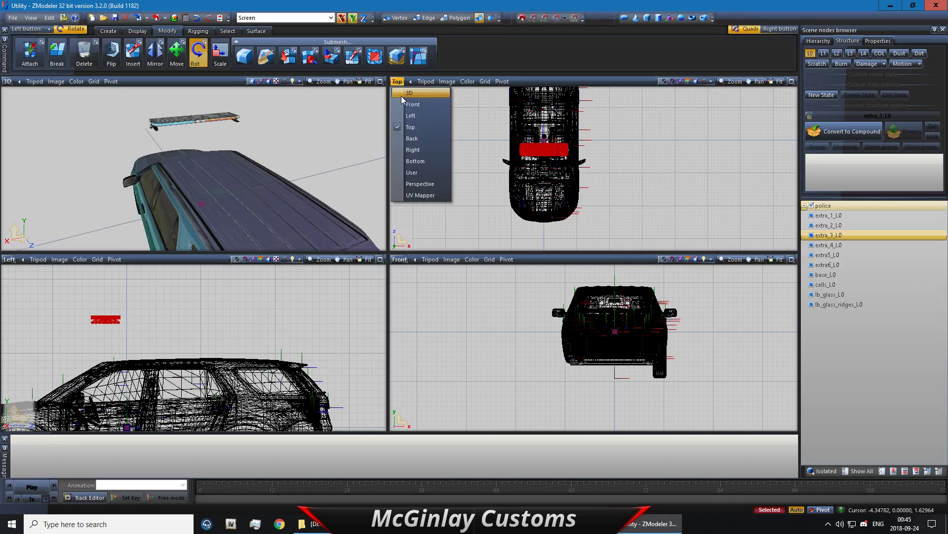
click(411, 128)
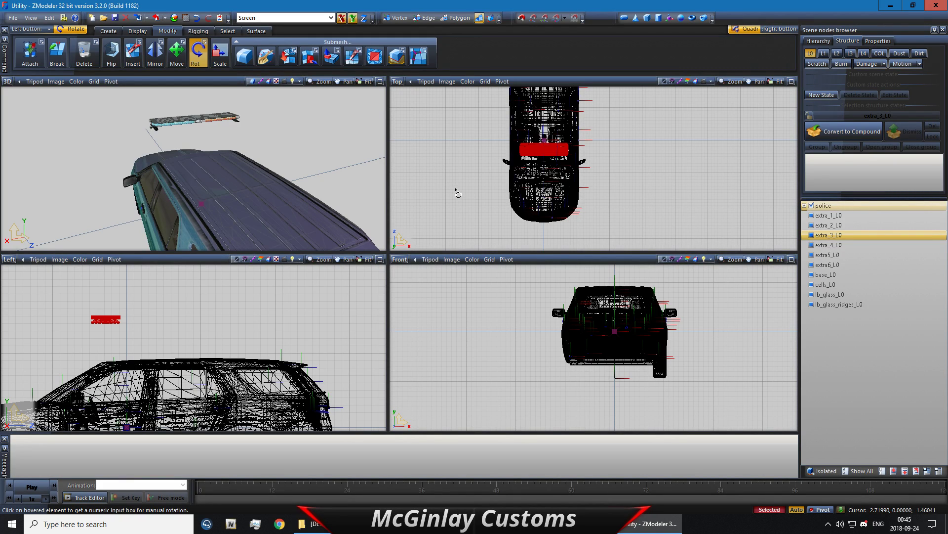
click(589, 220)
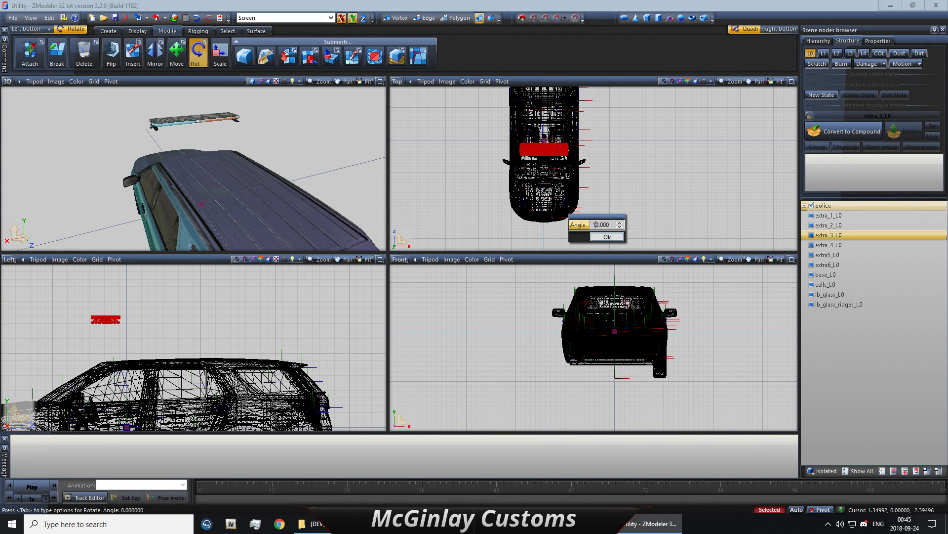
key(Return)
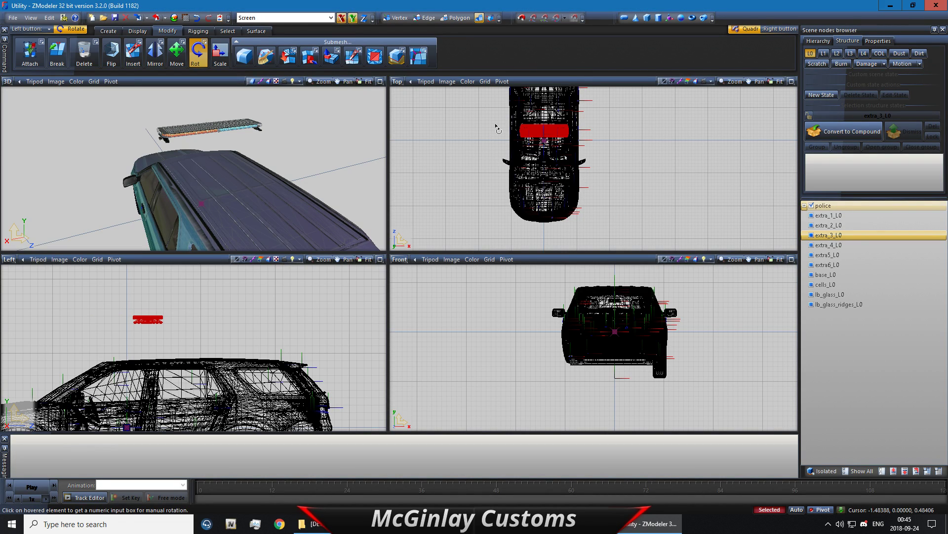
Move the selected light bar parts straight down towards the roof by about 0.21 in the front view, constrained to Y
click(173, 59)
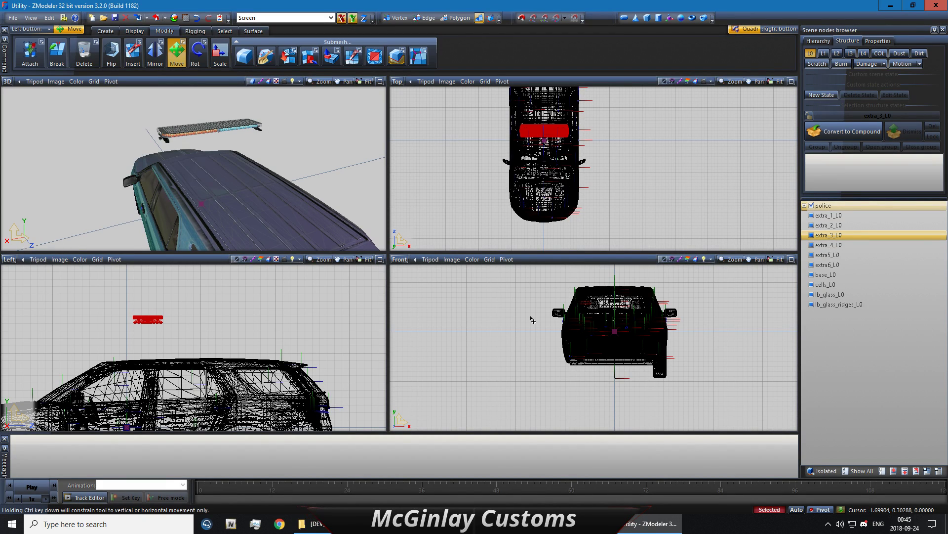
scroll(533, 320, down, 1)
middle_drag(458, 284, 438, 315)
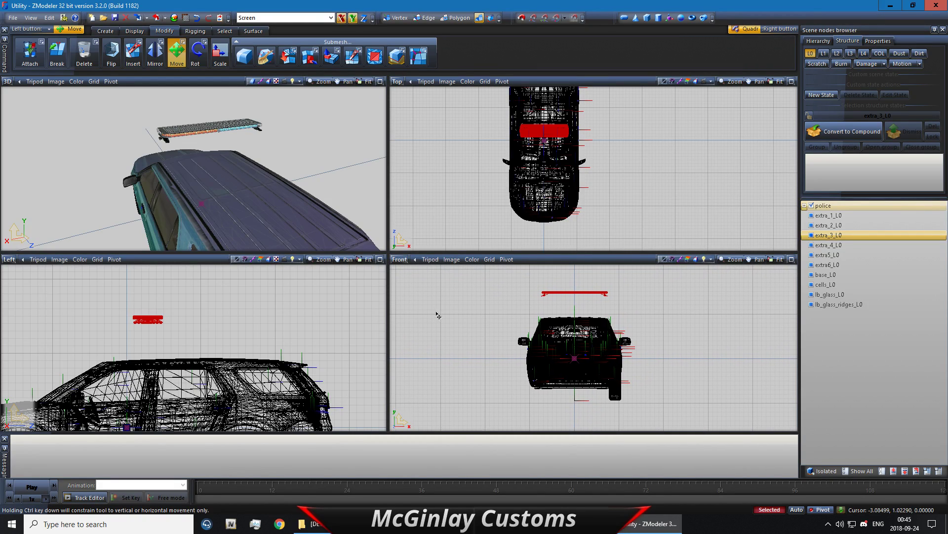
scroll(512, 300, up, 2)
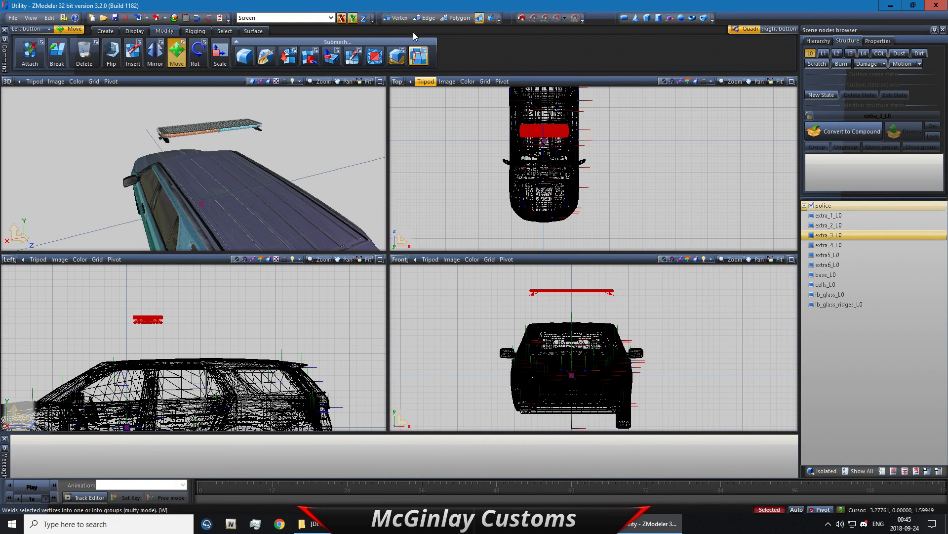
click(343, 19)
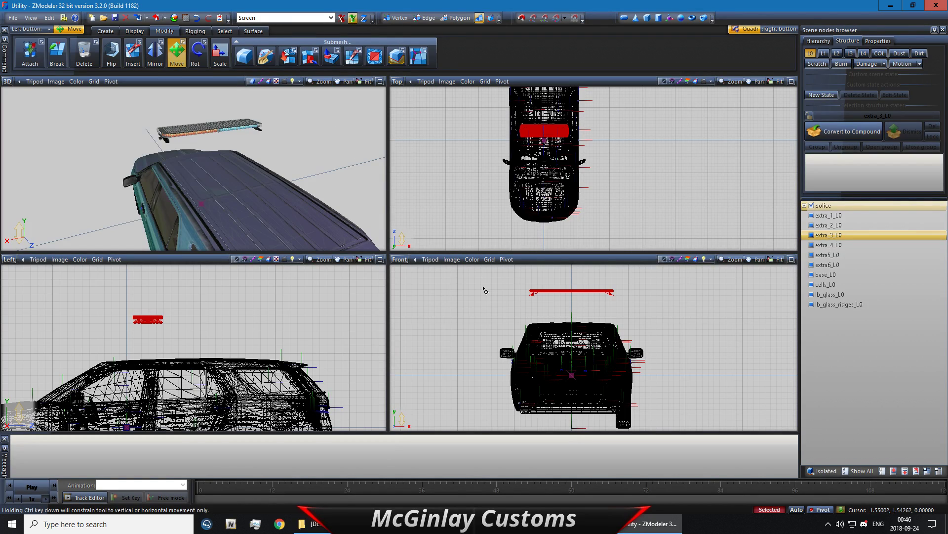
mouse_move(485, 291)
mouse_down()
mouse_move(491, 332)
mouse_move(495, 301)
mouse_up()
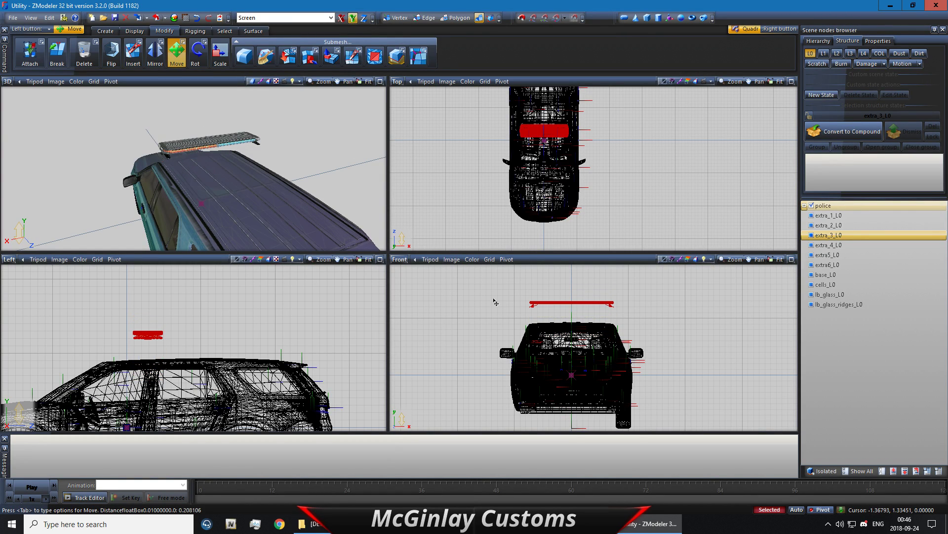
Try moving the light bar parts sideways along X in the front view, and undo the move
click(341, 18)
click(353, 18)
drag(528, 271, 514, 287)
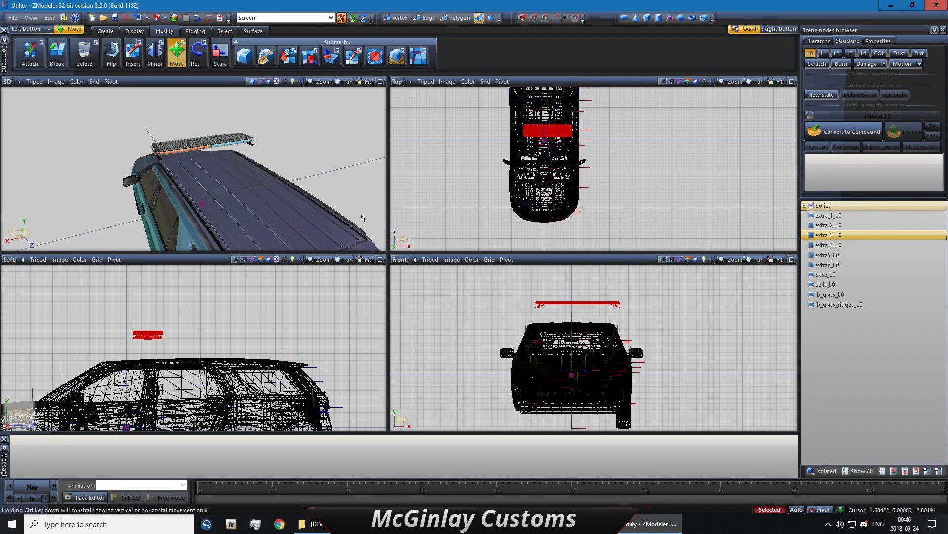
click(352, 18)
mouse_move(494, 300)
mouse_down()
mouse_move(474, 276)
mouse_move(499, 277)
mouse_move(497, 289)
mouse_up()
click(199, 20)
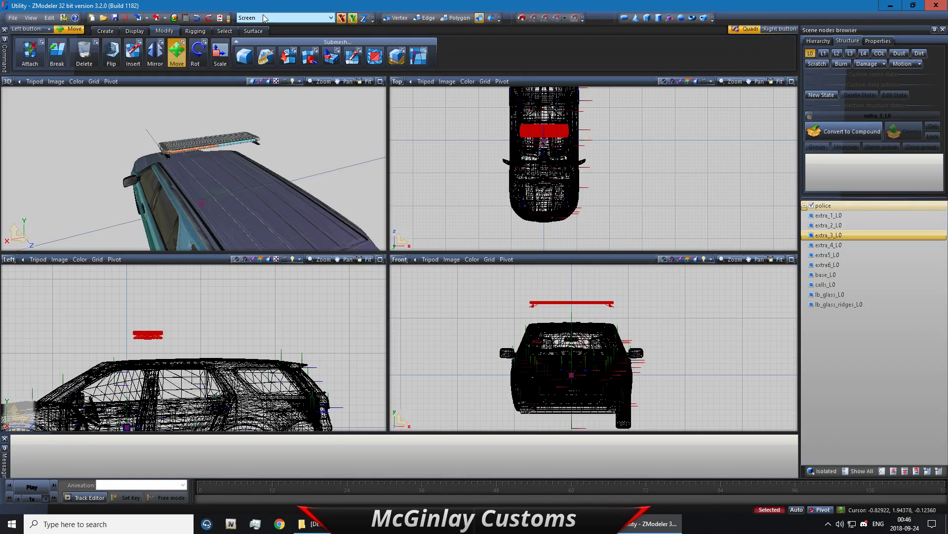
Try moving the light bar parts towards the car's front along Z, and undo the move
click(364, 18)
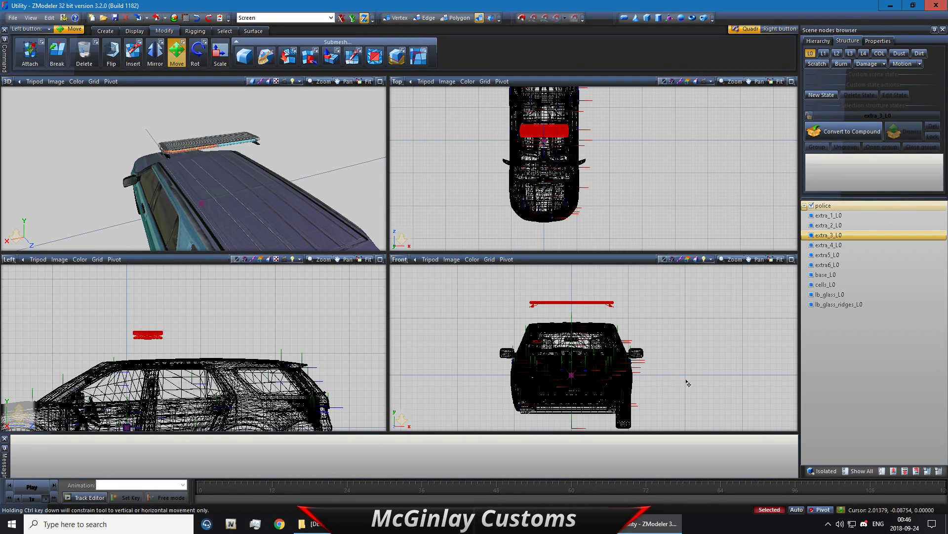
drag(688, 384, 687, 321)
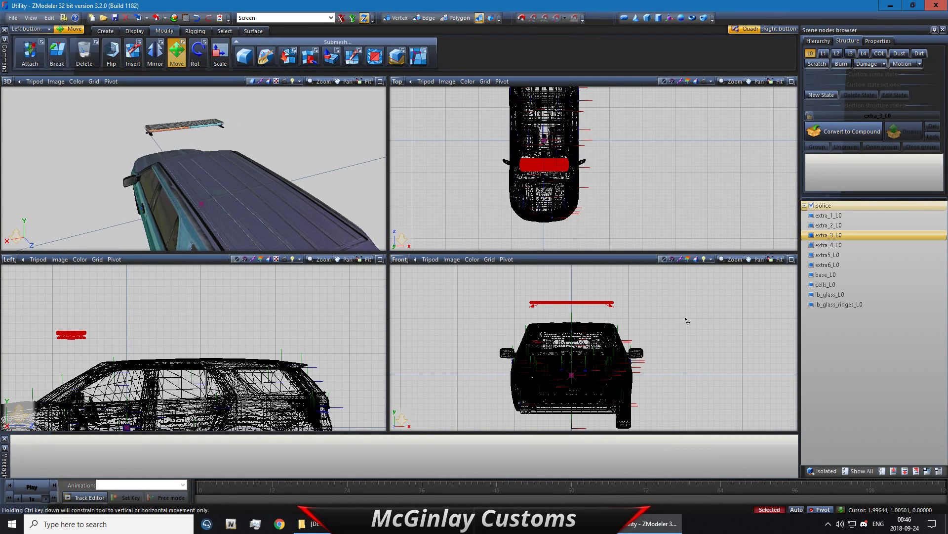
click(197, 18)
Lower the light bar parts along Y in the front view until they sit just above the roof
click(353, 18)
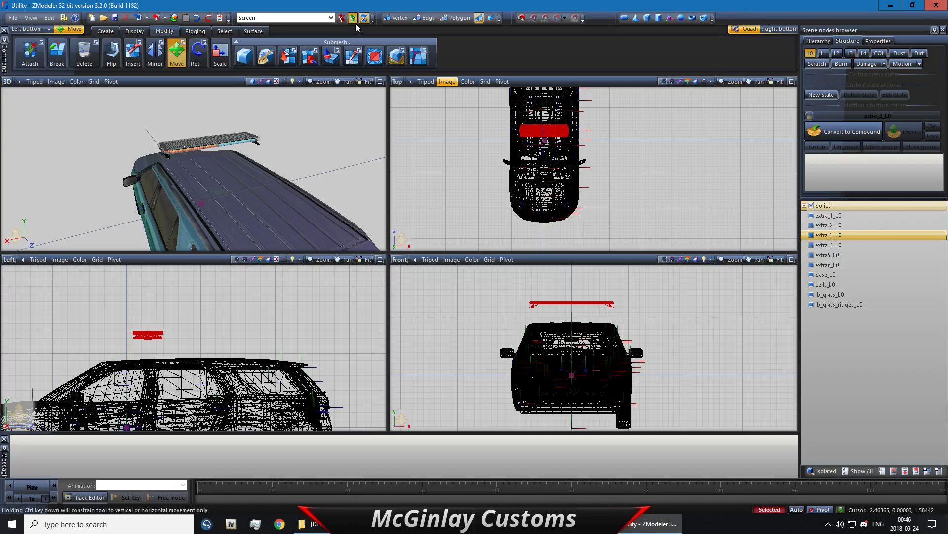
drag(553, 296, 553, 293)
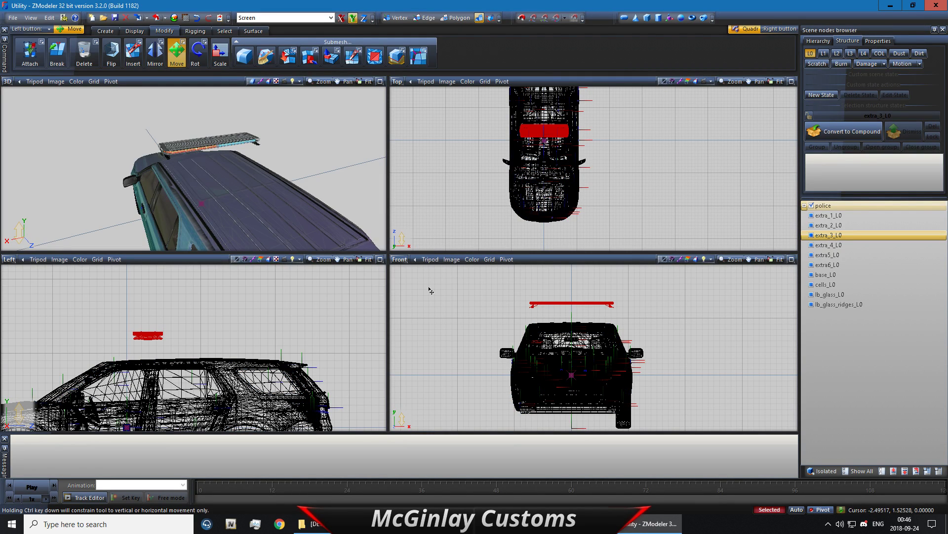
scroll(555, 314, up, 5)
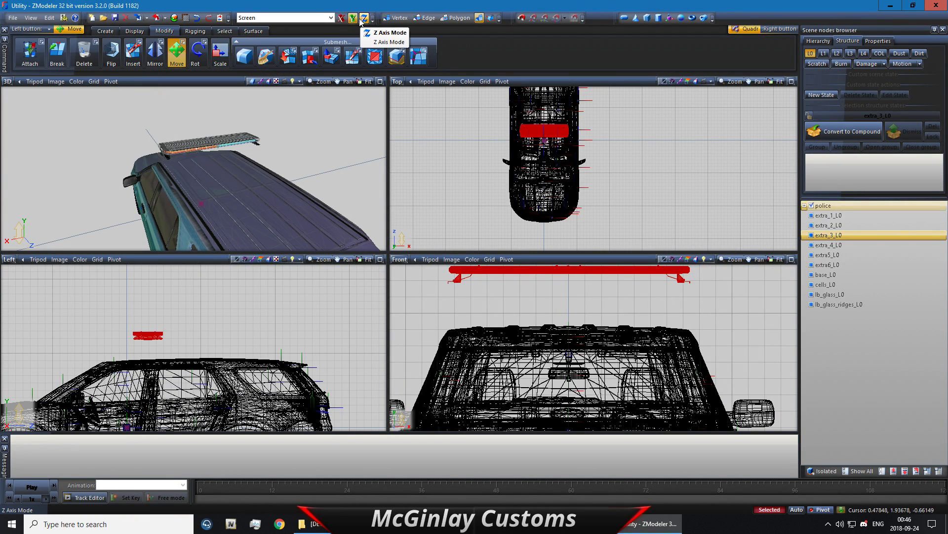
drag(564, 288, 568, 321)
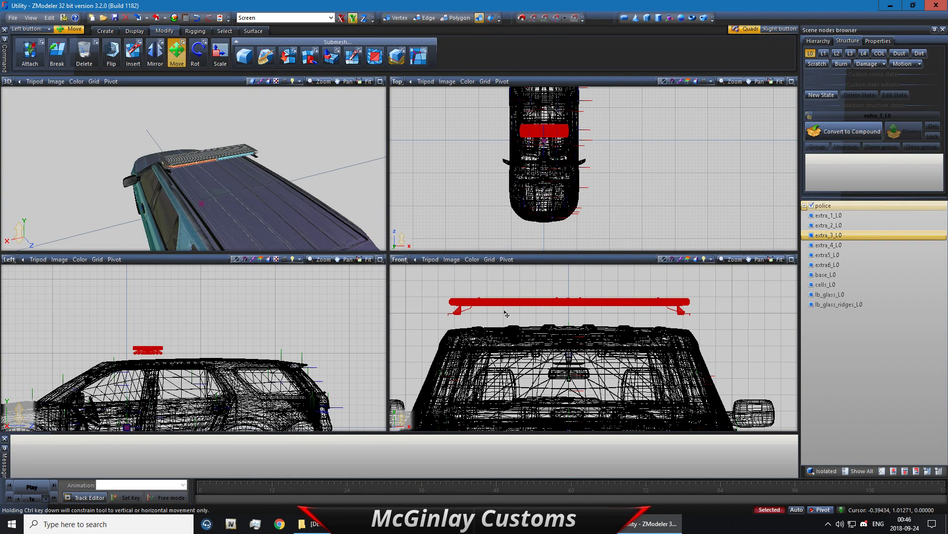
Scale the light bar parts down in the front view with the X and Y axes enabled
click(223, 59)
click(342, 19)
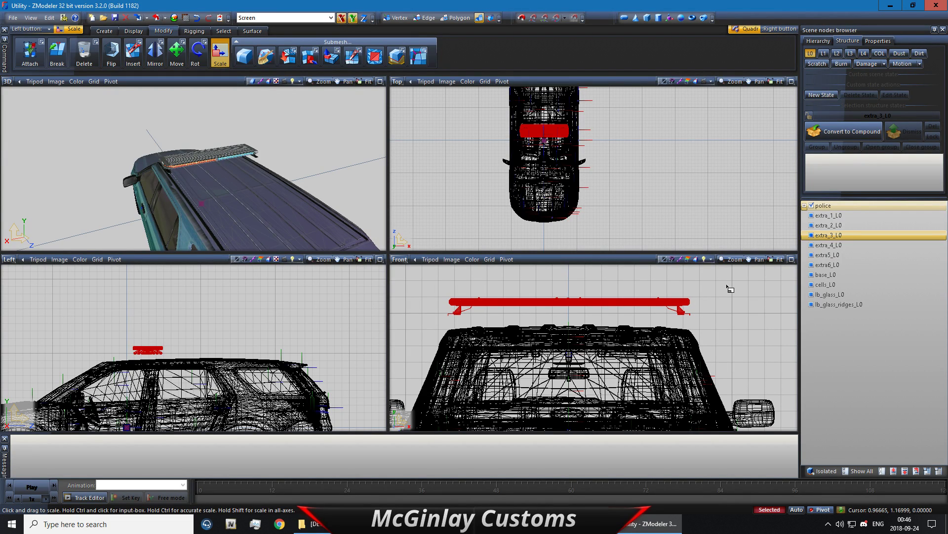
drag(727, 289, 306, 494)
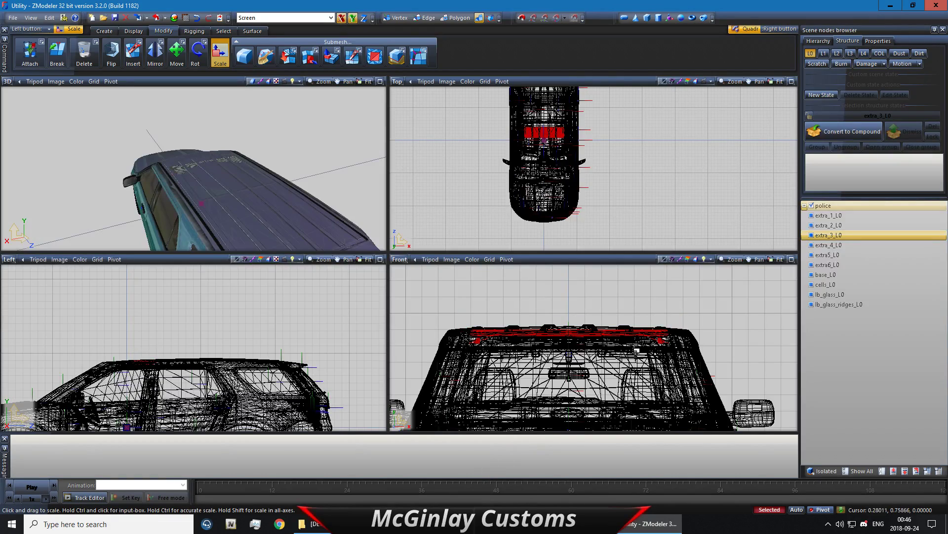
Move the shrunken light bar parts up out of the roof and shift them above it in the front view
click(176, 52)
drag(506, 297, 502, 269)
middle_drag(99, 212, 273, 165)
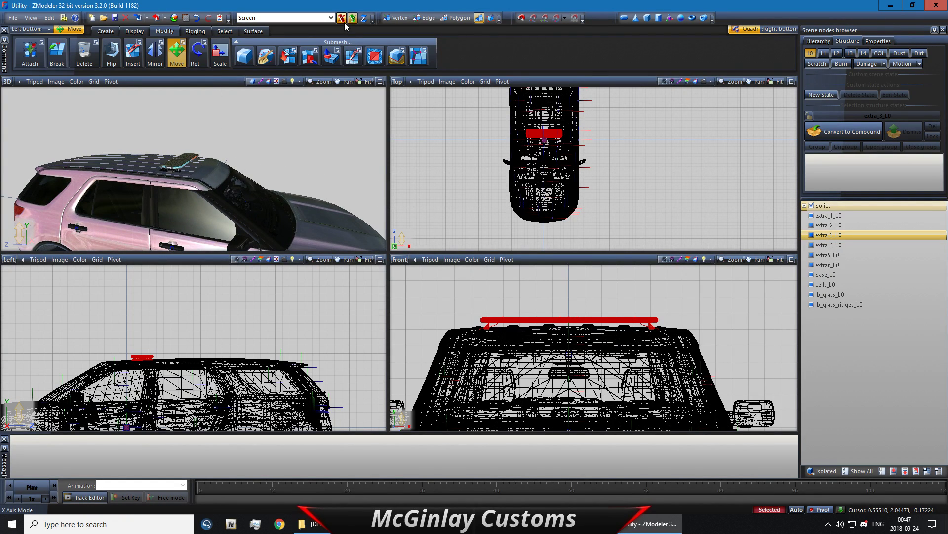
drag(569, 319, 557, 292)
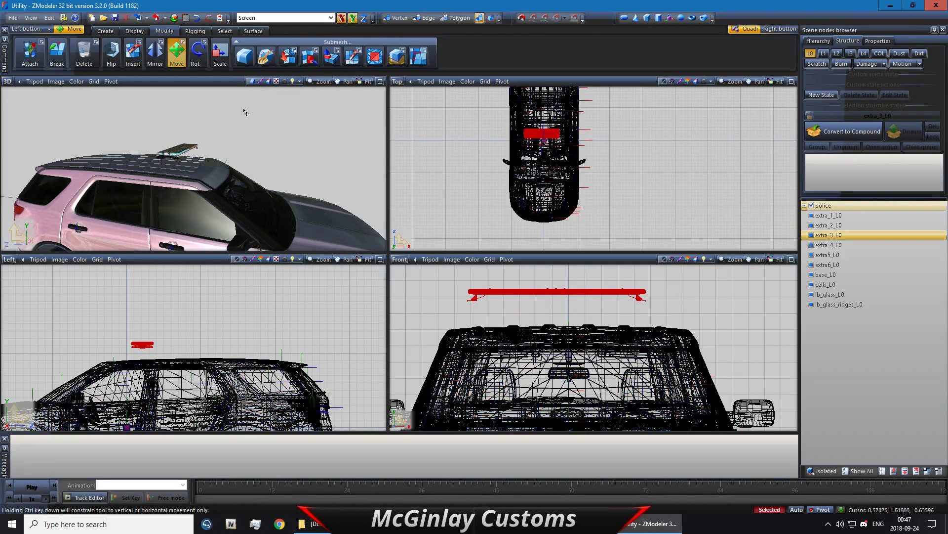
Undo the downscaling and the related moves of the light bar parts
click(200, 20)
click(219, 53)
drag(633, 360, 673, 322)
Lower the full-size light bar parts onto the roof by about 0.32 along Y, and centre them on the car along X
click(181, 63)
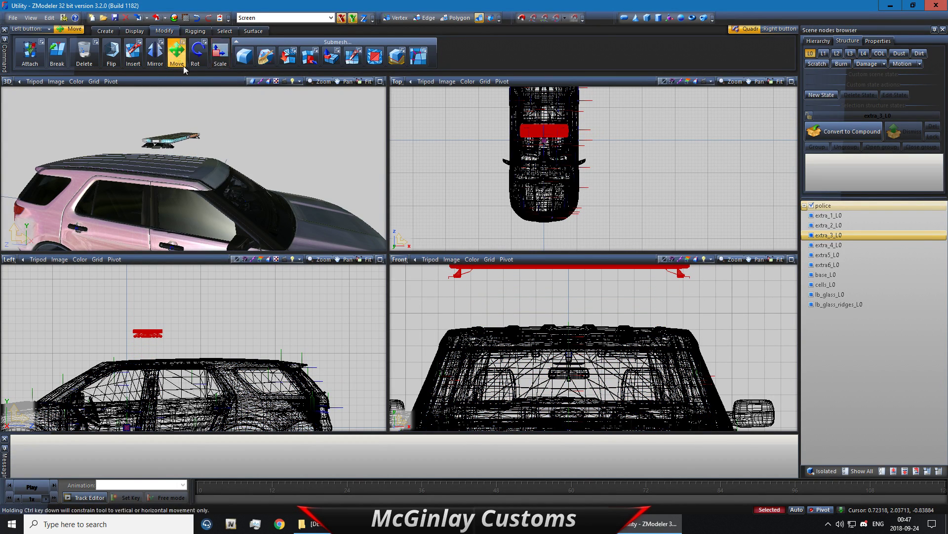
drag(493, 299, 496, 347)
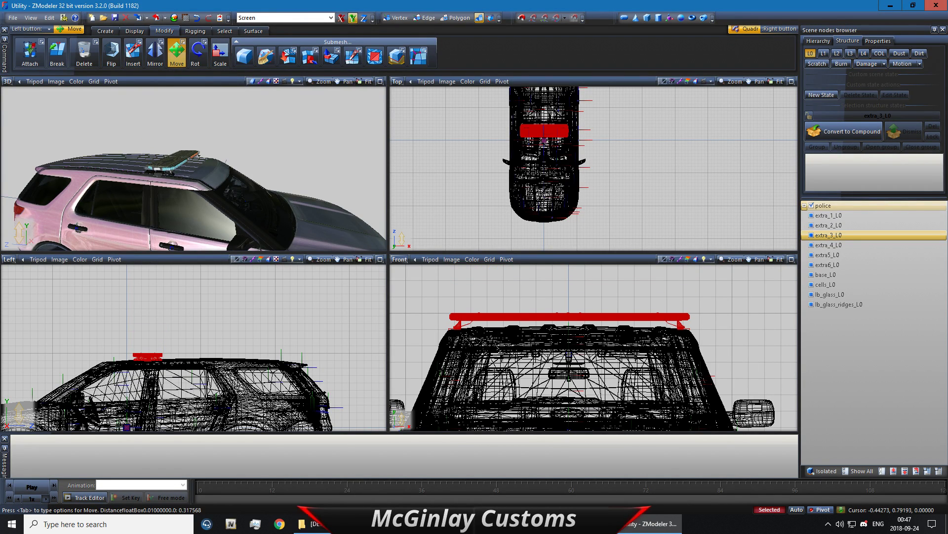
scroll(548, 323, up, 8)
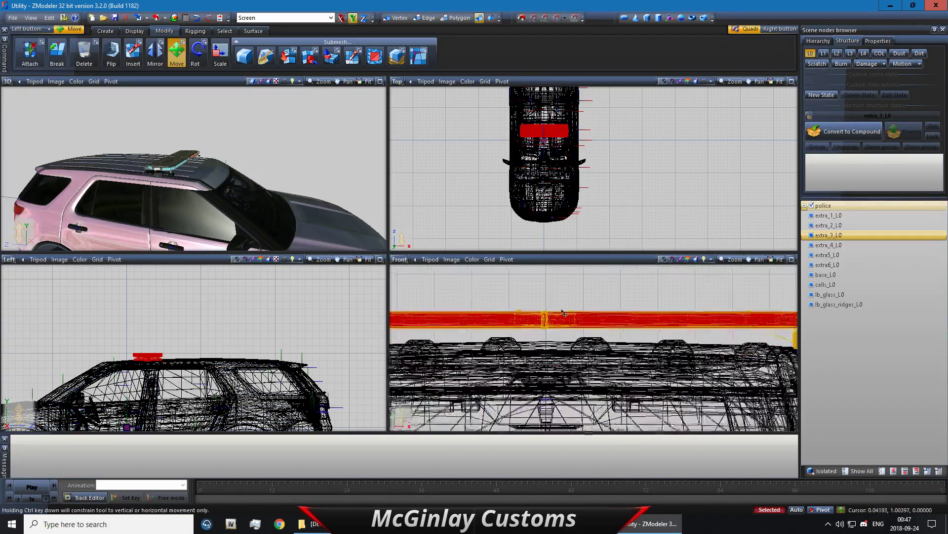
scroll(548, 323, up, 3)
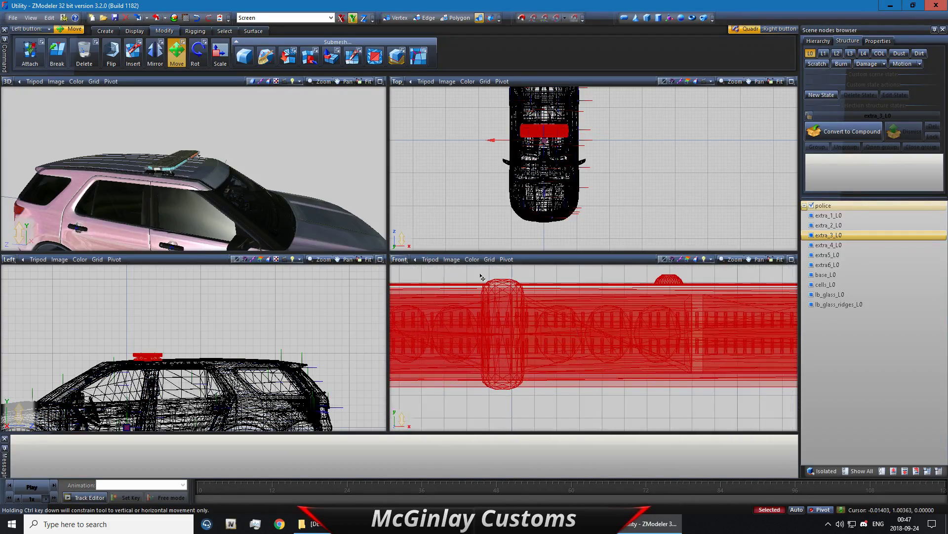
click(341, 17)
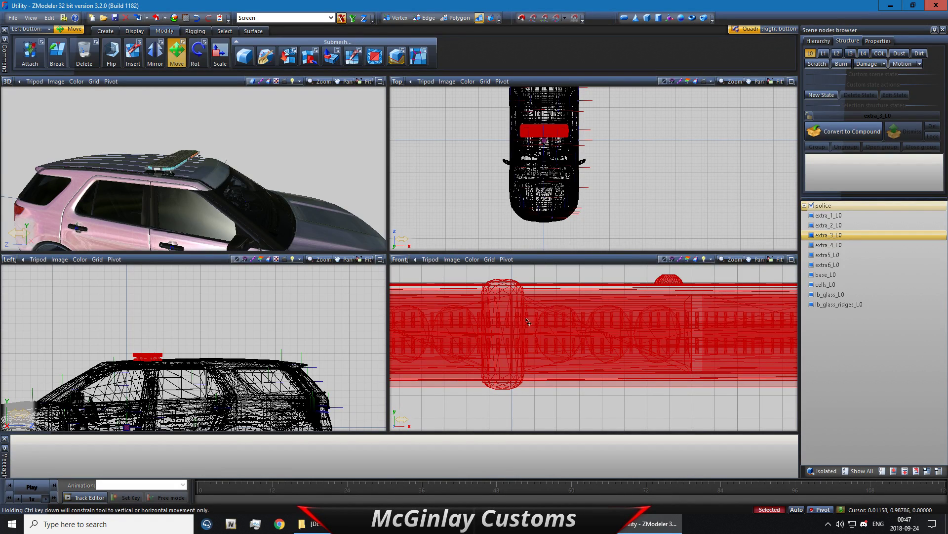
scroll(501, 294, down, 1)
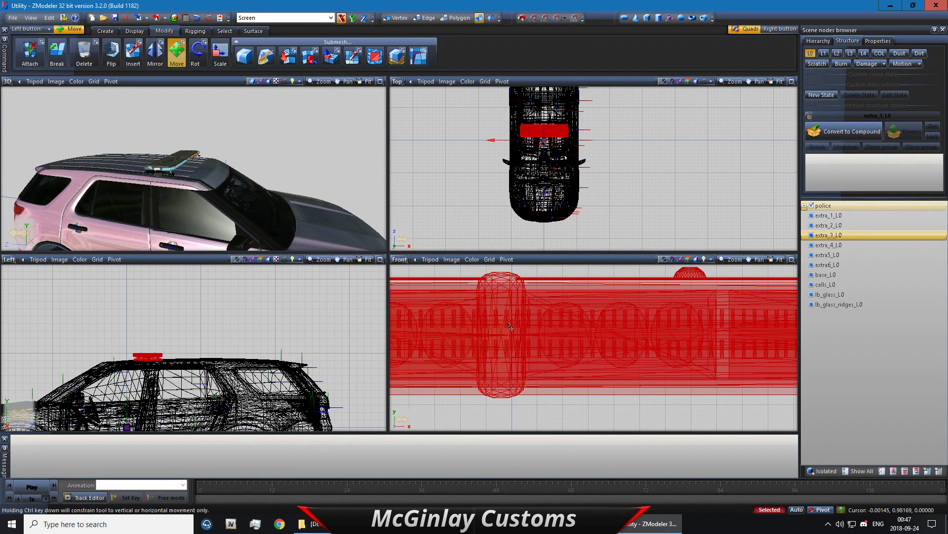
drag(509, 325, 521, 327)
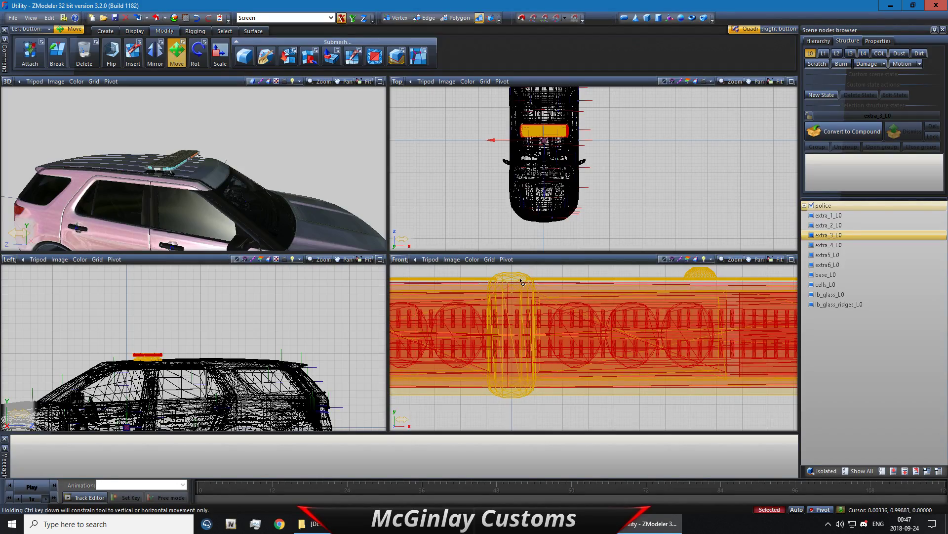
Lower the light bar parts slightly in the front view so the mounting feet meet the roof edges
scroll(521, 282, down, 5)
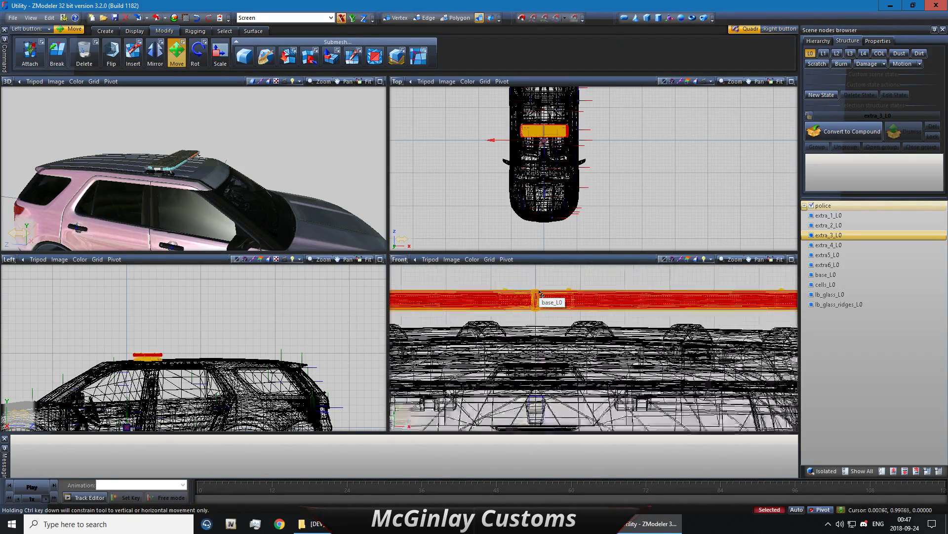
scroll(540, 293, down, 4)
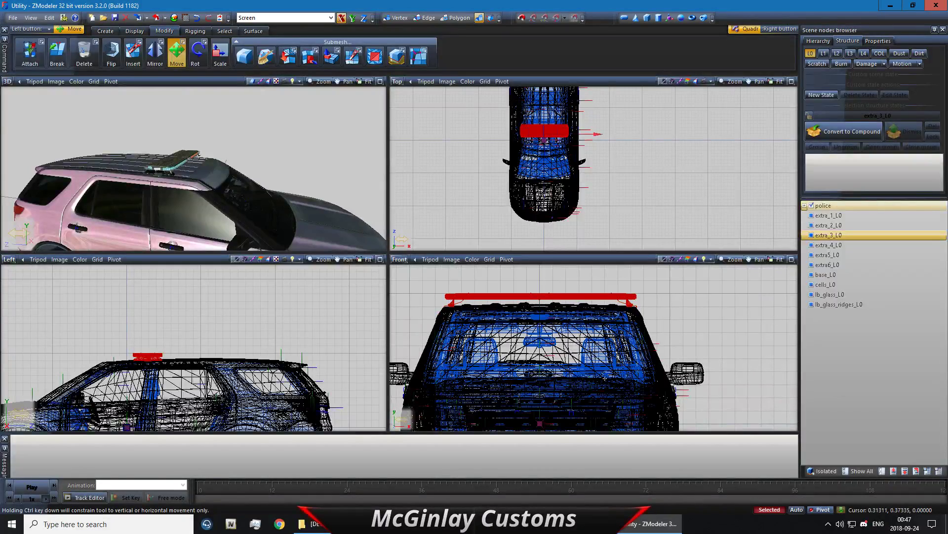
middle_drag(240, 213, 303, 90)
click(352, 19)
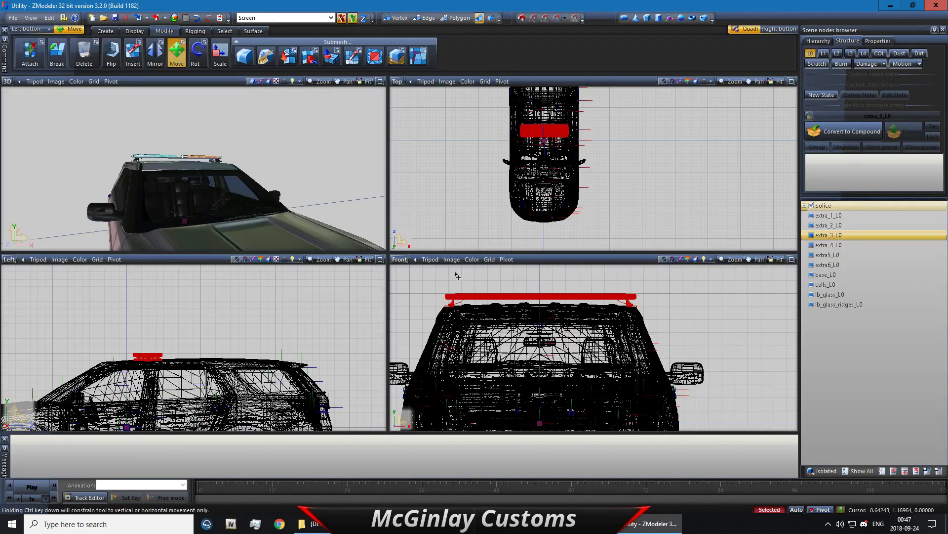
scroll(458, 276, up, 5)
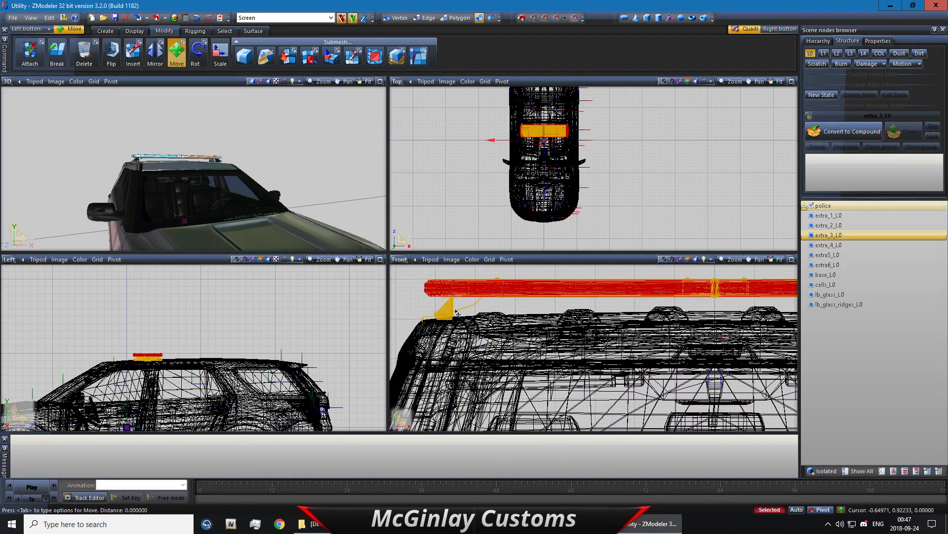
mouse_move(458, 313)
mouse_down()
mouse_move(456, 321)
mouse_move(443, 307)
mouse_up()
click(197, 19)
click(341, 19)
Move the light bar parts a short distance towards the rear of the roof, constrained to Z
middle_drag(279, 184, 228, 200)
click(365, 18)
click(353, 18)
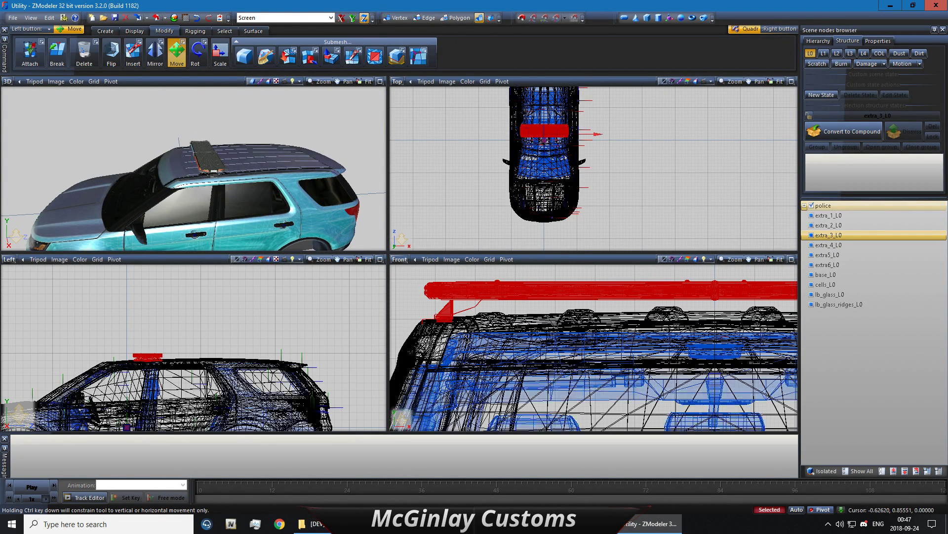
drag(443, 382, 483, 381)
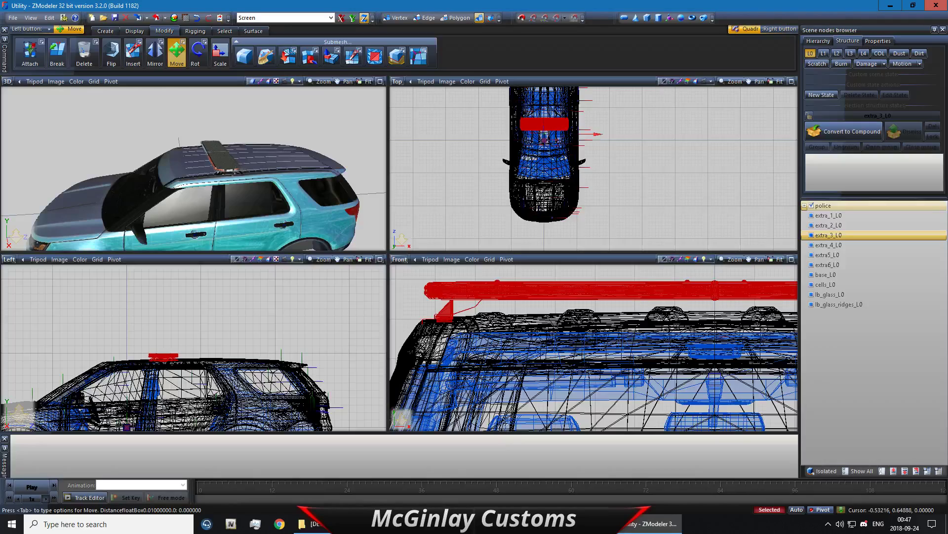
Deselect the light bar parts with Quadr selection in the left view and inspect their placement on the car
scroll(375, 301, down, 1)
scroll(436, 335, down, 5)
scroll(247, 310, down, 2)
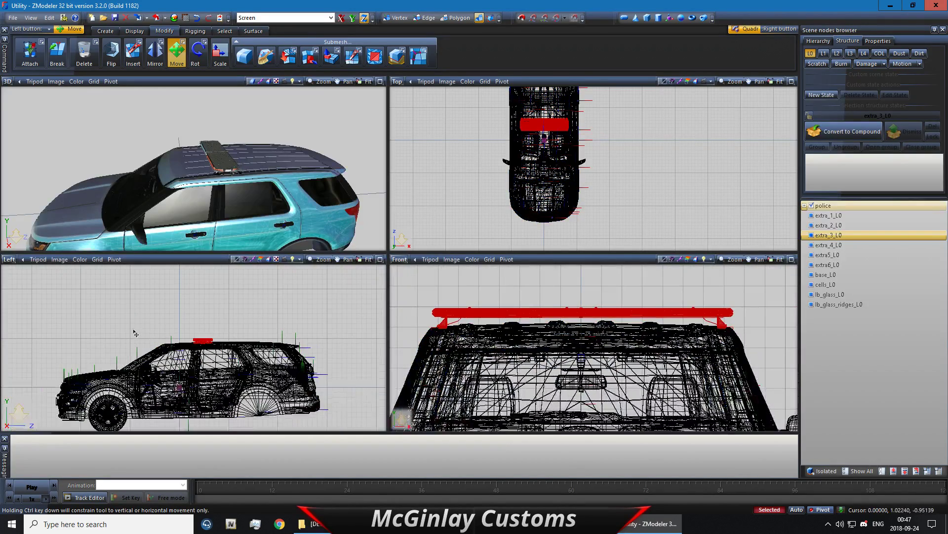
right_drag(134, 319, 322, 390)
middle_drag(165, 212, 236, 148)
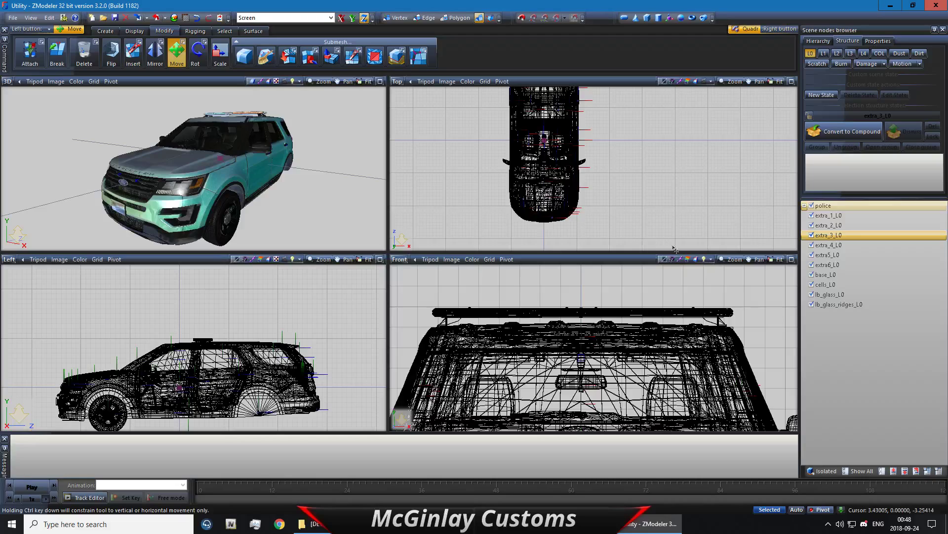
Hide the police, lb_glass_ridges_L0, lb_glass_L0, cells_L0 and base_L0 nodes, leaving only the extra parts visible
click(812, 205)
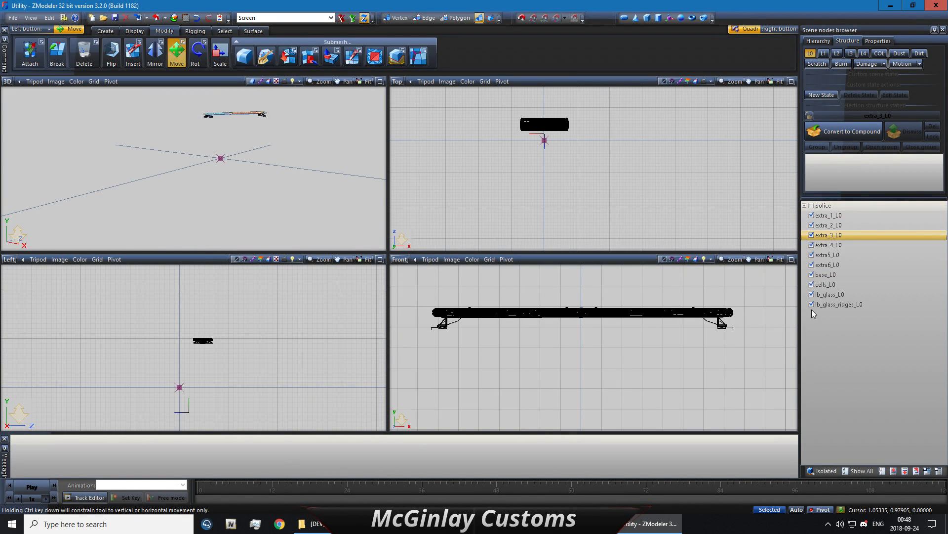
click(812, 295)
click(811, 285)
click(812, 274)
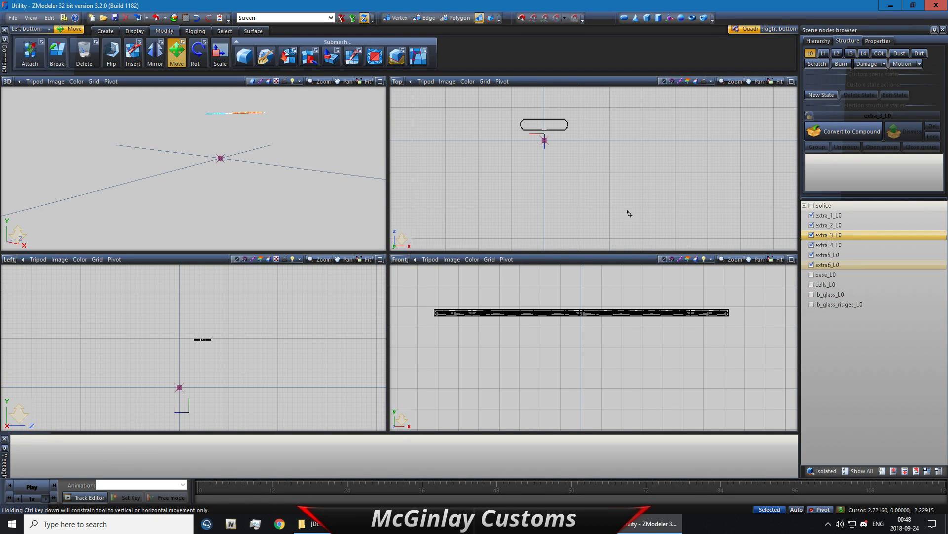
scroll(638, 213, up, 2)
middle_drag(548, 163, 534, 222)
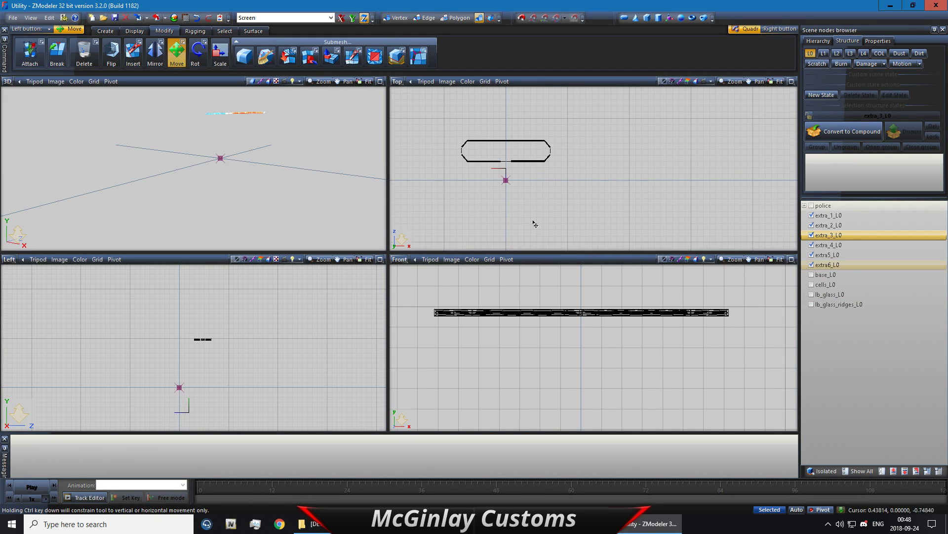
Attach the extra light modules to each other in the top view, leaving only extra_1_L0 and extra_4_L0
scroll(540, 163, up, 3)
middle_drag(491, 163, 585, 213)
scroll(588, 213, up, 3)
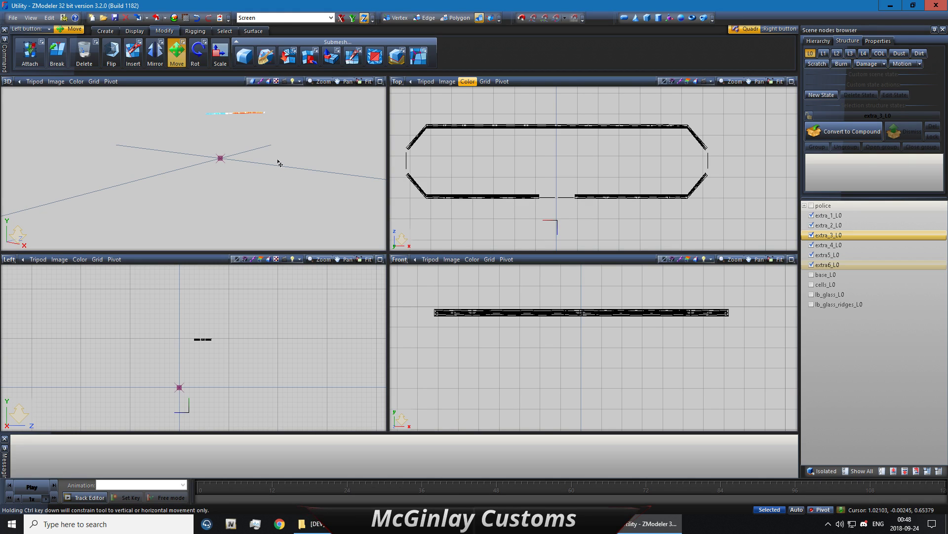
click(41, 58)
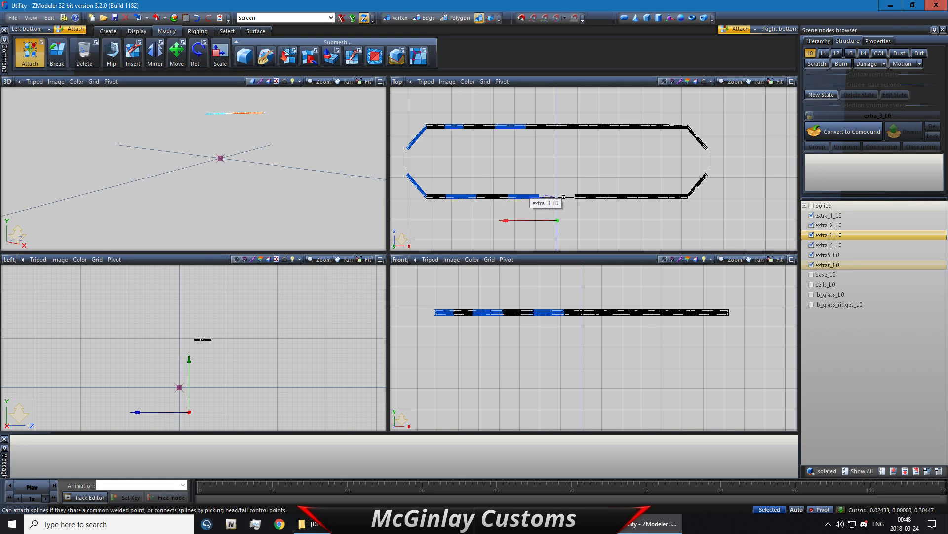
click(529, 197)
click(560, 197)
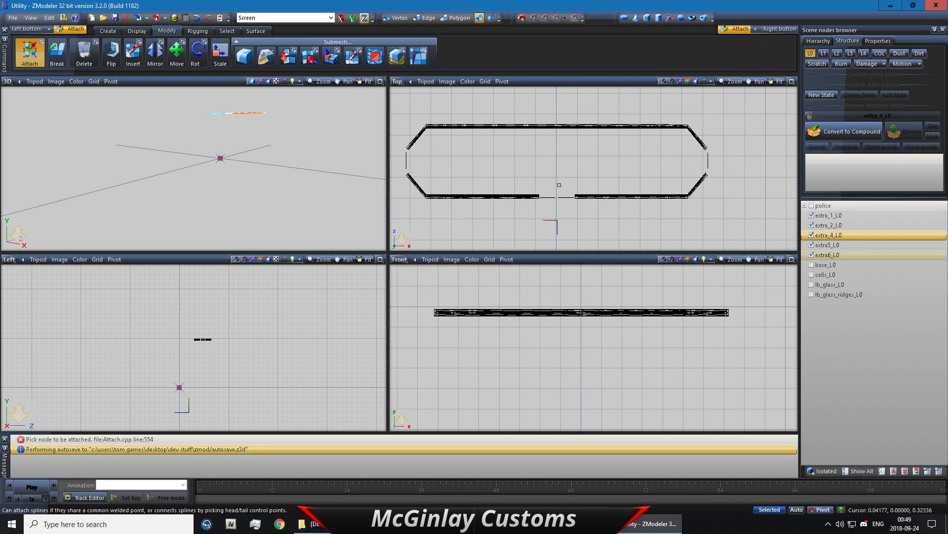
click(538, 197)
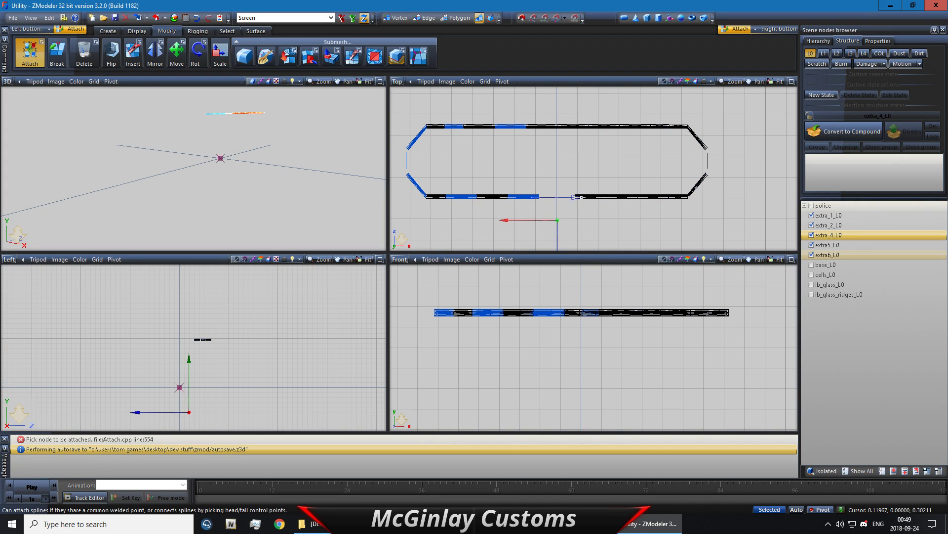
click(621, 198)
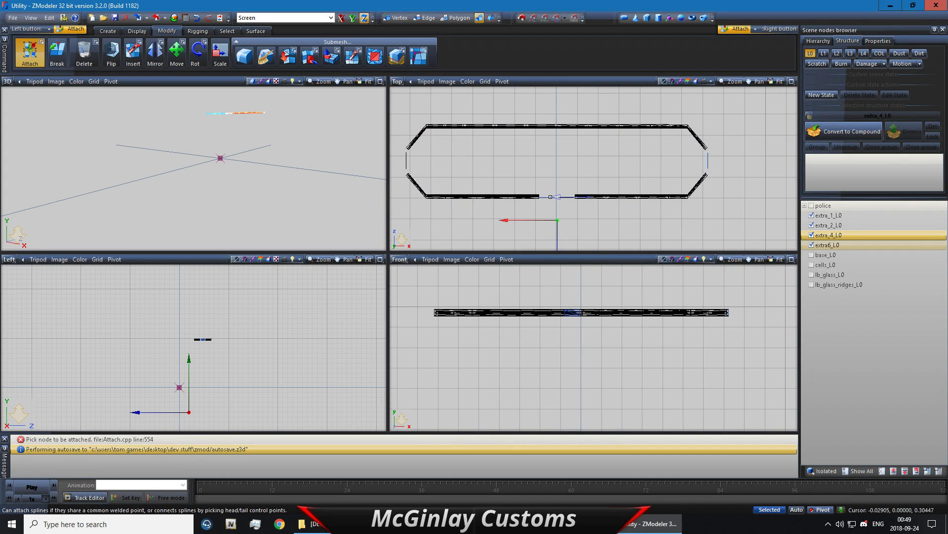
click(550, 197)
click(550, 197)
click(497, 197)
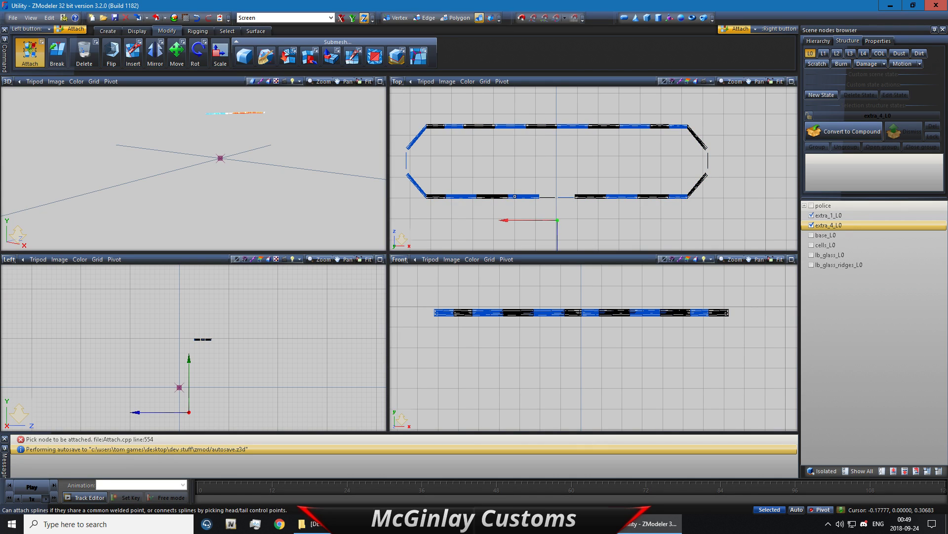
Hide extra_4_L0 and extra_1_L0, show cells_L0 and base_L0, and attach the cells to the base
click(811, 225)
click(812, 216)
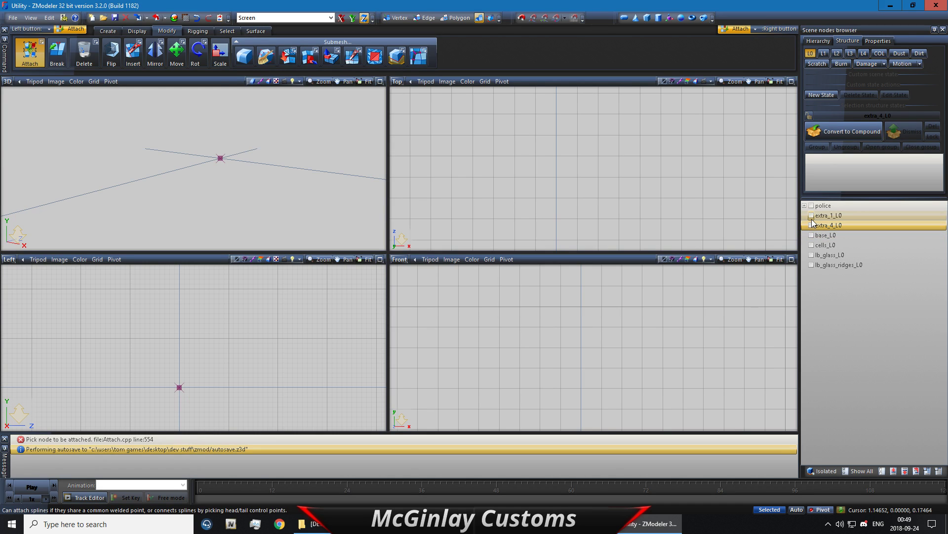
click(812, 245)
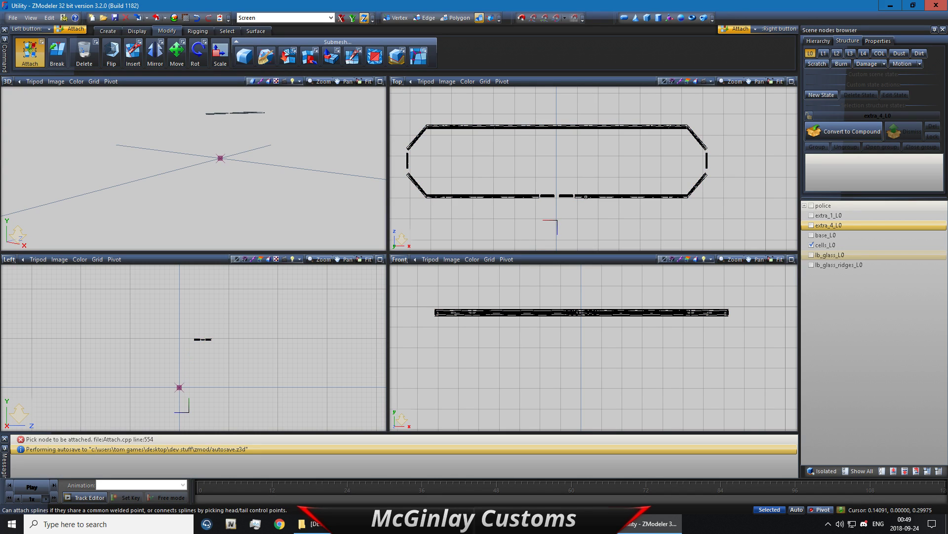
click(587, 200)
click(587, 200)
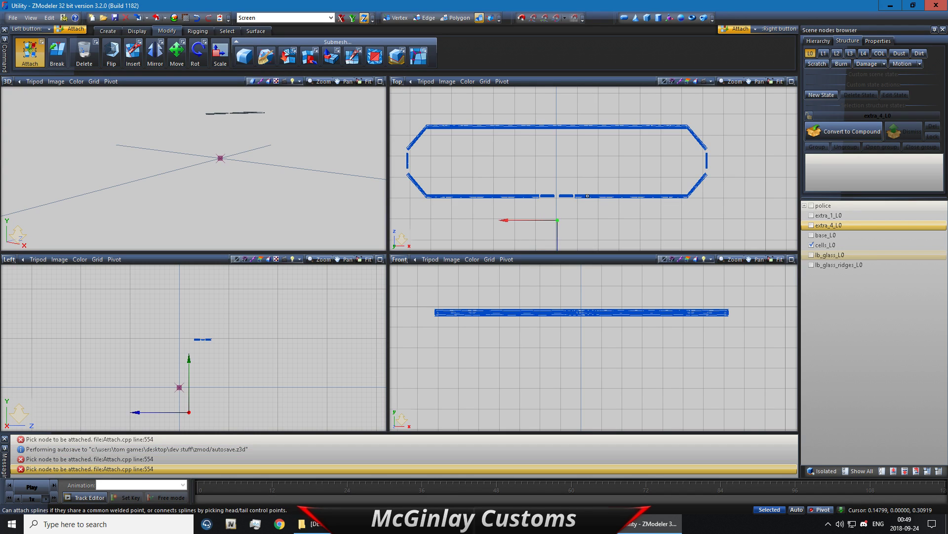
click(812, 235)
click(646, 162)
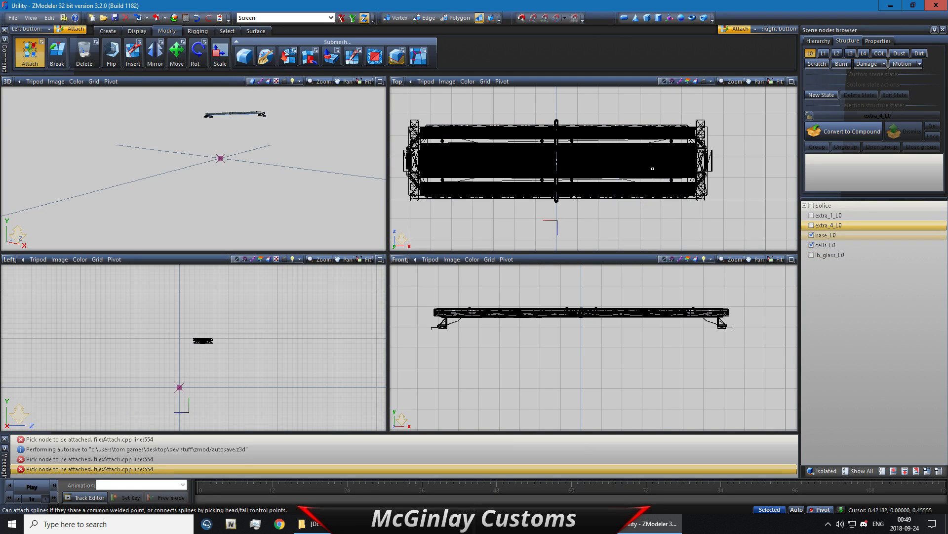
Hide base_L0, show both glass nodes and attach lb_glass_ridges_L0 to lb_glass_L0
click(811, 235)
click(812, 255)
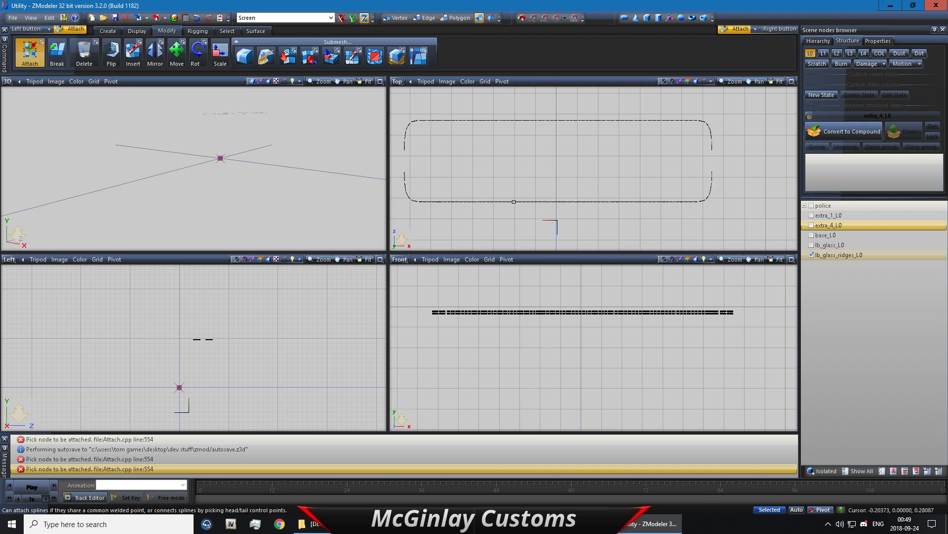
click(514, 202)
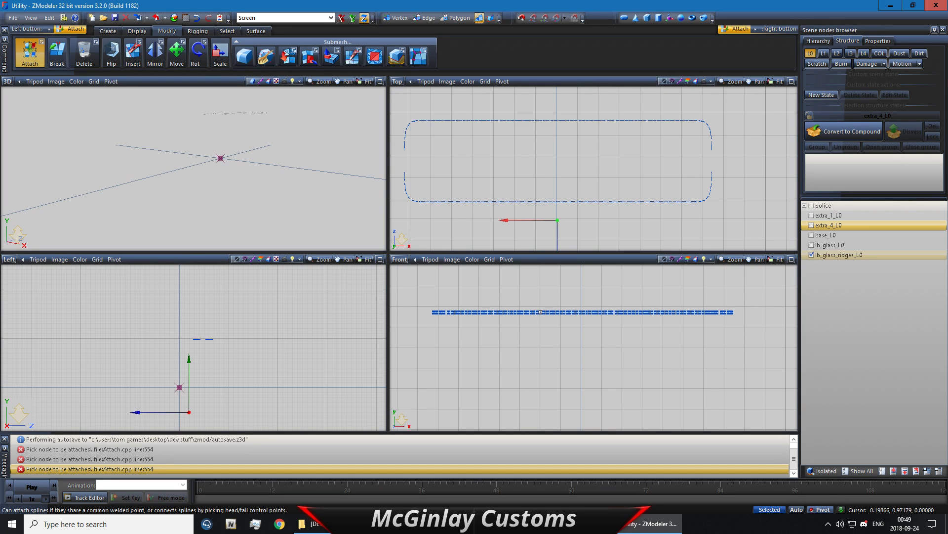
click(812, 245)
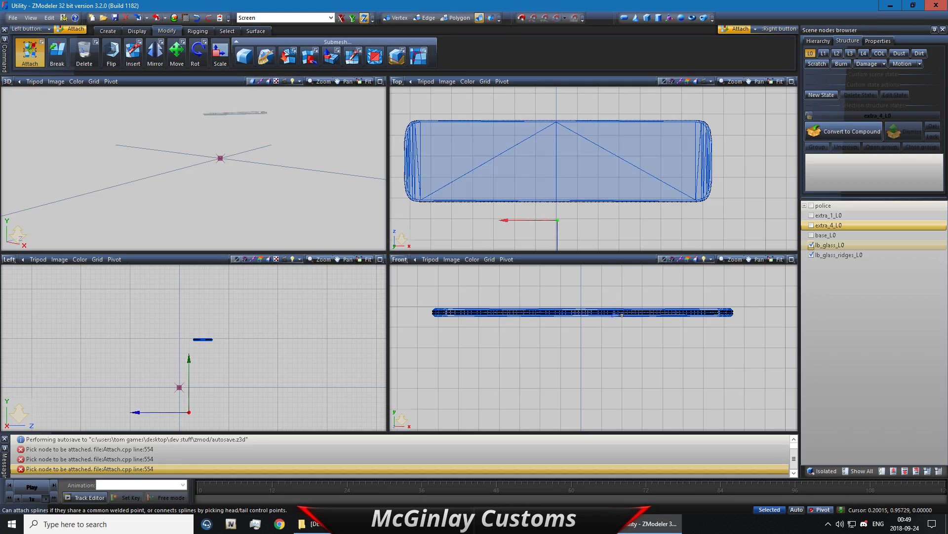
click(835, 255)
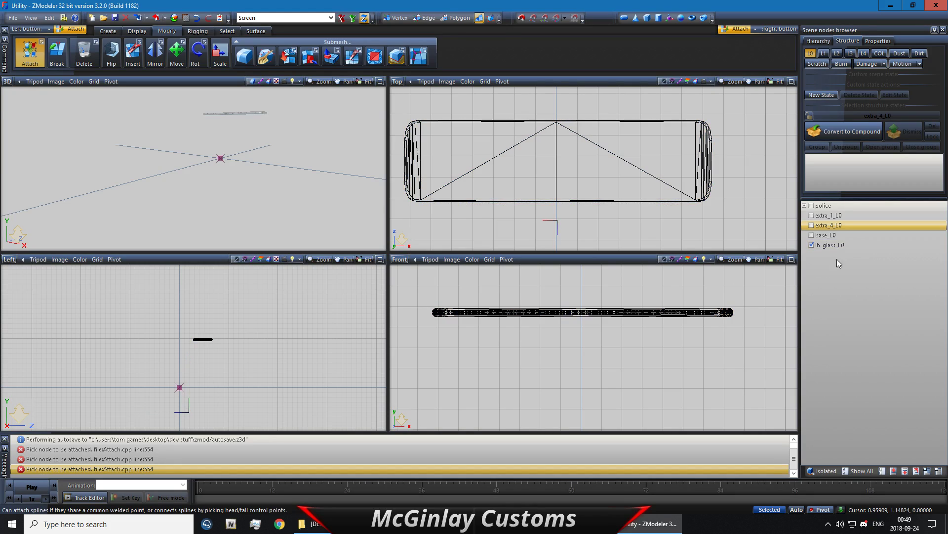
Toggle the visibility of the base and glass, and leave base_L0, lb_glass_L0, extra_4_L0 and extra_1_L0 all shown
click(811, 236)
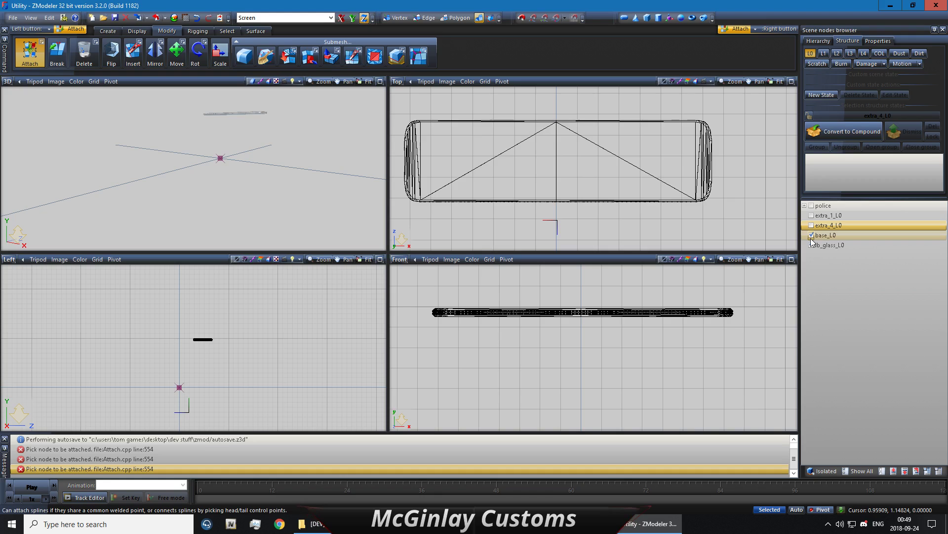
click(810, 238)
click(811, 246)
click(811, 245)
click(810, 238)
click(811, 245)
click(811, 235)
click(811, 245)
click(812, 235)
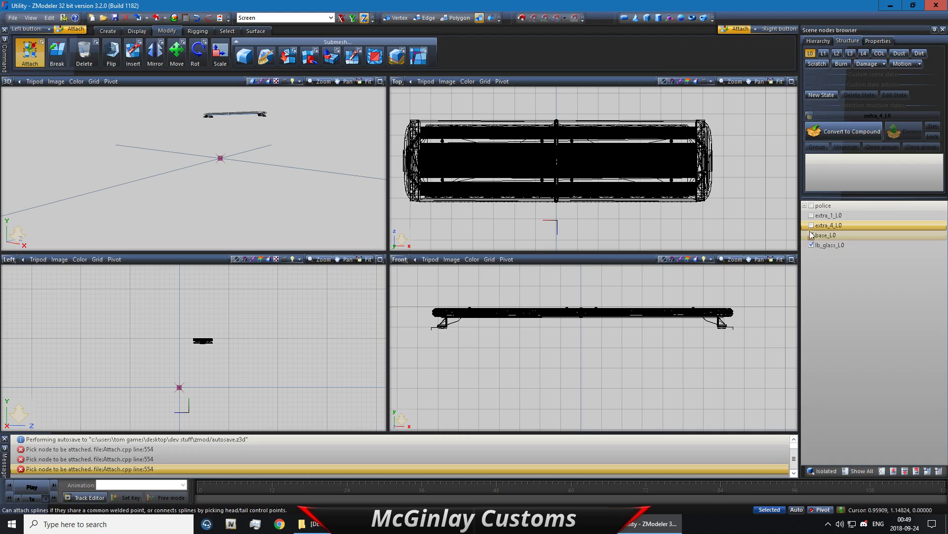
click(812, 226)
click(812, 216)
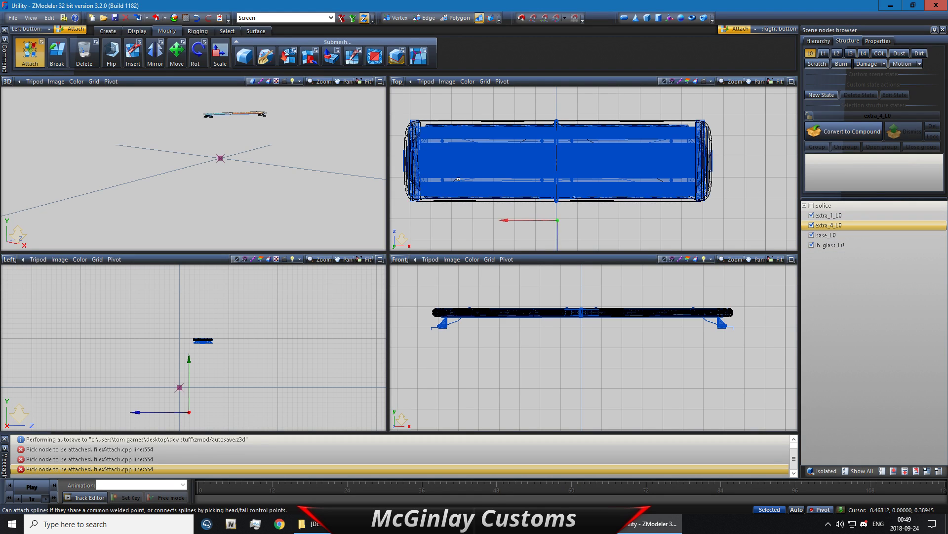
Select all four light bar parts in the top view with the Quadr selection tool
scroll(460, 192, down, 2)
click(195, 30)
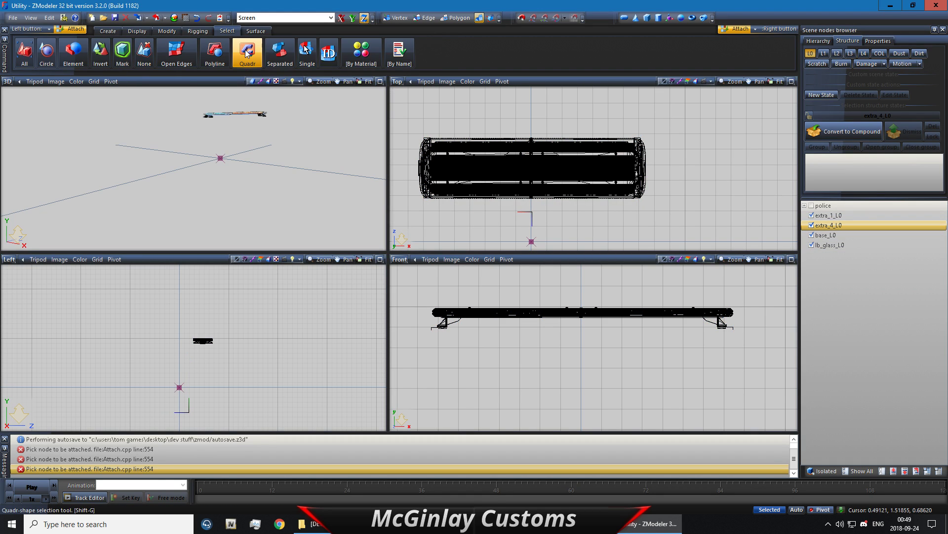
scroll(445, 155, down, 2)
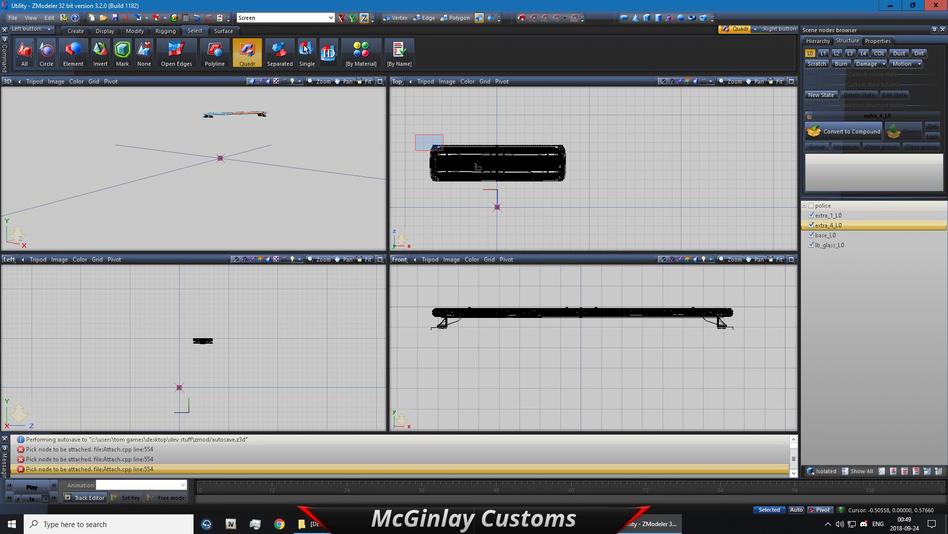
drag(415, 134, 637, 213)
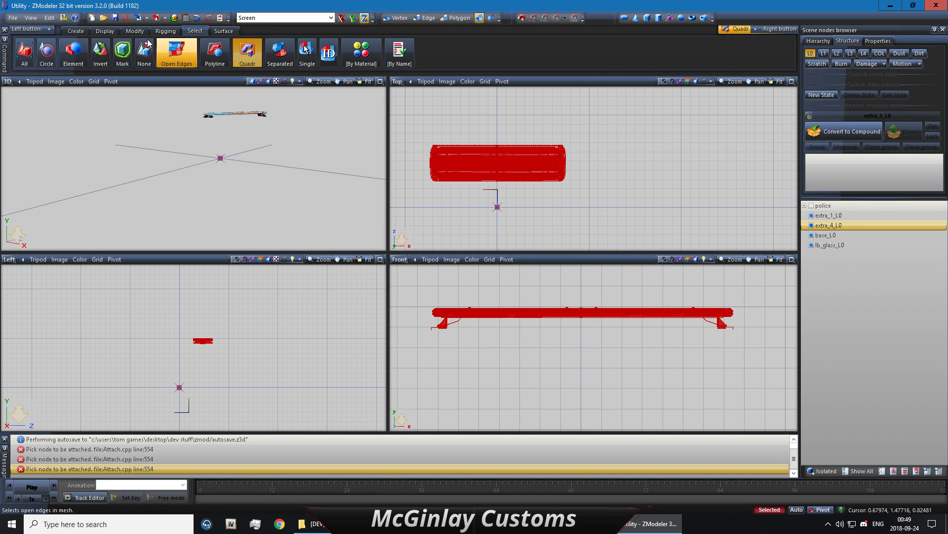
Center the local axes of the selected light bar parts to their objects
click(107, 32)
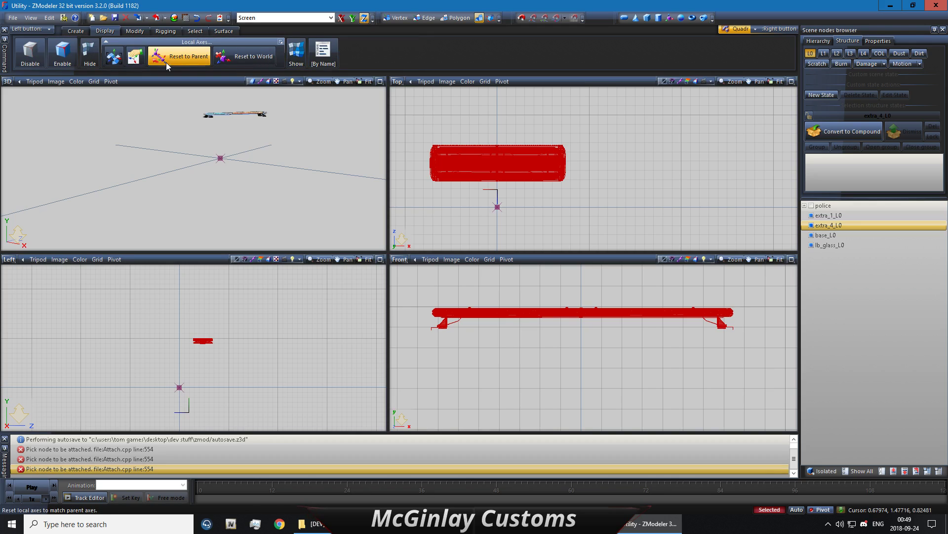
click(114, 57)
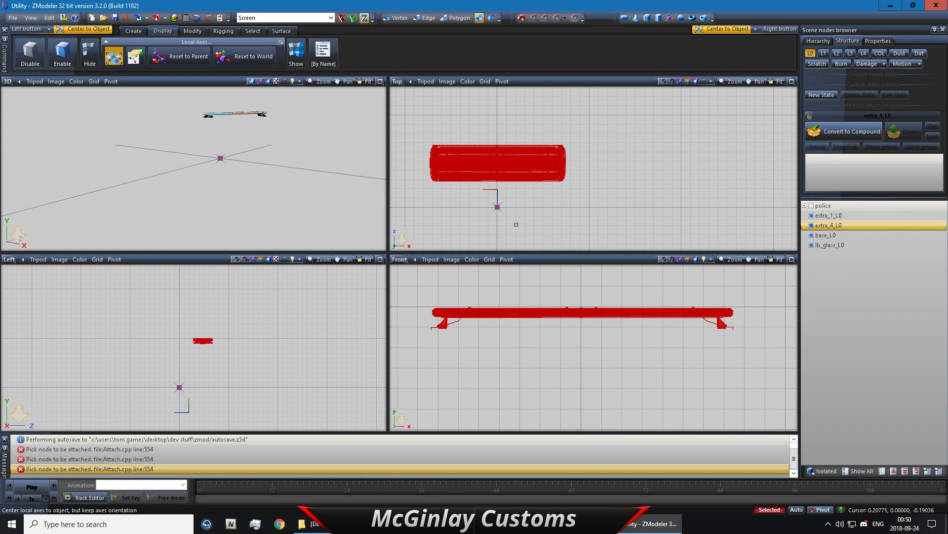
scroll(190, 413, up, 2)
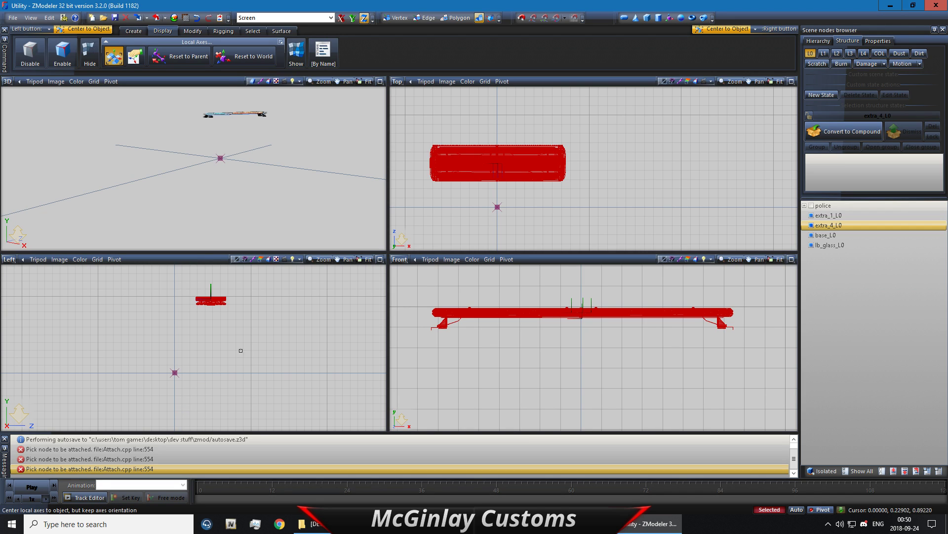
scroll(494, 163, up, 4)
click(492, 162)
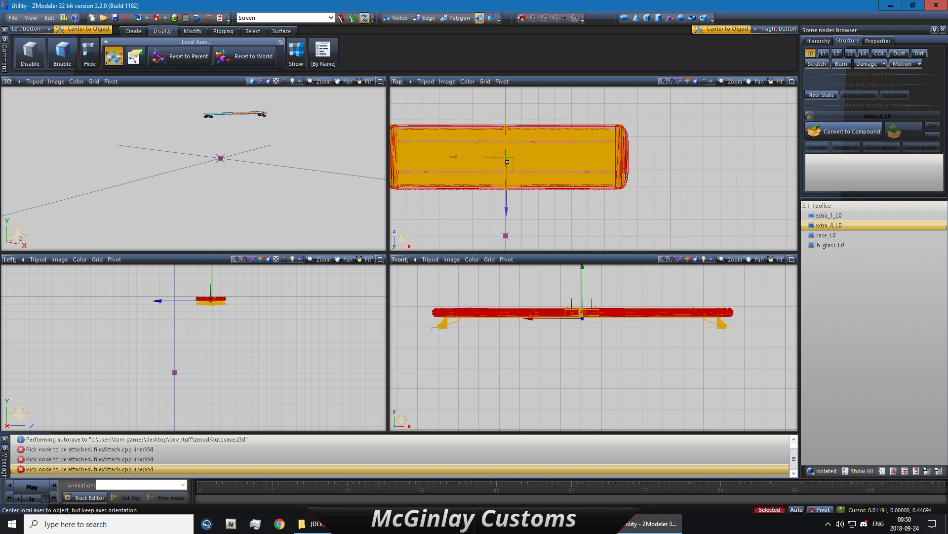
scroll(501, 150, down, 5)
click(546, 196)
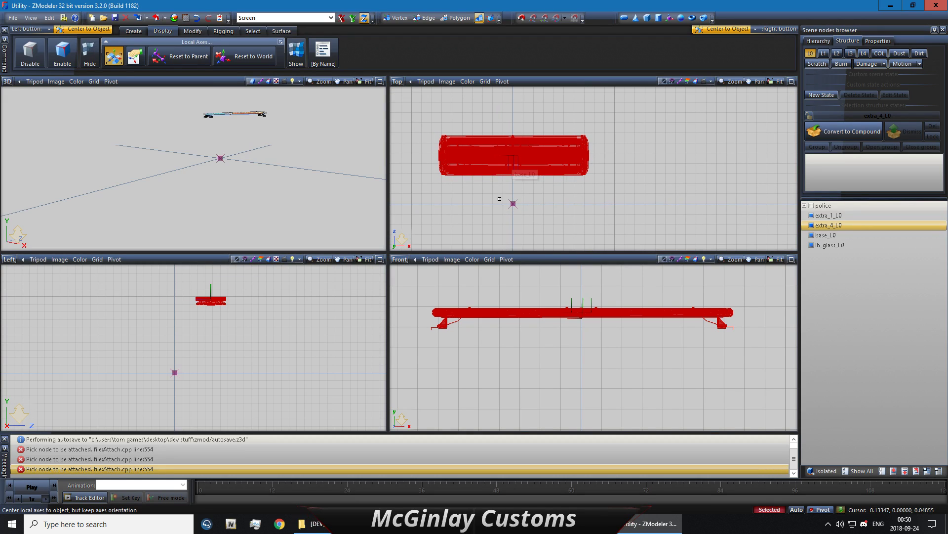
ctrl+click(828, 215)
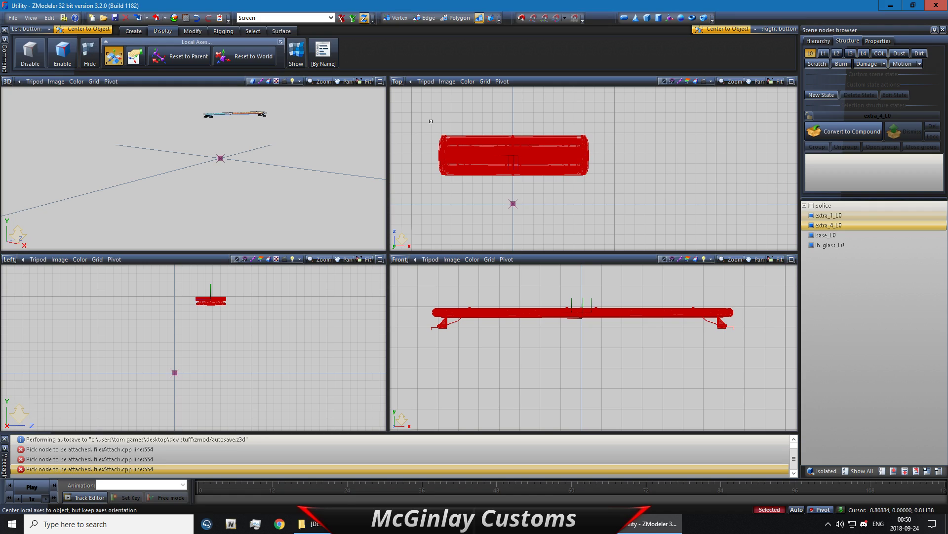
right_click(612, 192)
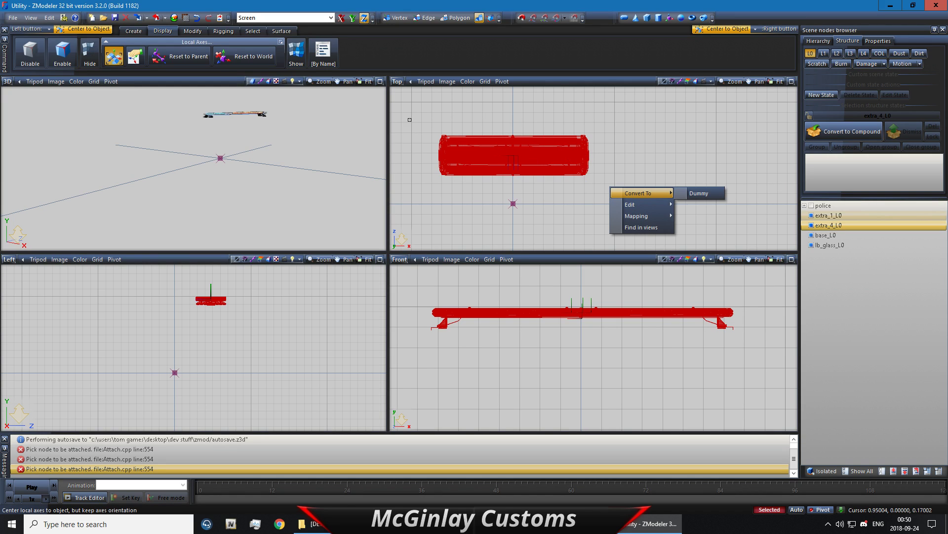
right_click(568, 165)
right_click(568, 164)
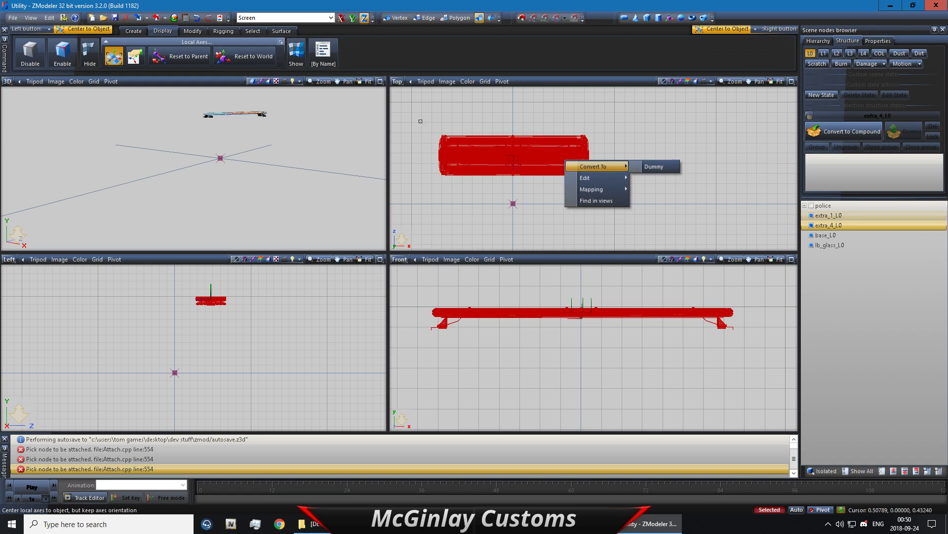
Create copies of the four selected light bar nodes with the Copy tool
click(137, 33)
click(133, 32)
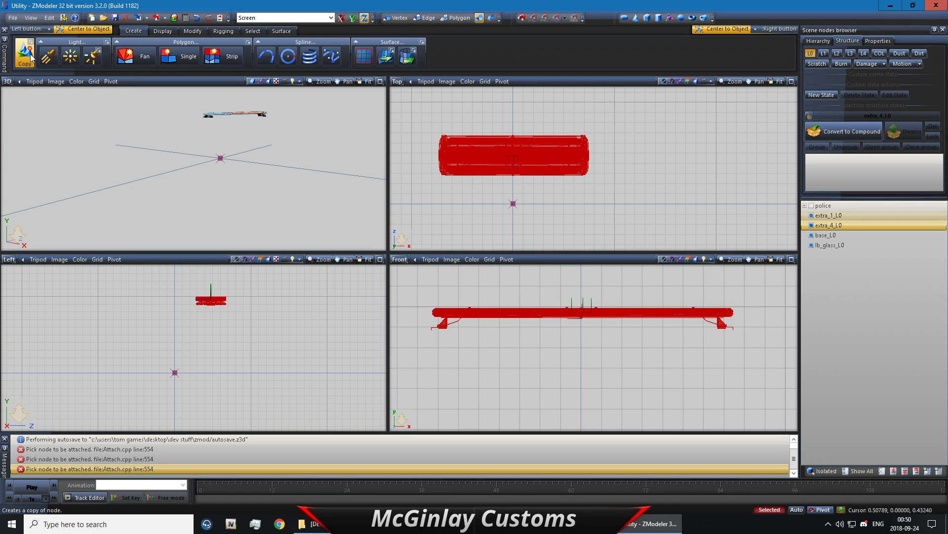
click(581, 207)
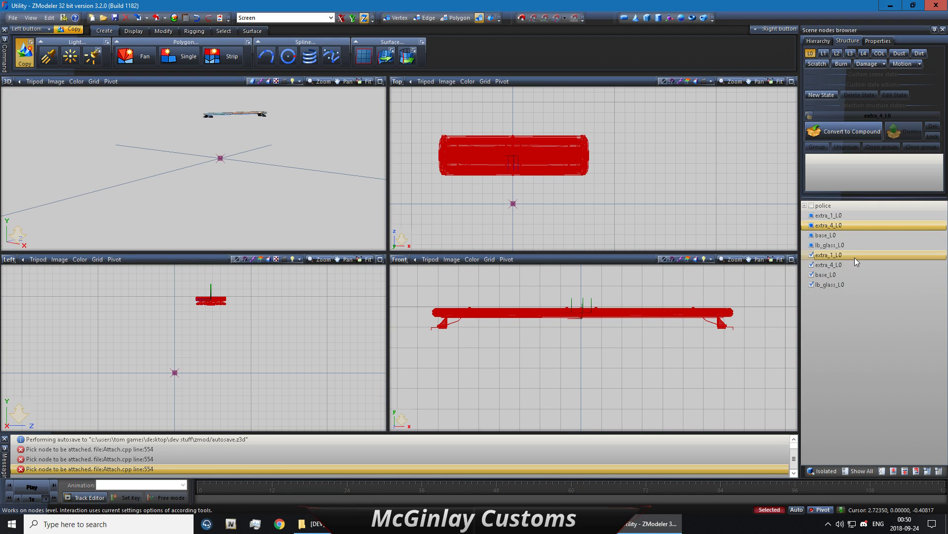
Select the four copied nodes, from extra_1_L0 to lb_glass_L0, and convert them to dummies
click(852, 285)
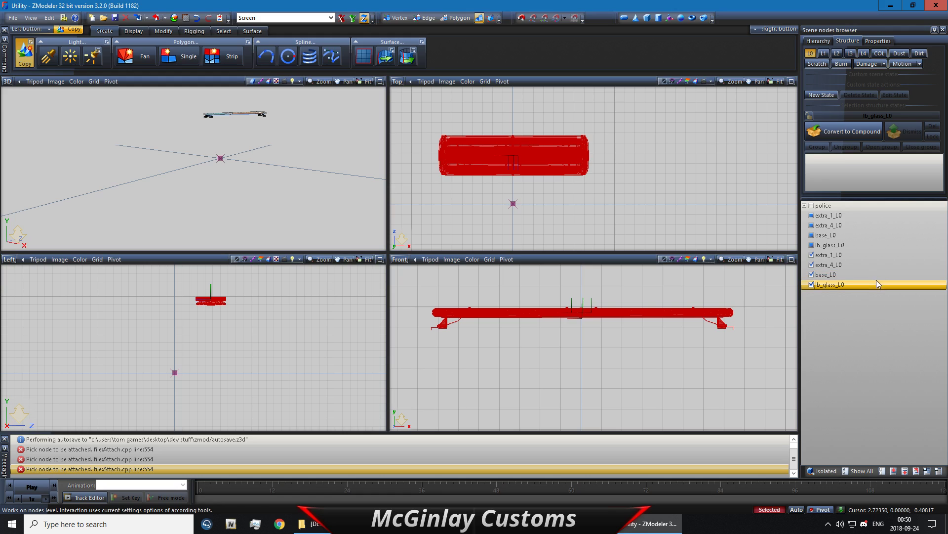
shift+click(867, 256)
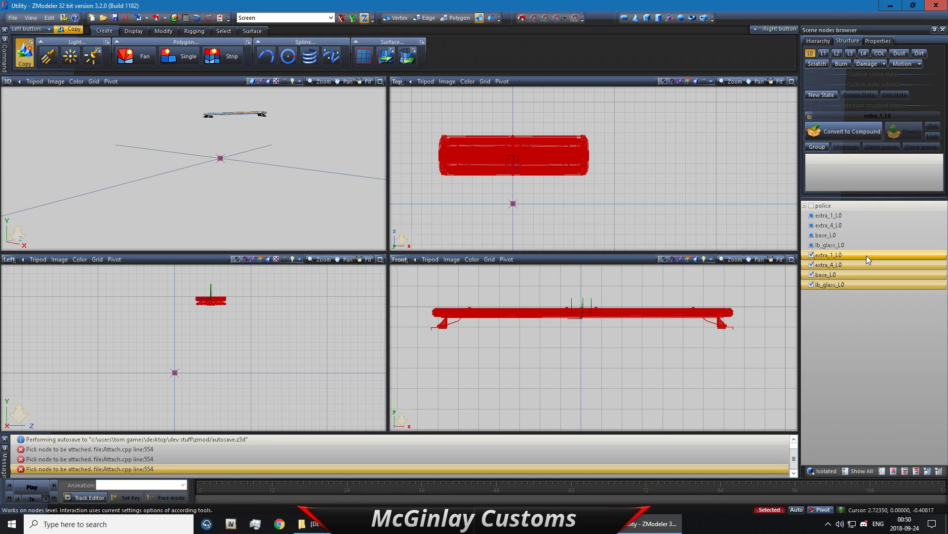
right_click(844, 269)
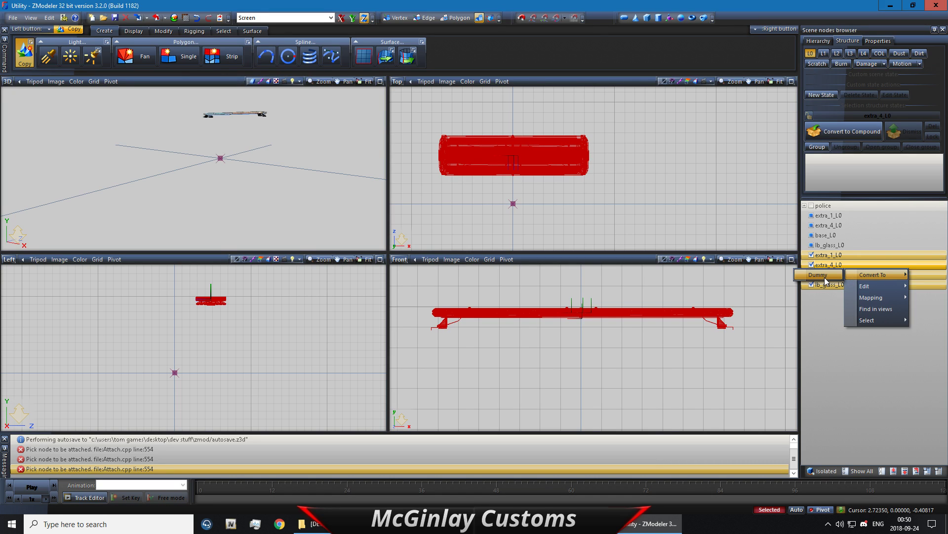
click(825, 279)
scroll(592, 307, up, 3)
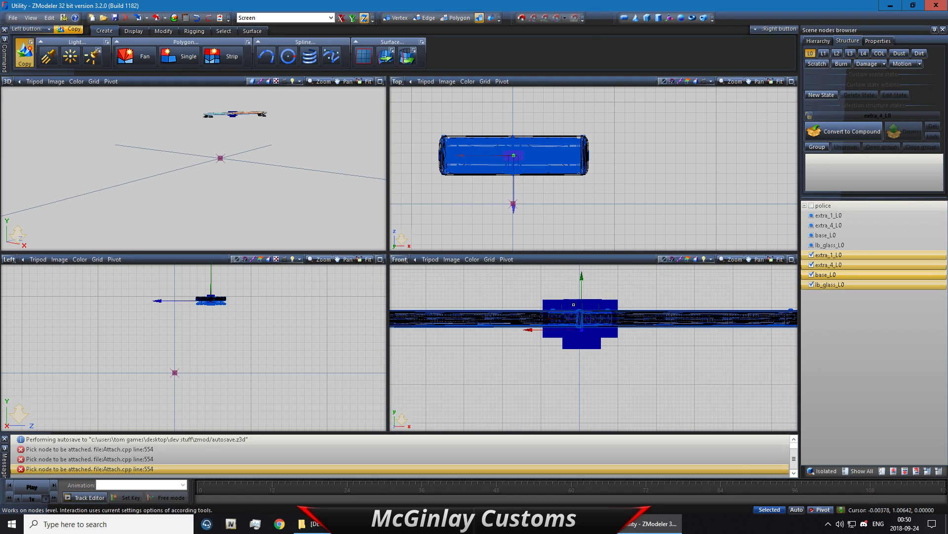
scroll(577, 242, down, 1)
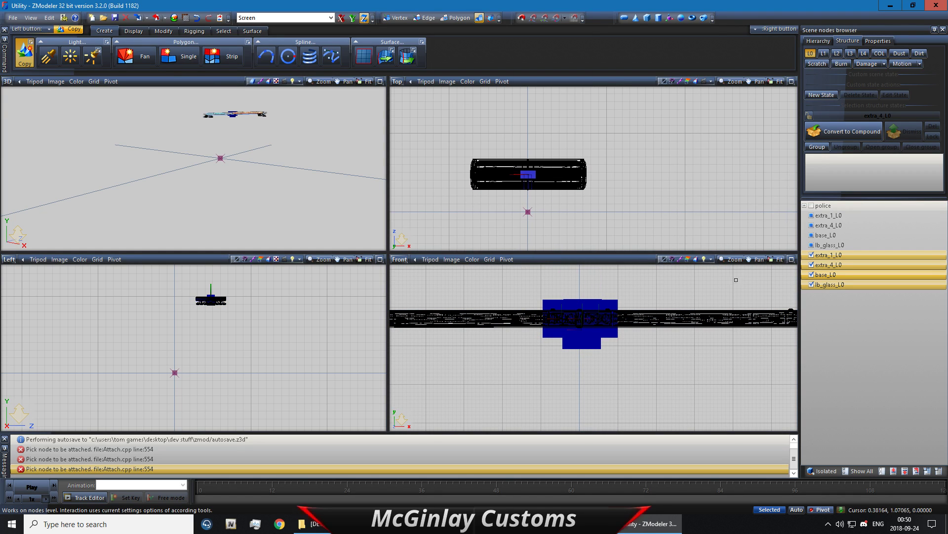
Parent each of the four light bar meshes to its matching dummy, from extra_1_L0 to lb_glass_L0
click(856, 257)
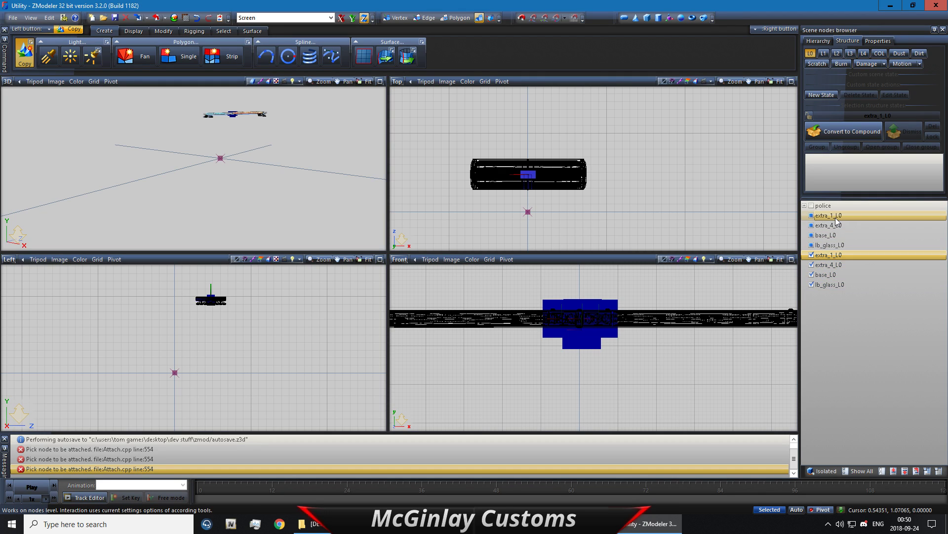
drag(834, 217, 837, 254)
drag(832, 216, 849, 254)
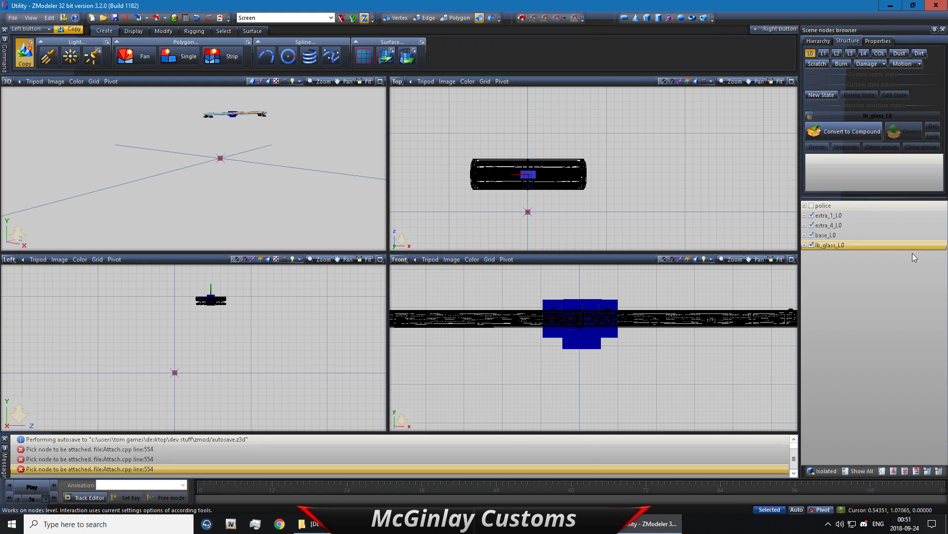
Rename the base_L0 dummy as extra_1 and the lb_glass_L0 dummy as siren_glass1
double_click(891, 238)
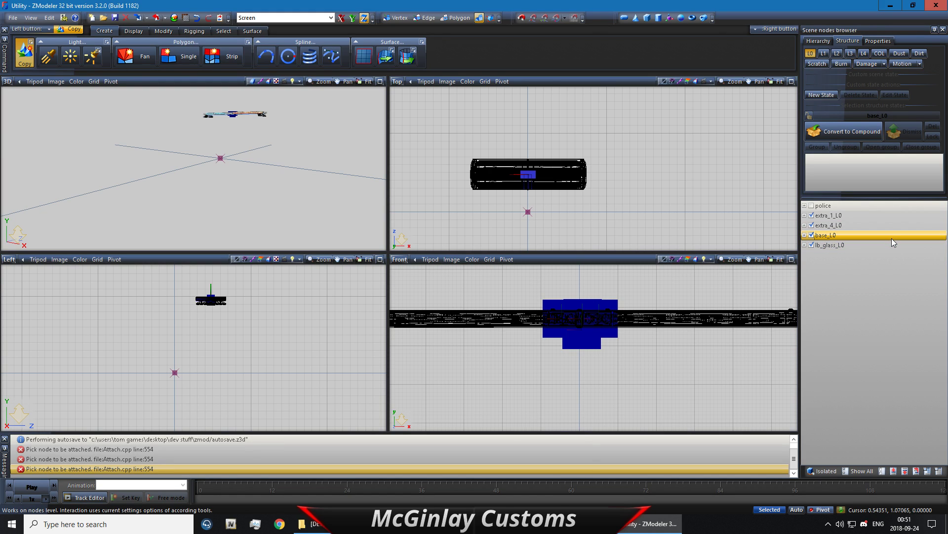
text(extra_1)
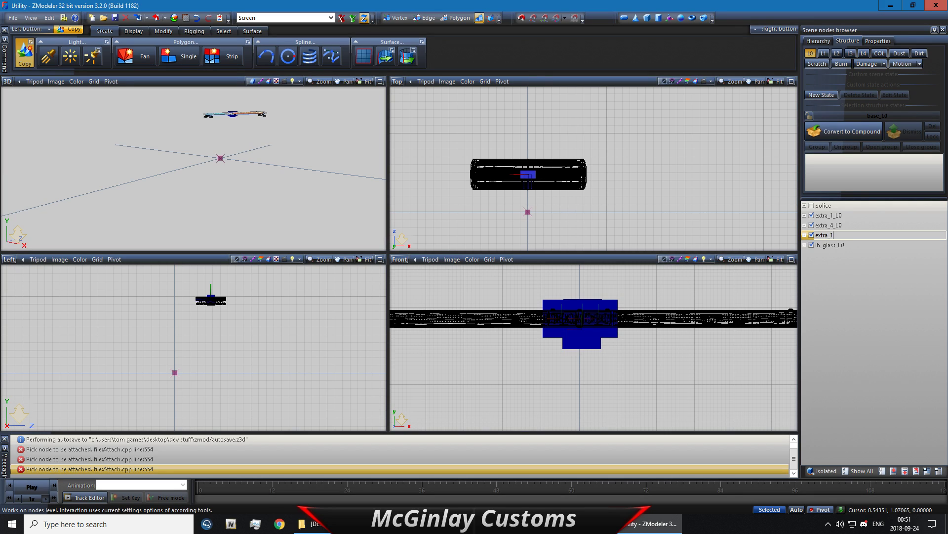
key(Return)
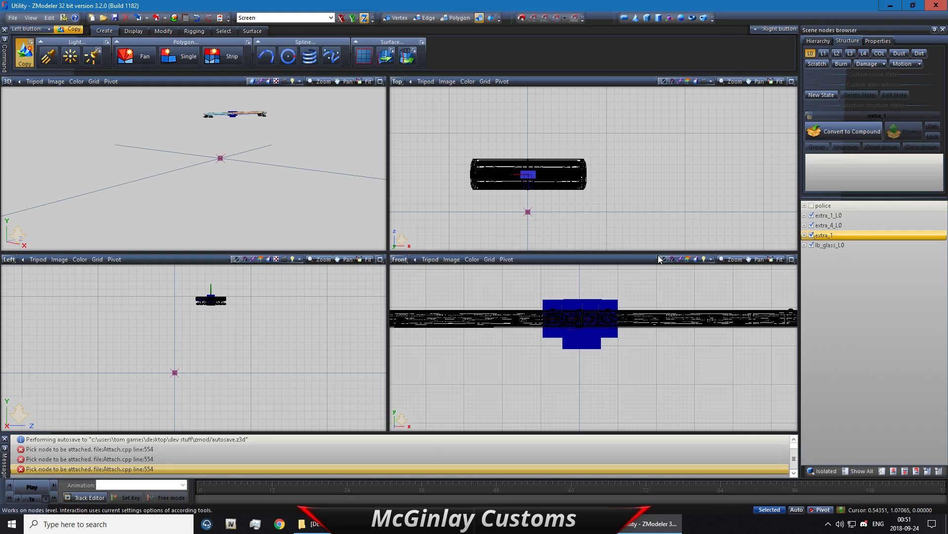
double_click(861, 245)
drag(861, 245, 692, 209)
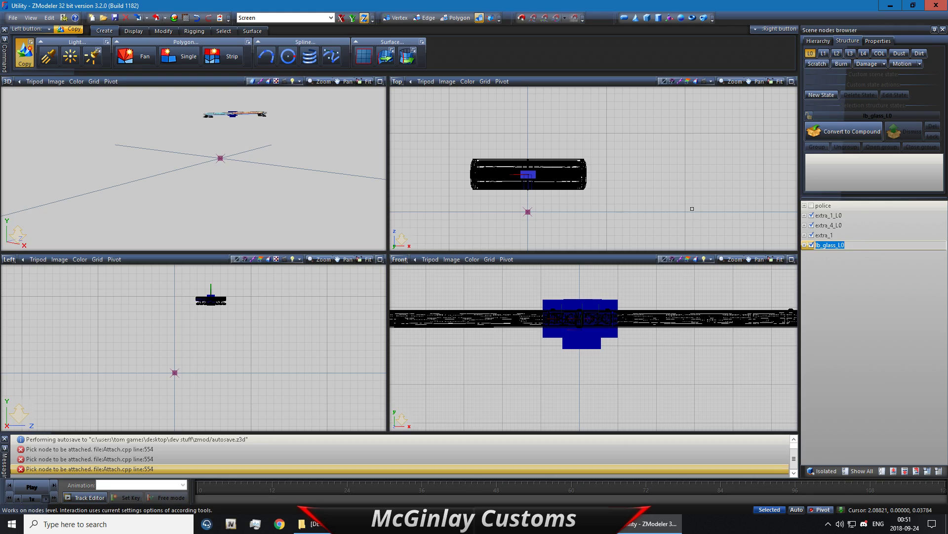
text(siren_glass1)
key(Return)
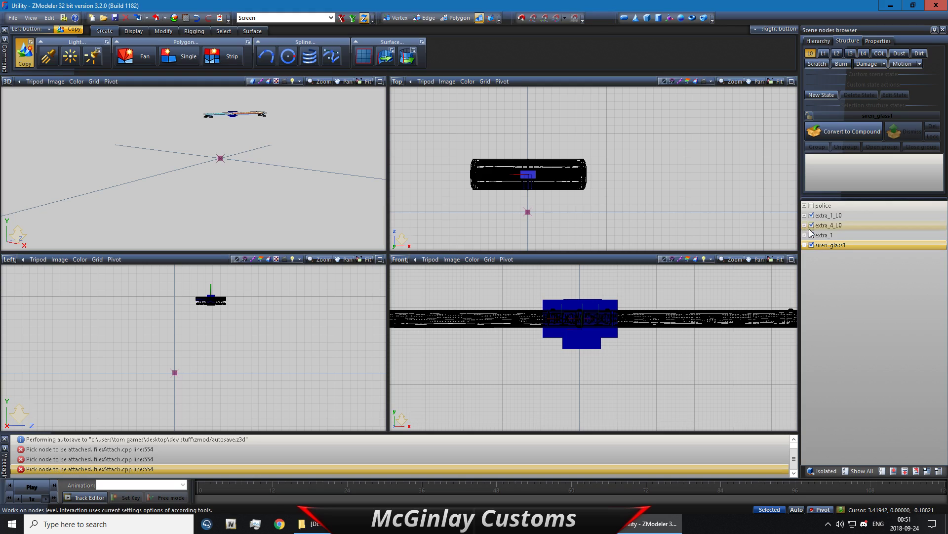
Hide the extra_1 and siren_glass1 dummies and expand the extra_1_L0 and extra_4_L0 dummies to reveal their child meshes
click(829, 215)
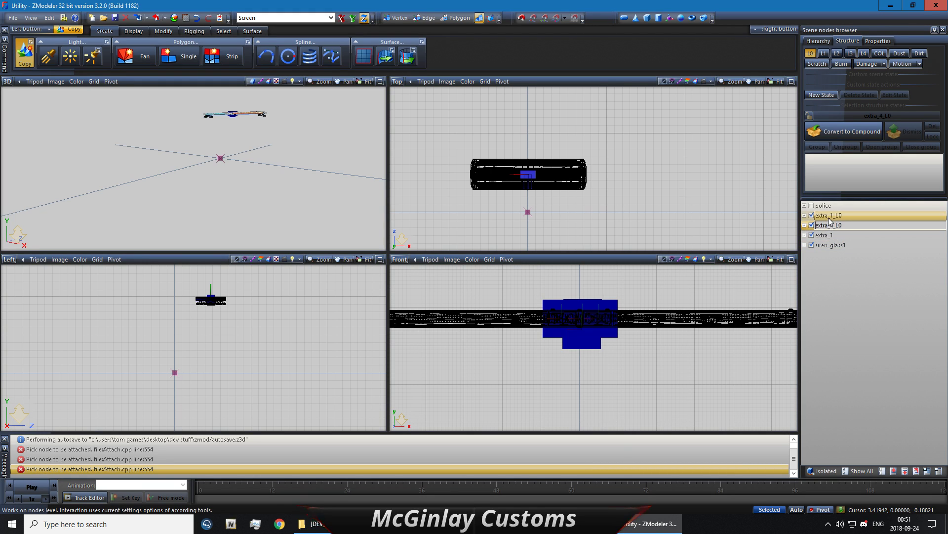
click(831, 227)
click(812, 235)
click(812, 245)
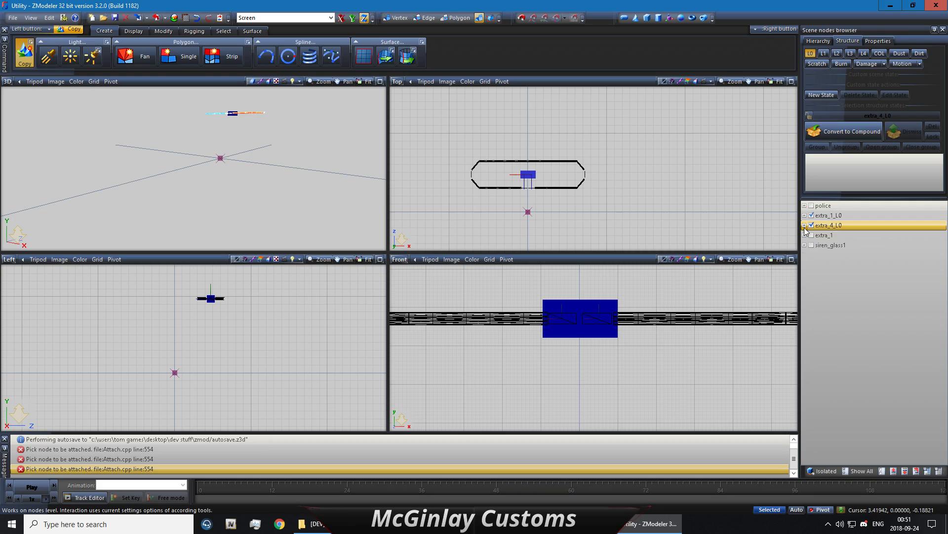
click(804, 226)
click(804, 216)
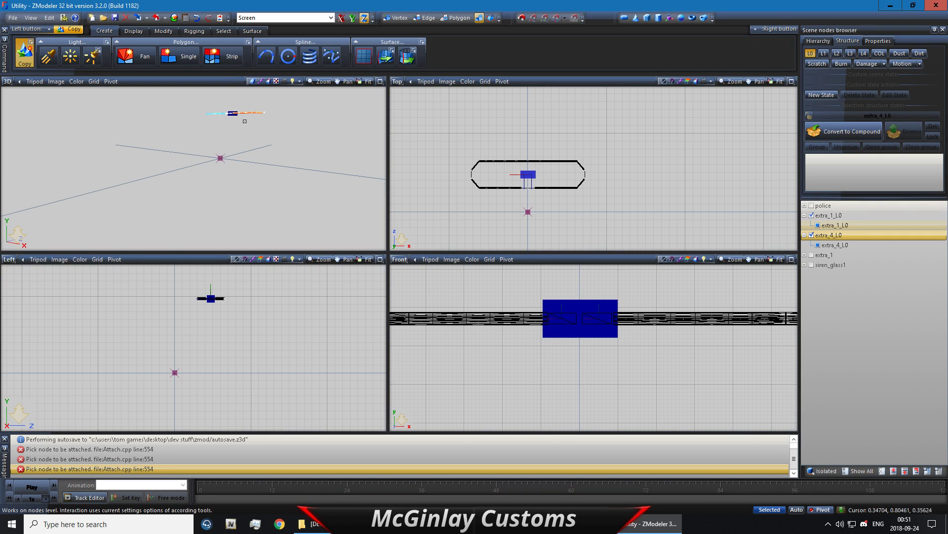
middle_drag(239, 116, 263, 193)
scroll(295, 162, up, 5)
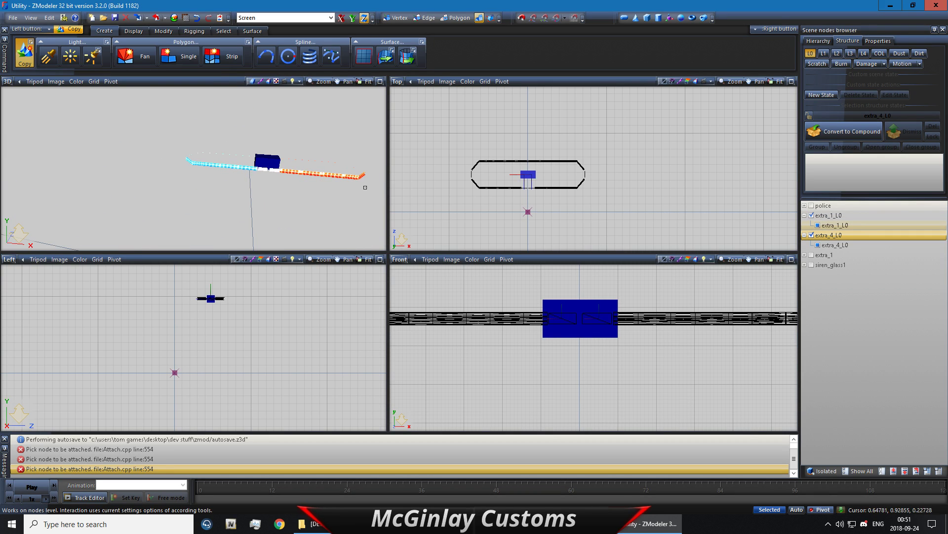
middle_drag(364, 186, 303, 192)
scroll(304, 192, up, 1)
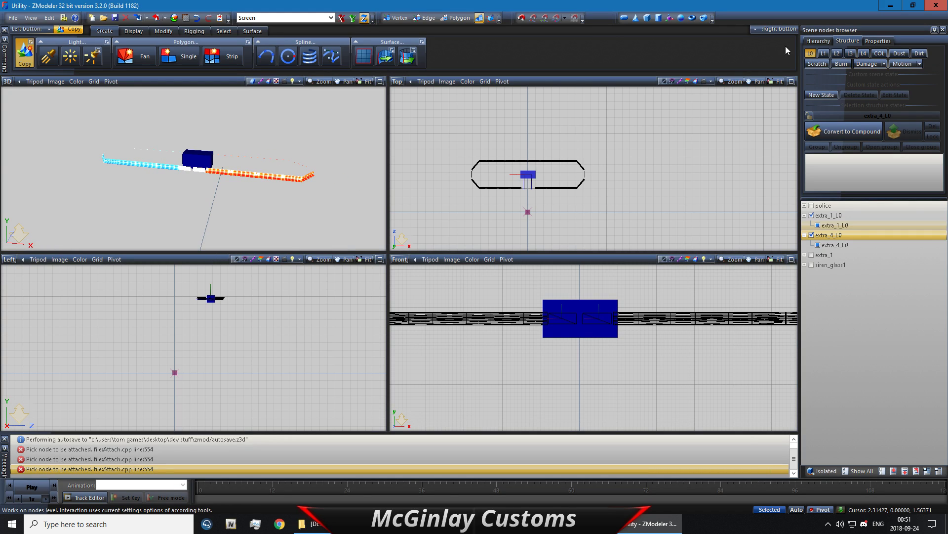
Consult Siren_Colors_Guide.png in Photos for the colour and direction of each siren number, and return to ZModeler
click(888, 4)
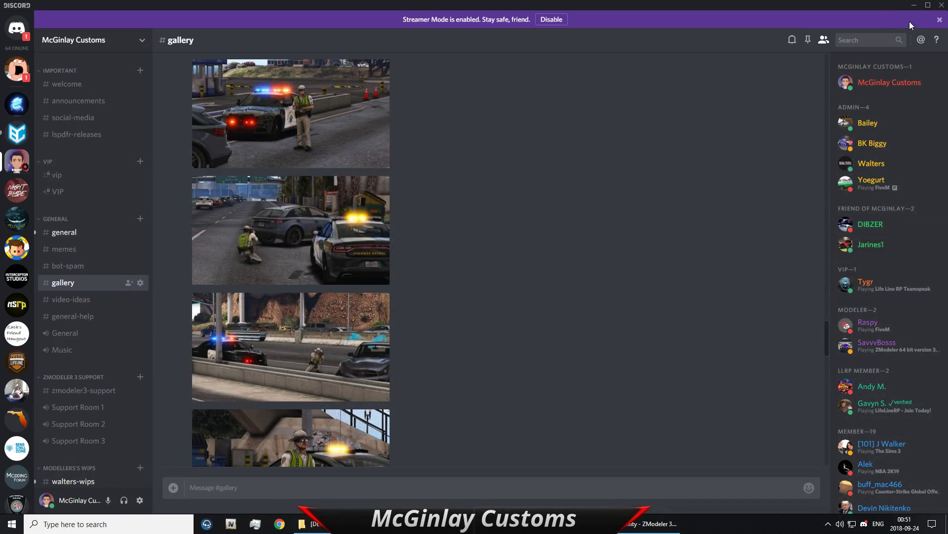
click(933, 7)
click(932, 7)
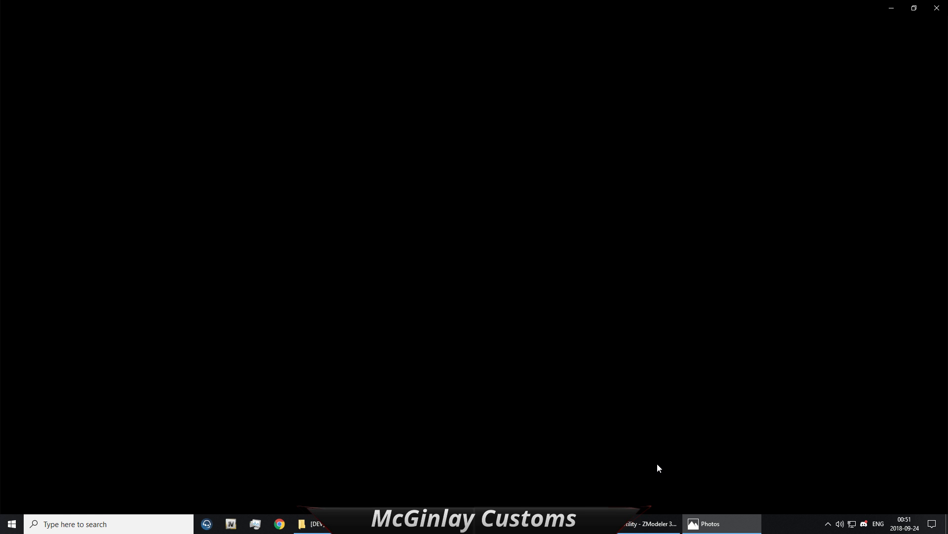
mouse_move(653, 521)
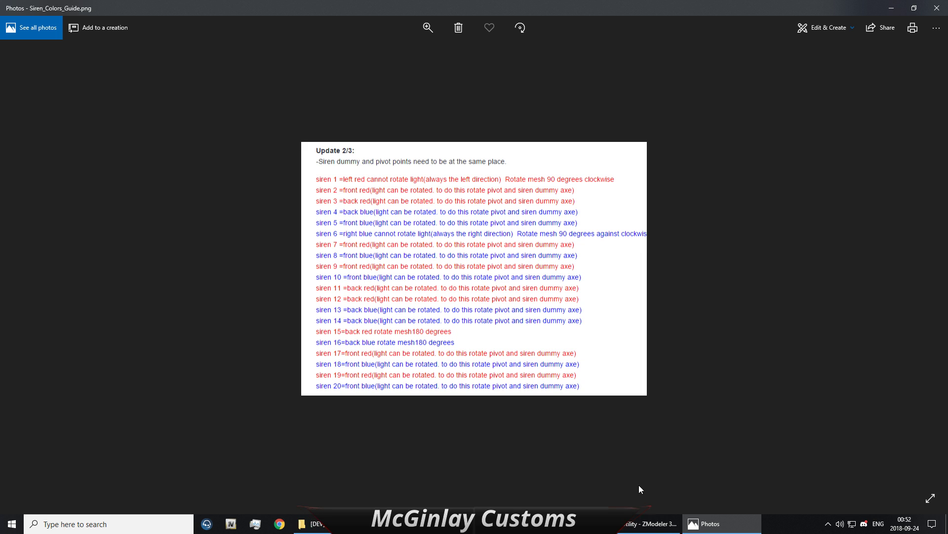
click(650, 523)
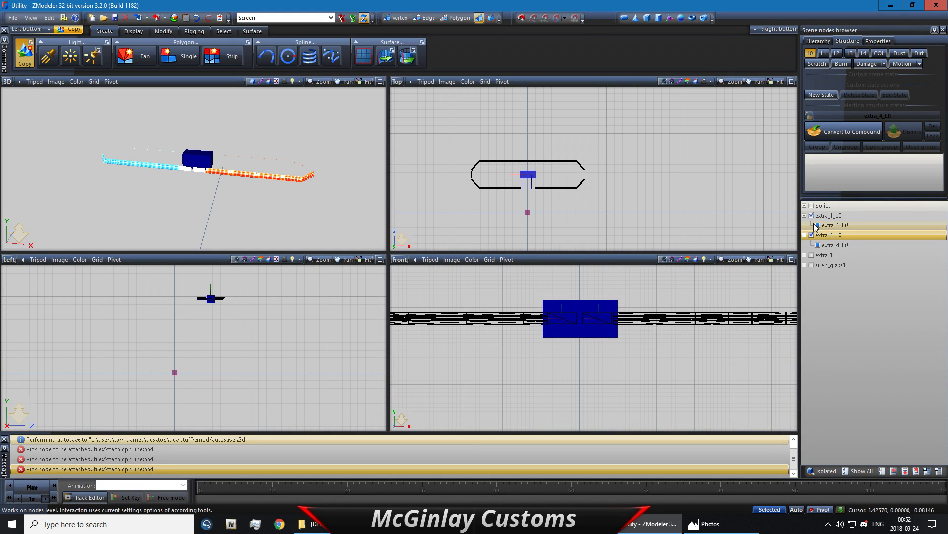
click(495, 316)
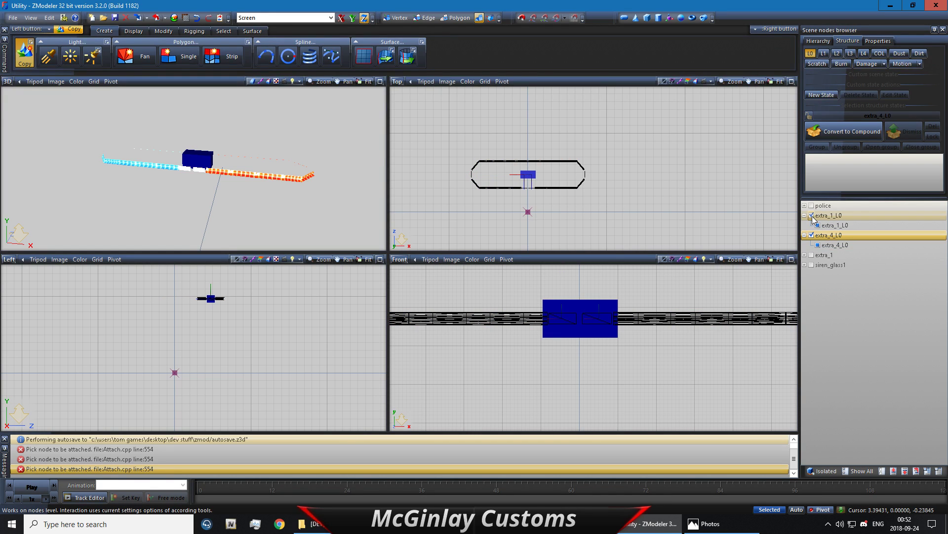
click(709, 516)
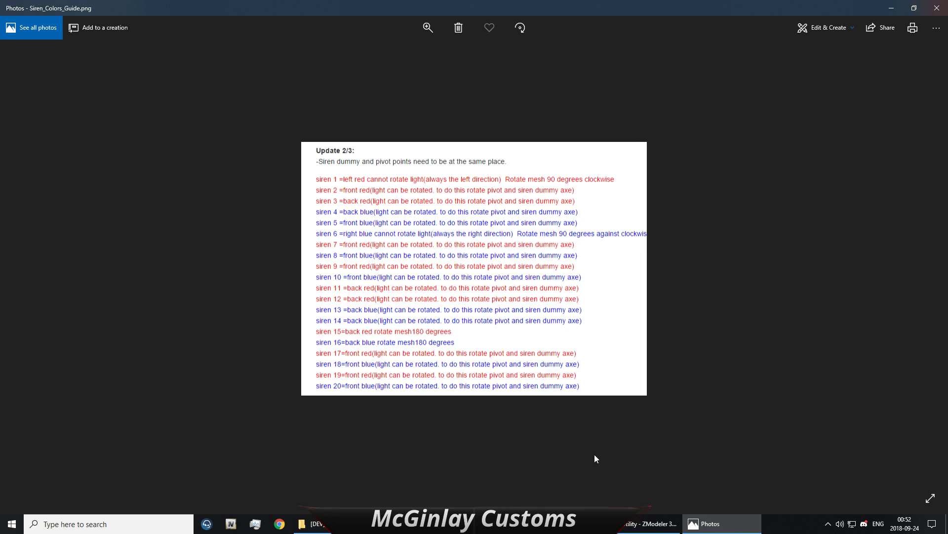
click(650, 524)
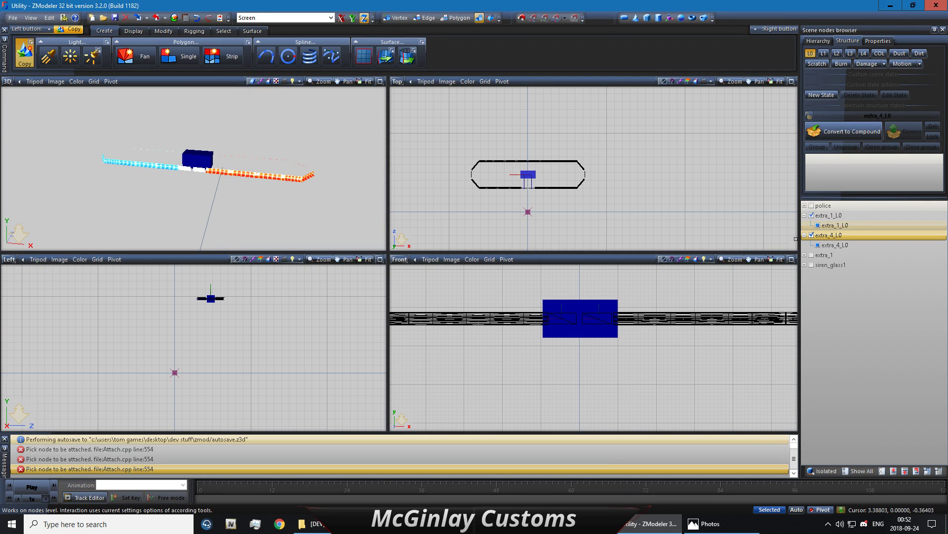
Rename the extra_4_L0 dummy as siren7, checking the number against the siren colours guide
click(811, 235)
click(812, 235)
click(821, 235)
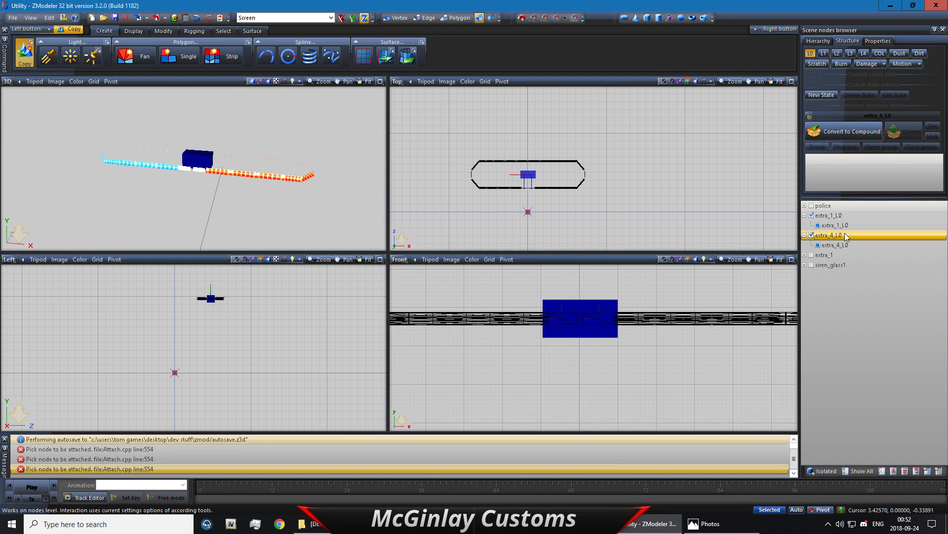
text(siren)
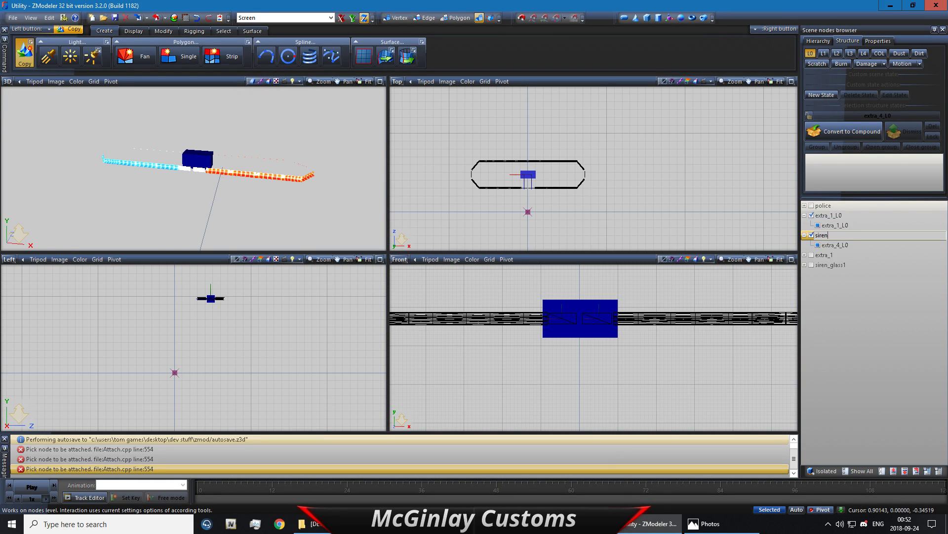
text(7)
key(alt+Tab)
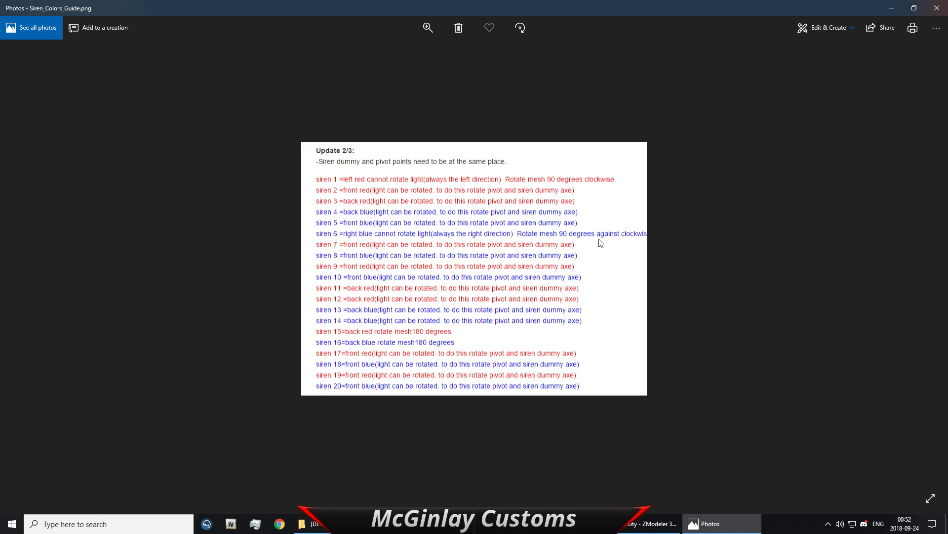
key(alt+Tab)
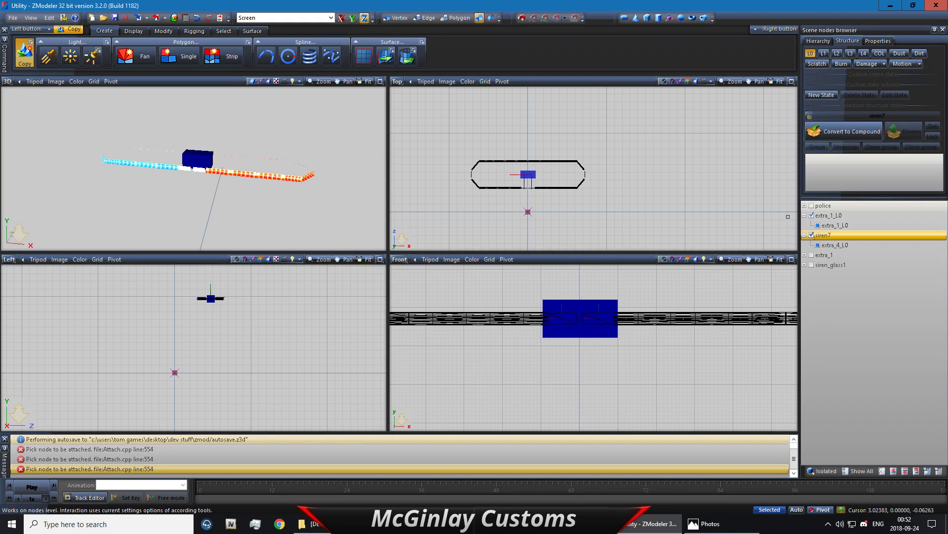
Rename the extra_1_L0 dummy as siren8
click(812, 215)
click(812, 215)
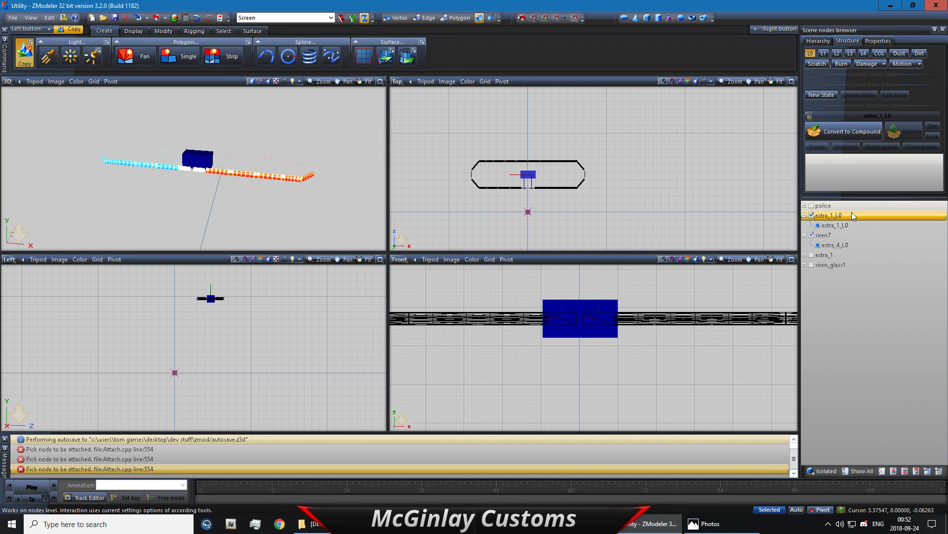
click(834, 215)
click(835, 215)
text(siren)
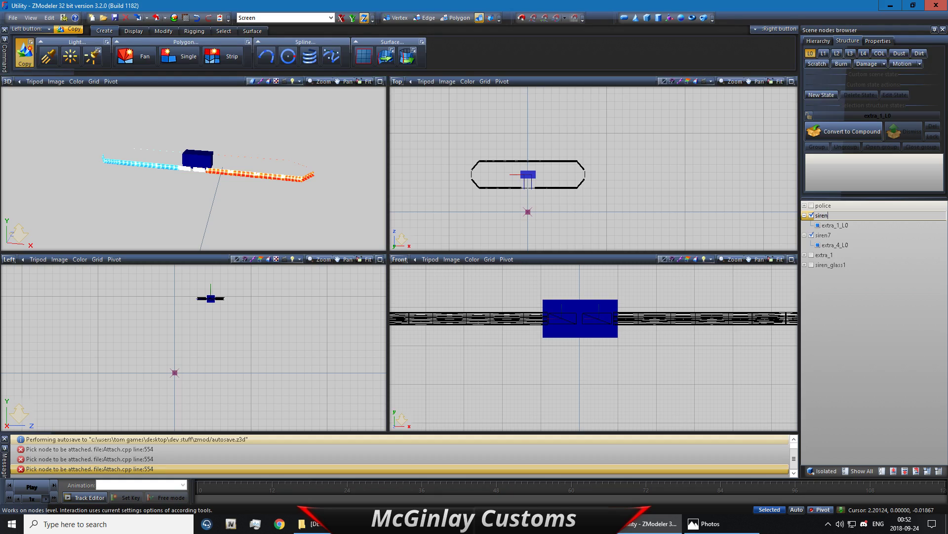
text(8)
key(Return)
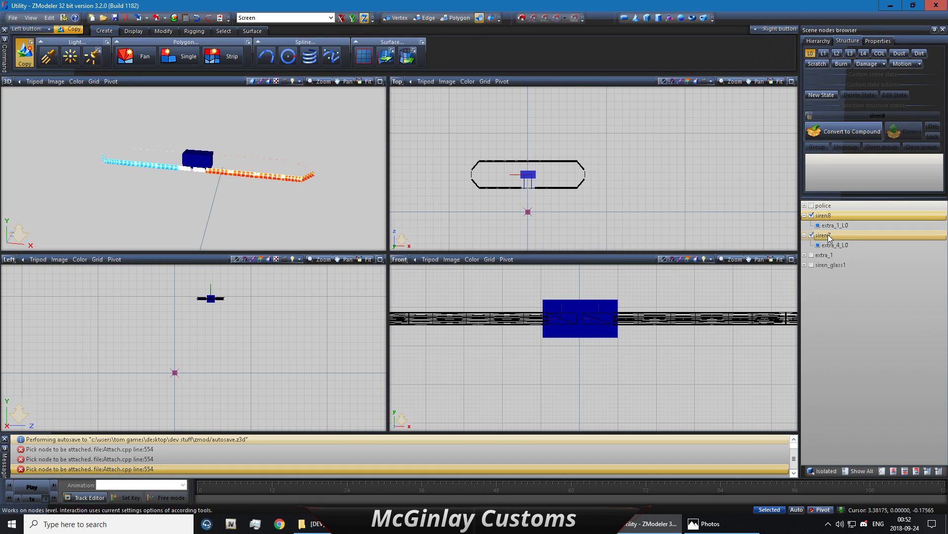
click(805, 235)
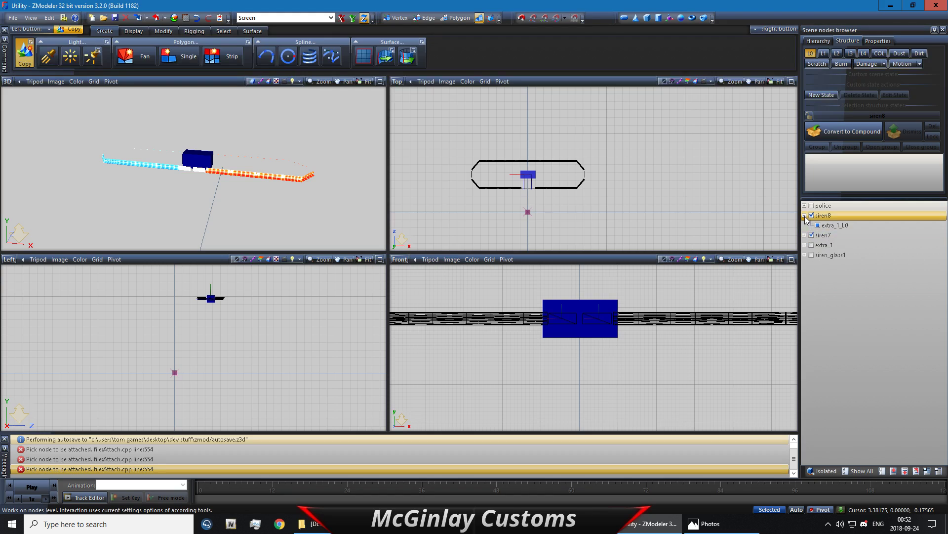
click(805, 216)
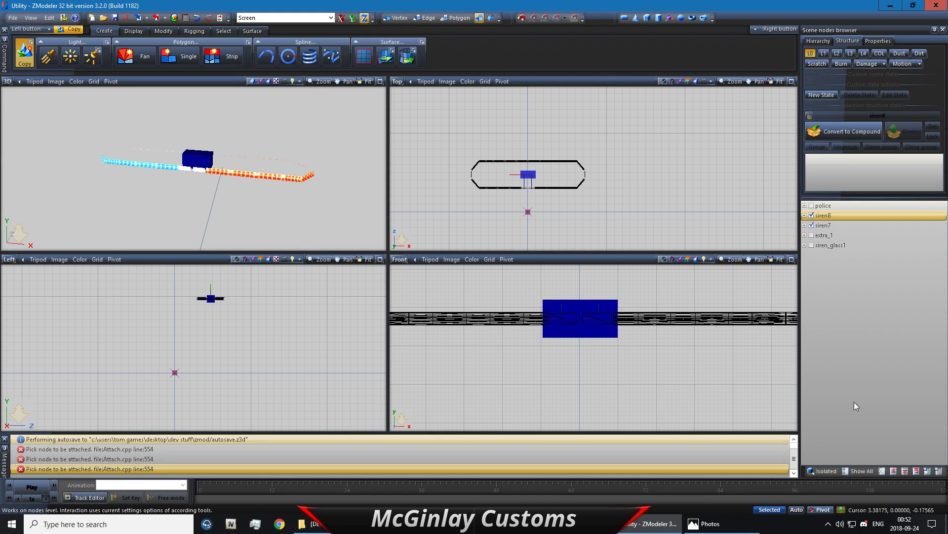
click(805, 225)
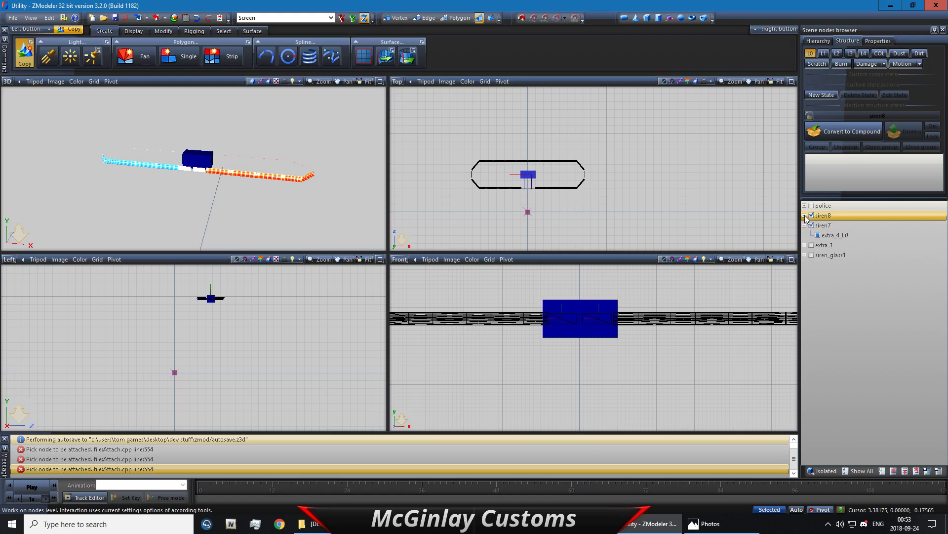
click(804, 215)
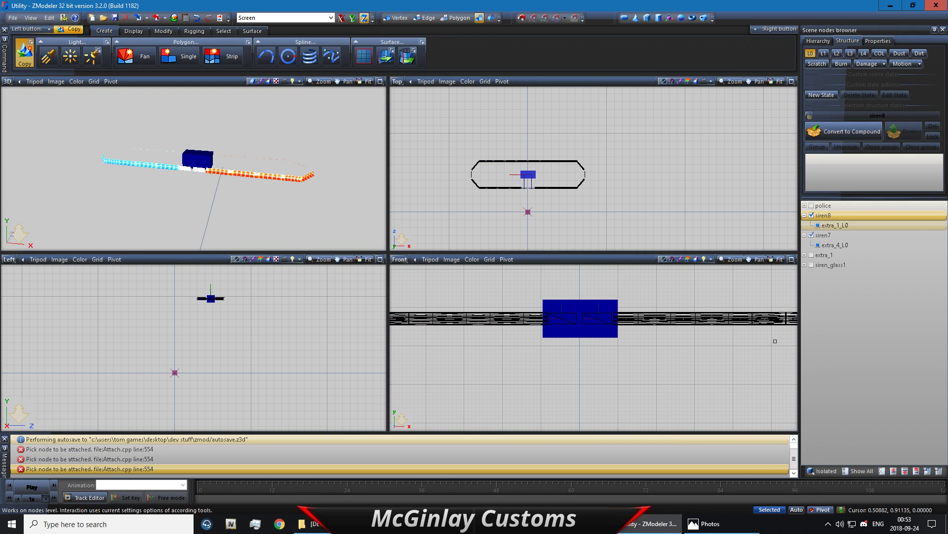
Try to select the two siren meshes in the top view with the Quadr selection tool
click(224, 31)
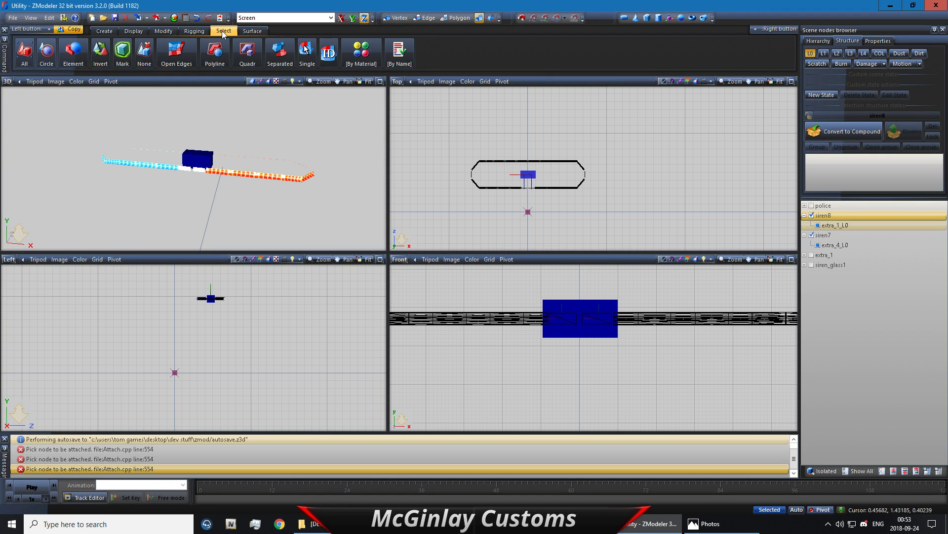
click(248, 54)
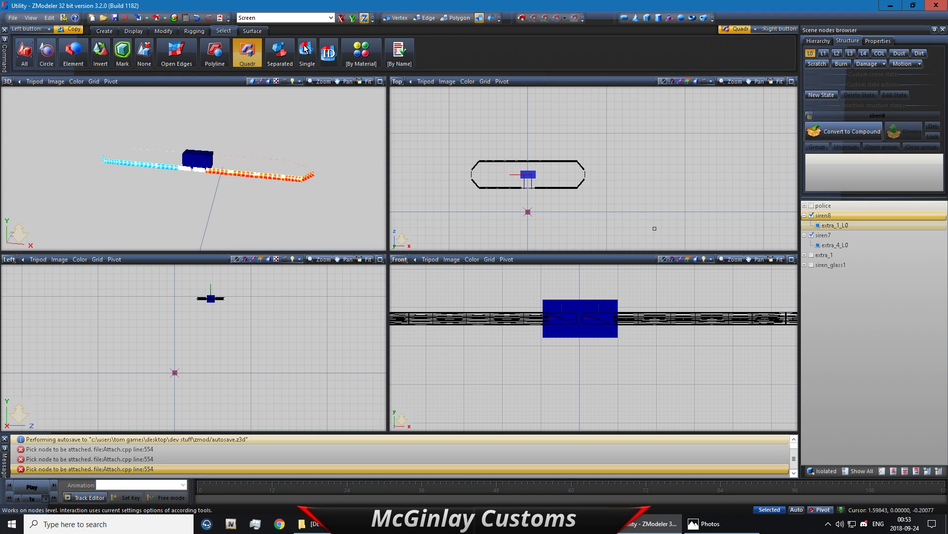
drag(450, 137, 595, 207)
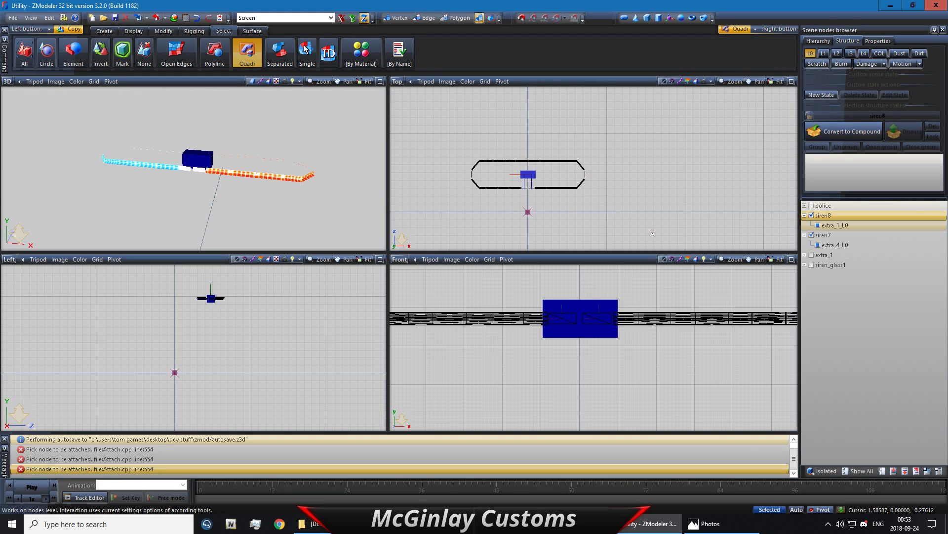
Enable the extra_4_L0 and extra_1_L0 child meshes and hide their parent dummies siren7 and siren8
click(818, 245)
click(818, 225)
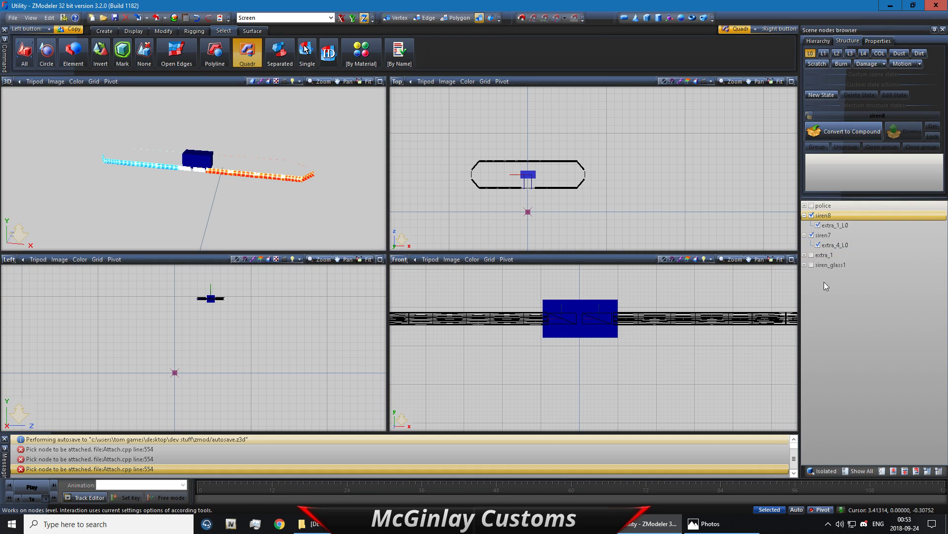
click(811, 235)
click(812, 216)
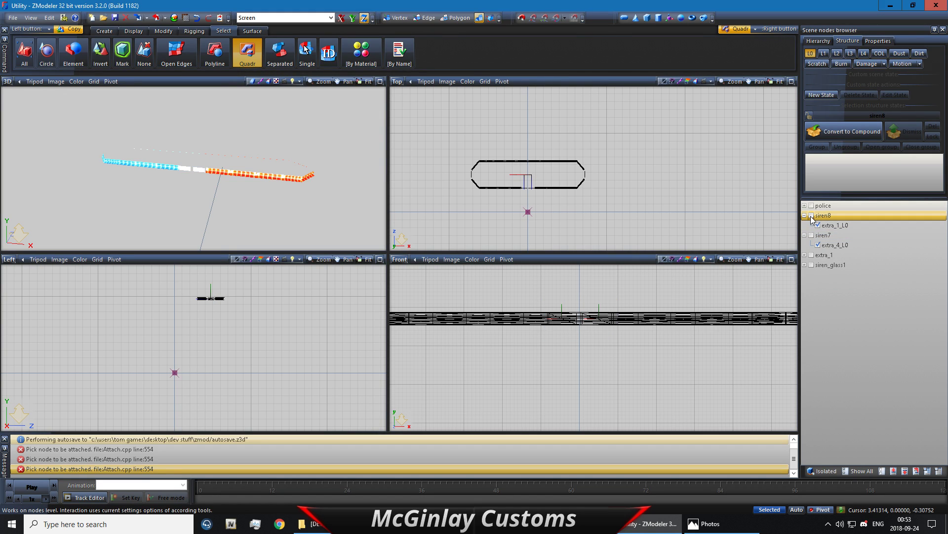
Select both siren meshes in the top view, and try resetting their local axes to the parent with pivot mode toggled
drag(455, 141, 640, 203)
click(134, 30)
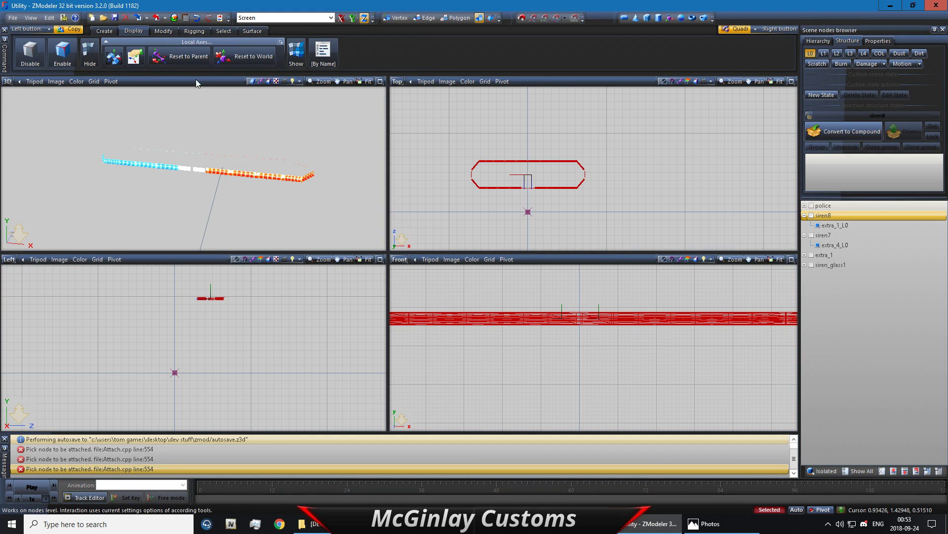
click(203, 58)
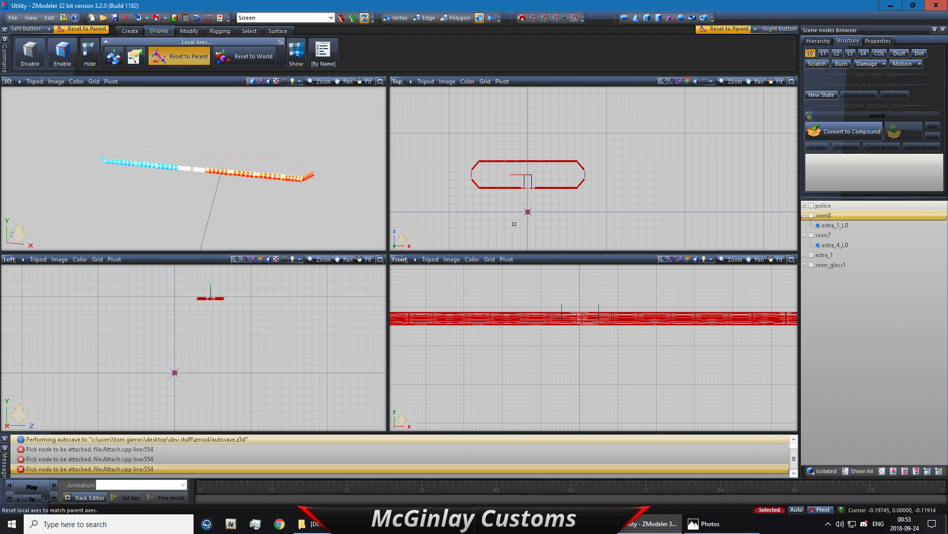
click(817, 509)
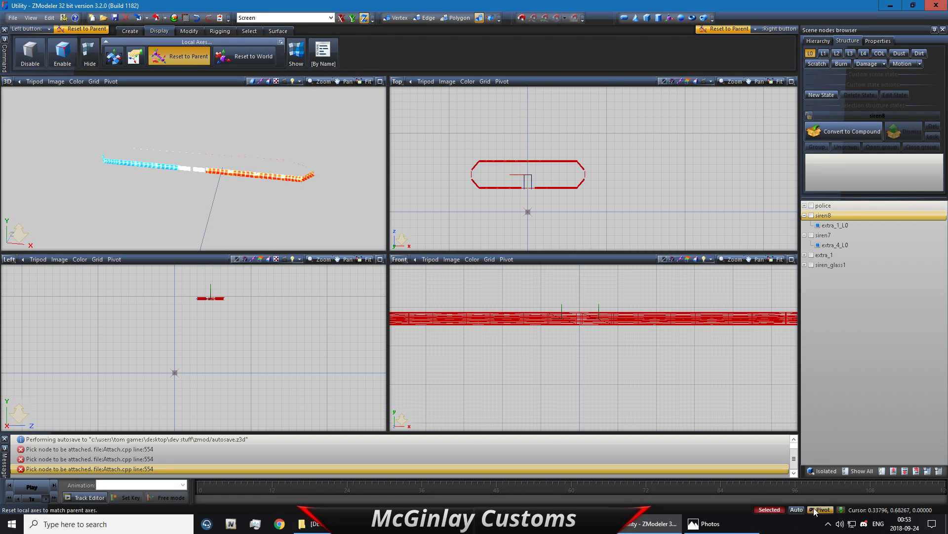
Set the scale of the two selected siren meshes to 0.5 on X, Y and Z and apply it
click(877, 41)
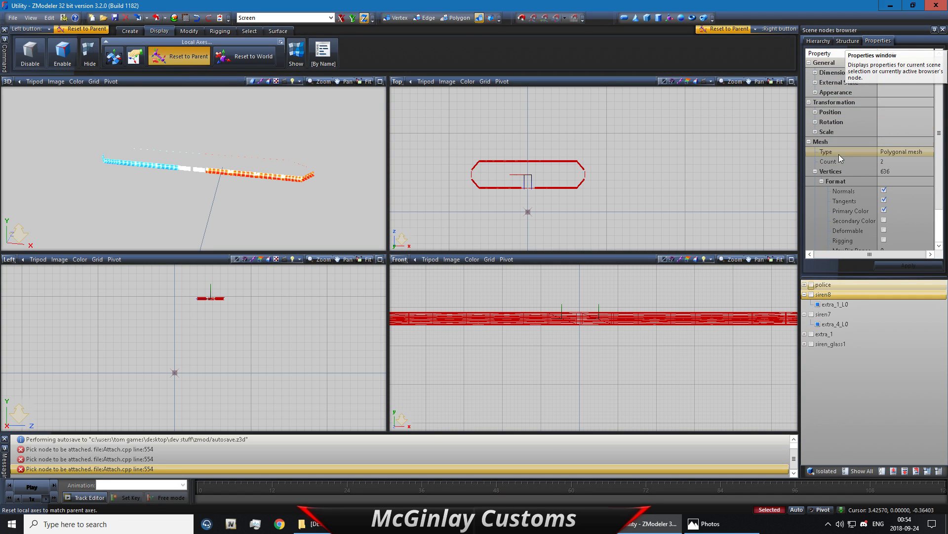
click(816, 132)
click(912, 142)
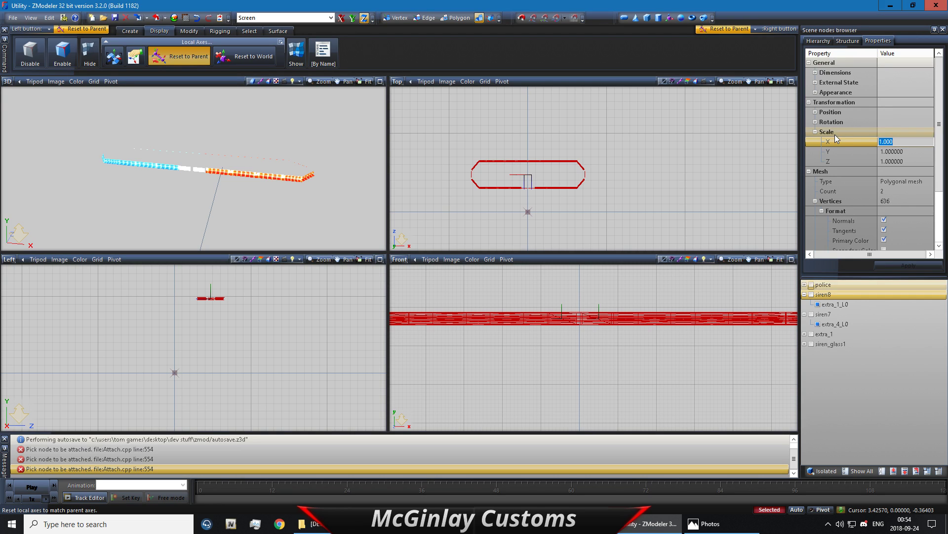
text(0.5)
click(906, 152)
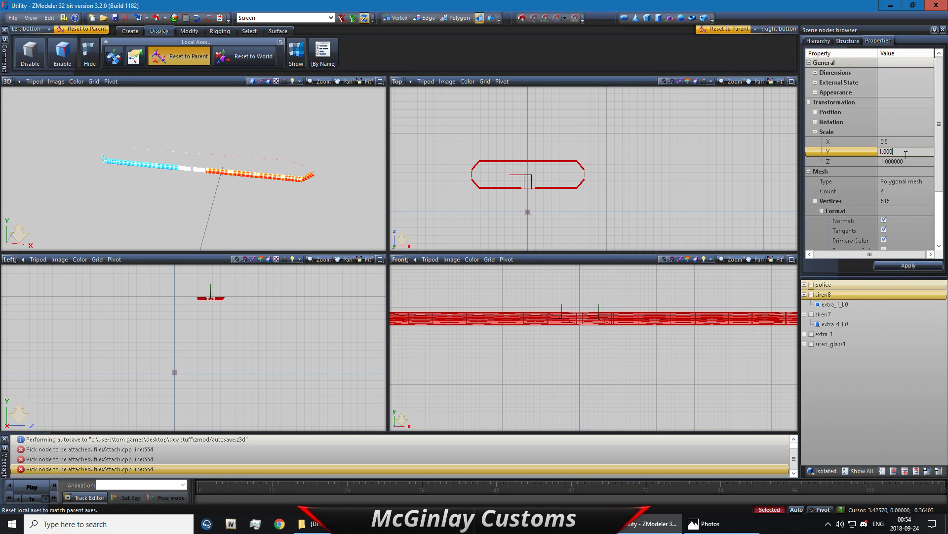
drag(906, 153, 820, 156)
text(0.5)
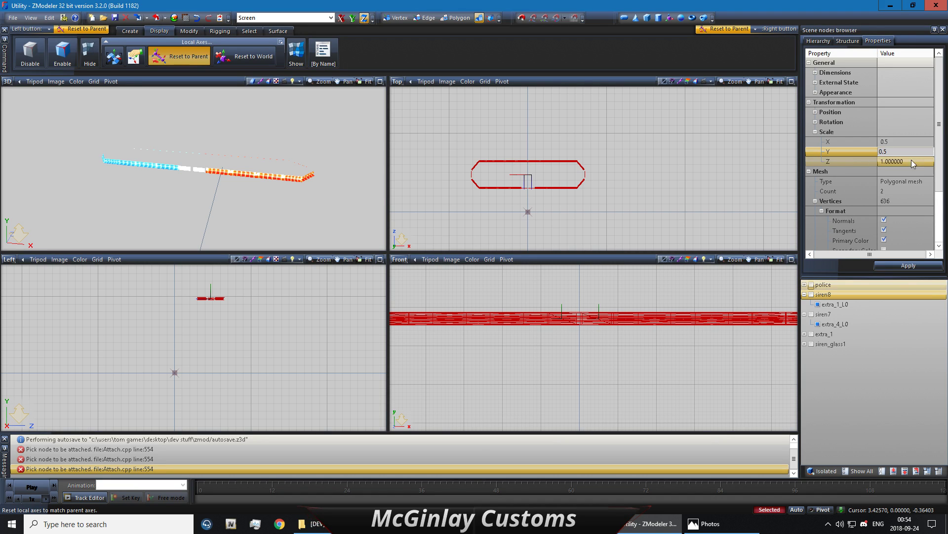
key(Tab)
text(0)
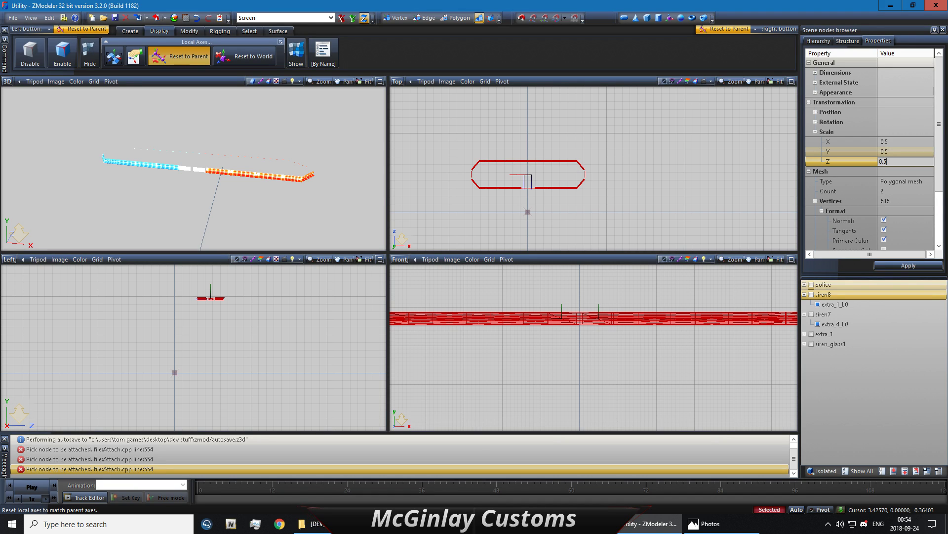
text(.5)
click(906, 171)
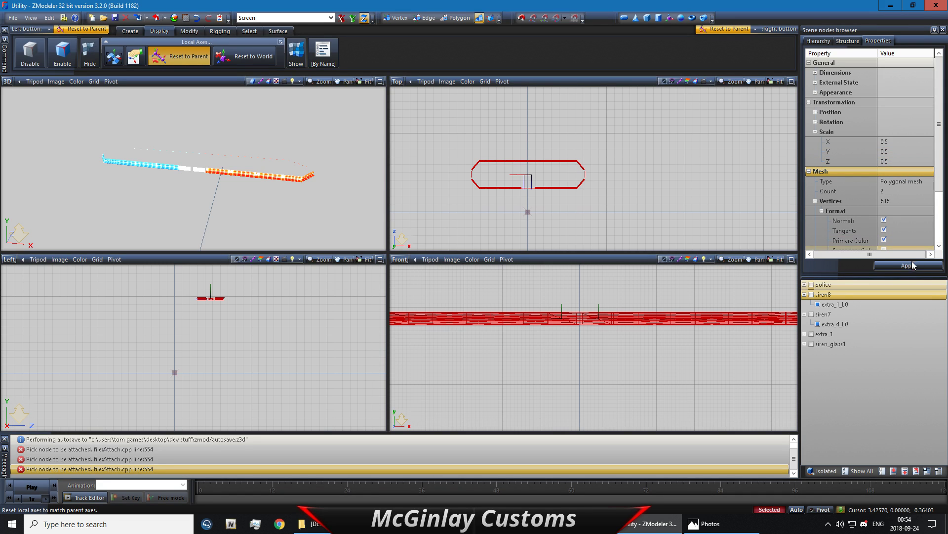
click(907, 266)
Deselect the two siren meshes with the Quadr selection tool and collapse the siren8 and siren7 nodes
scroll(511, 178, up, 5)
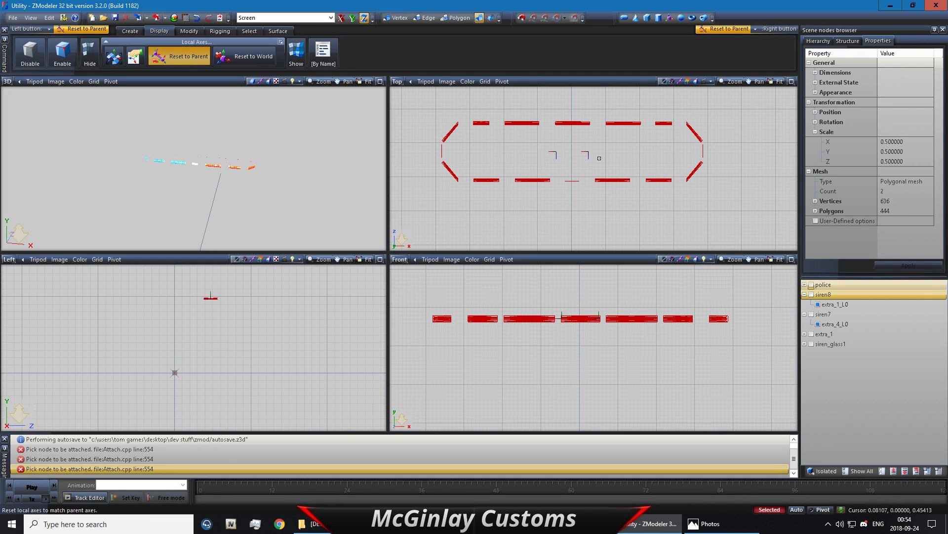
scroll(610, 160, down, 3)
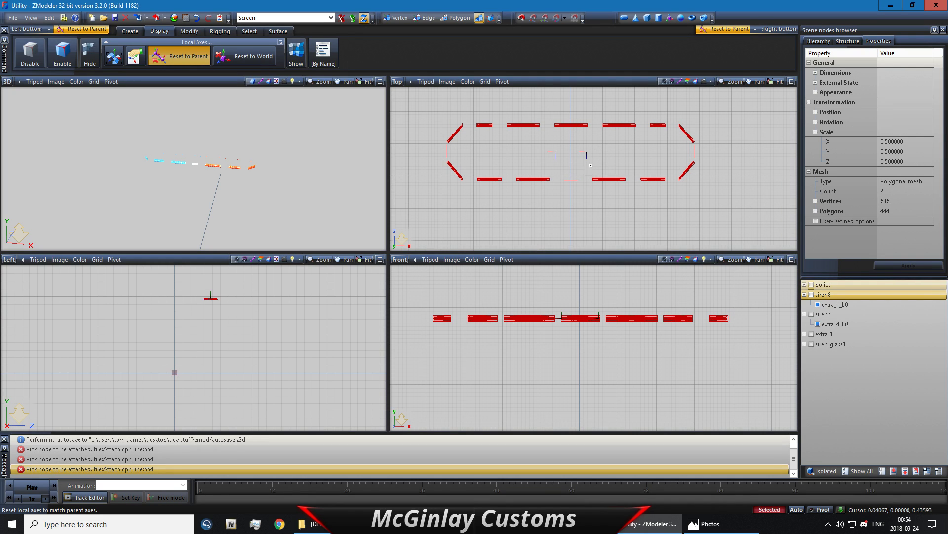
scroll(622, 171, down, 1)
click(250, 31)
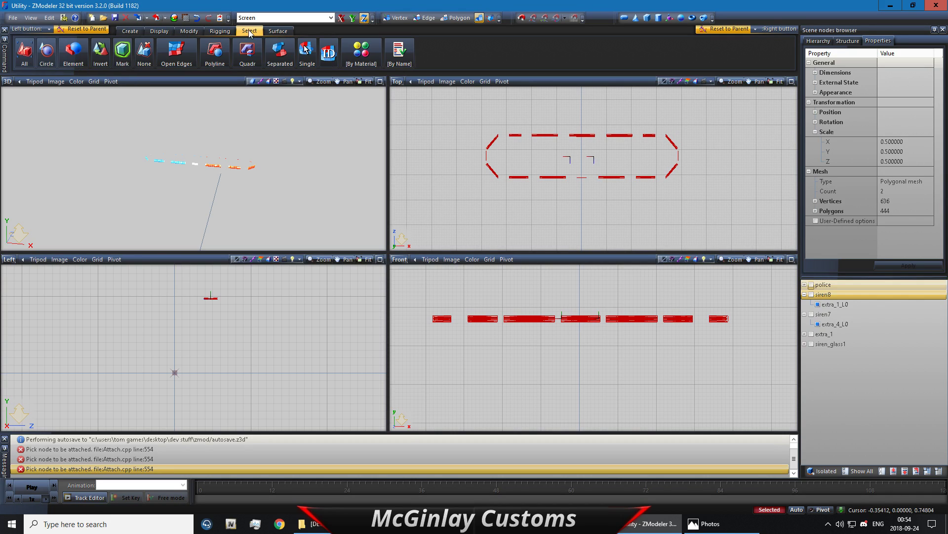
right_click(247, 51)
right_drag(460, 119, 731, 205)
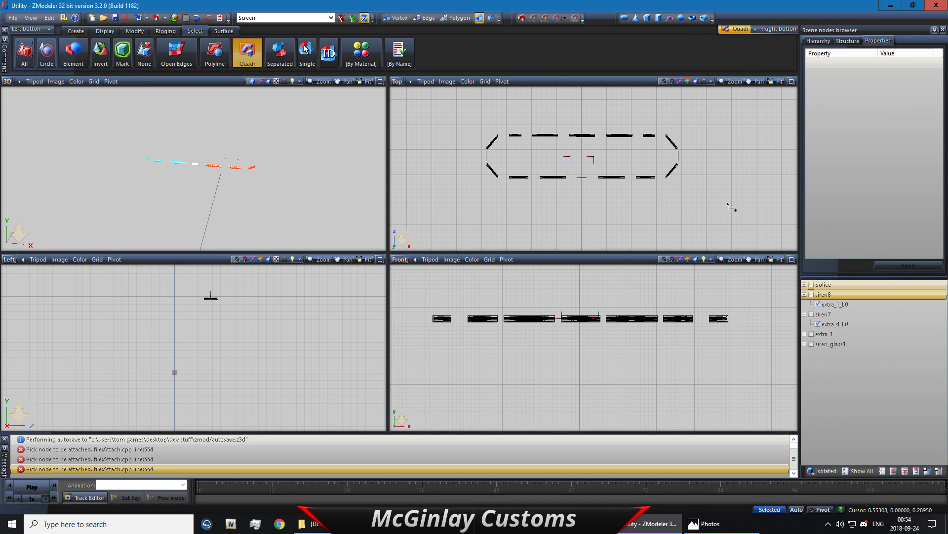
click(805, 295)
click(804, 304)
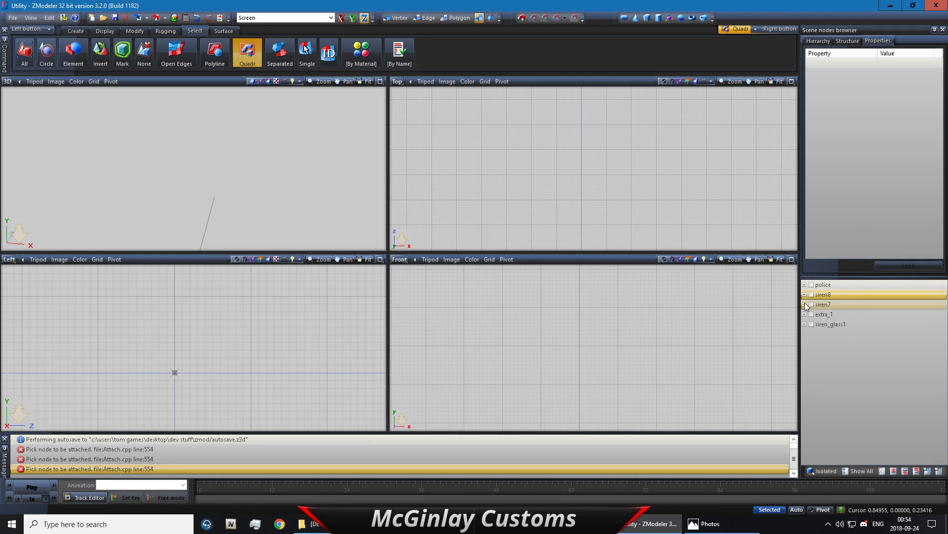
Show only the lb_glass_L0 mesh by expanding siren_glass1 and keeping extra_1 collapsed
click(847, 41)
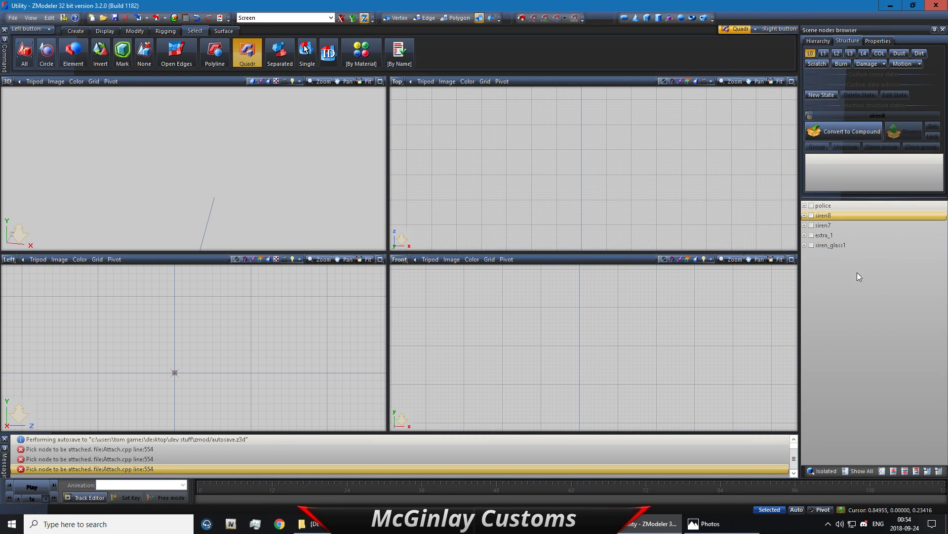
click(806, 246)
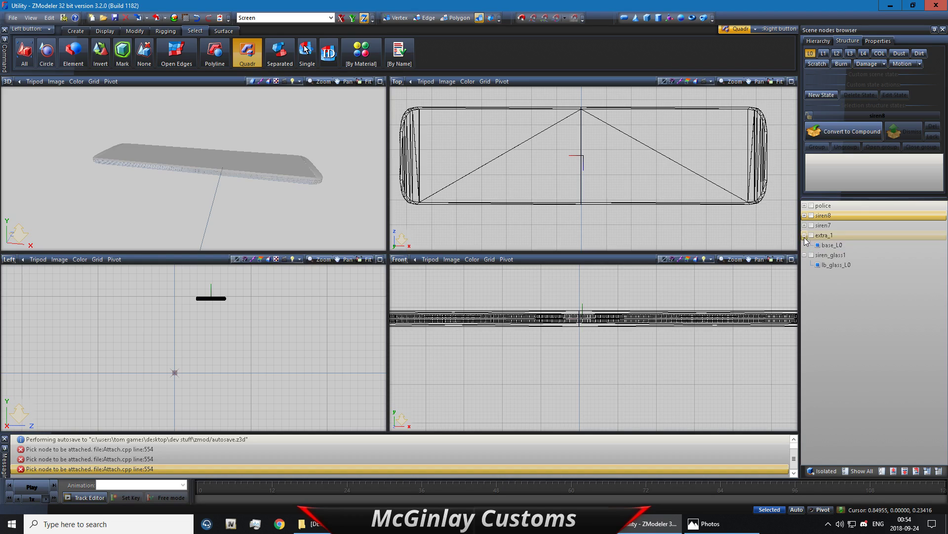
click(805, 235)
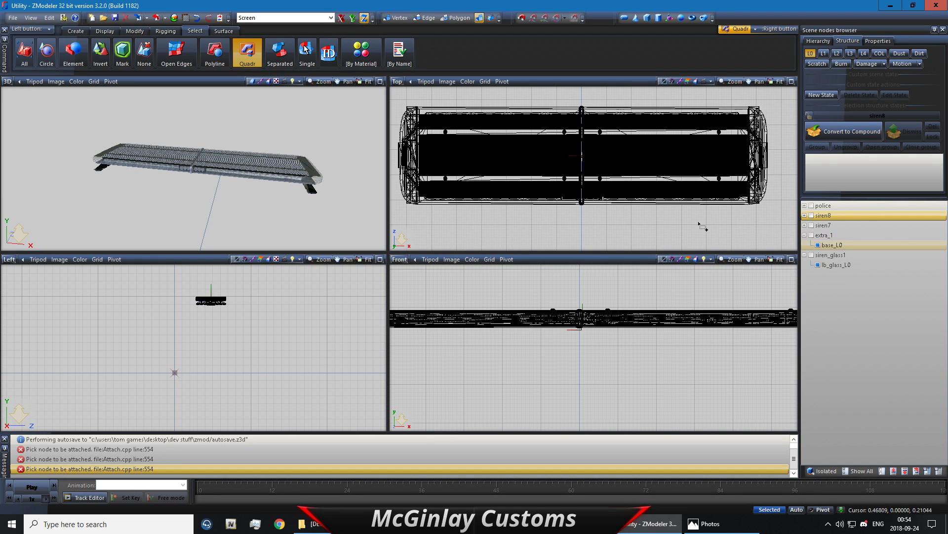
click(805, 235)
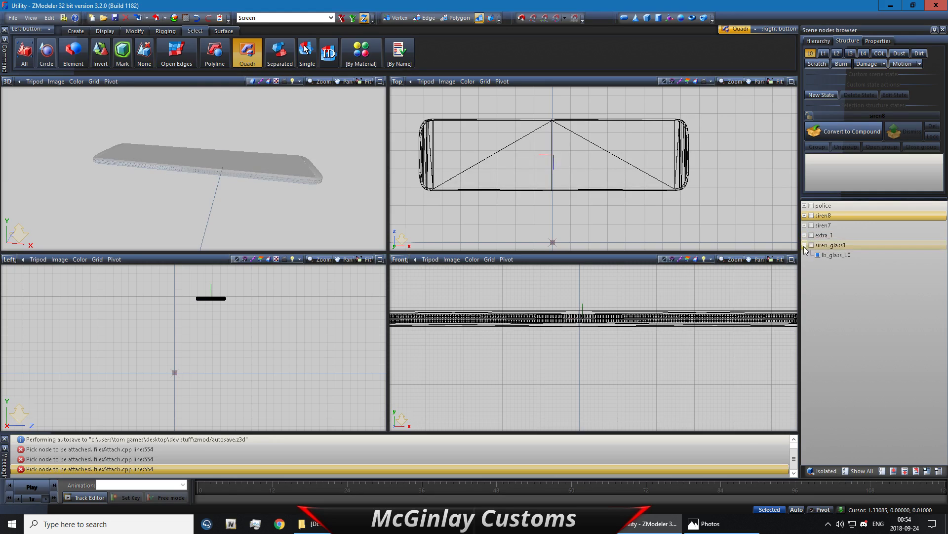
scroll(580, 187, down, 4)
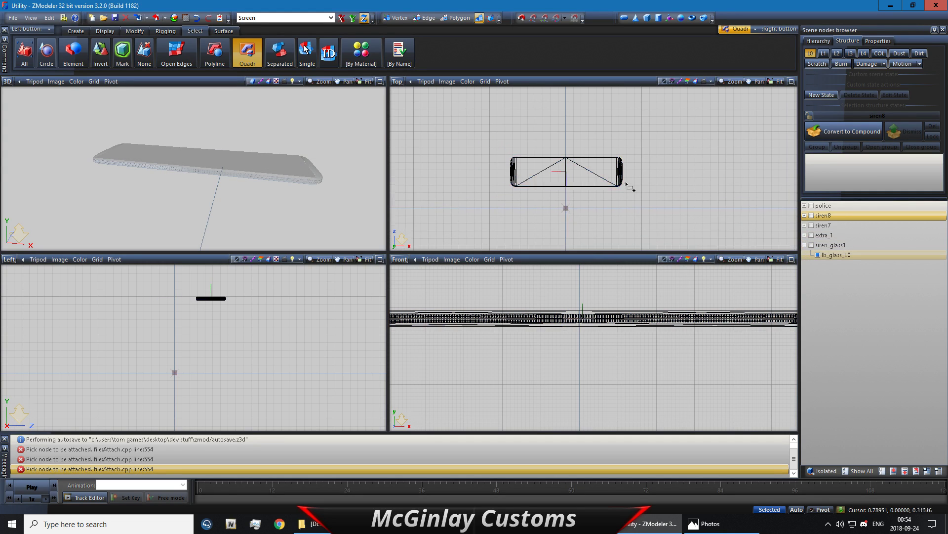
Create a box in the front view enclosing the light bar glass, about 1.50 wide and 0.07 high
click(648, 17)
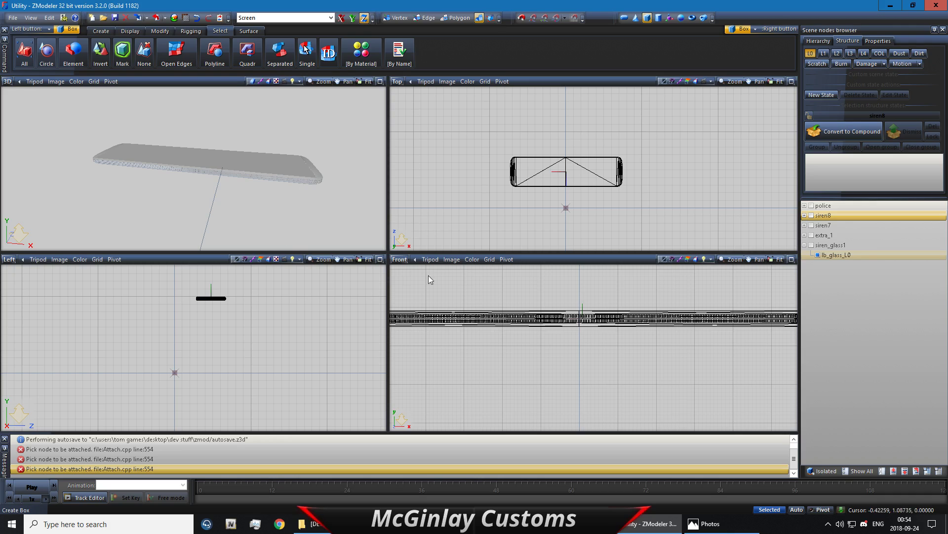
scroll(434, 298, down, 5)
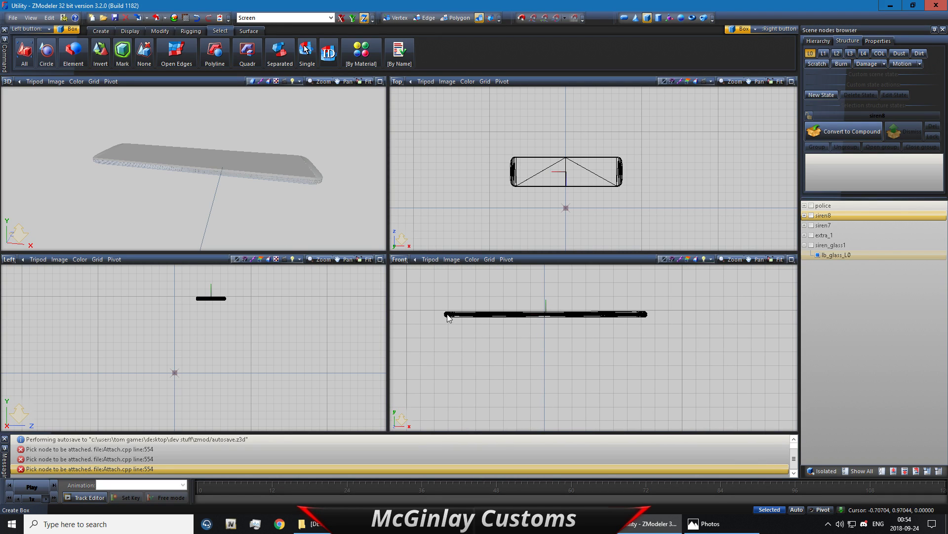
drag(448, 317, 651, 324)
click(649, 319)
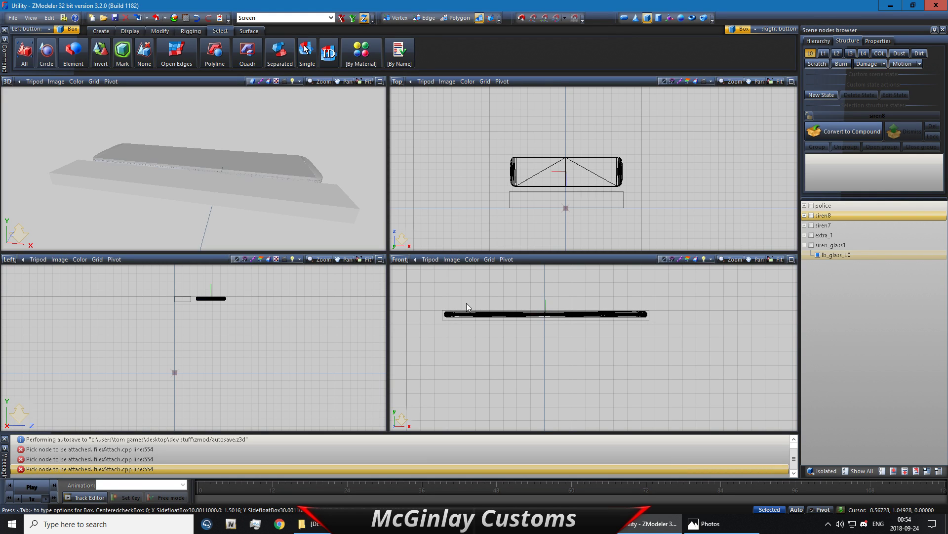
click(501, 312)
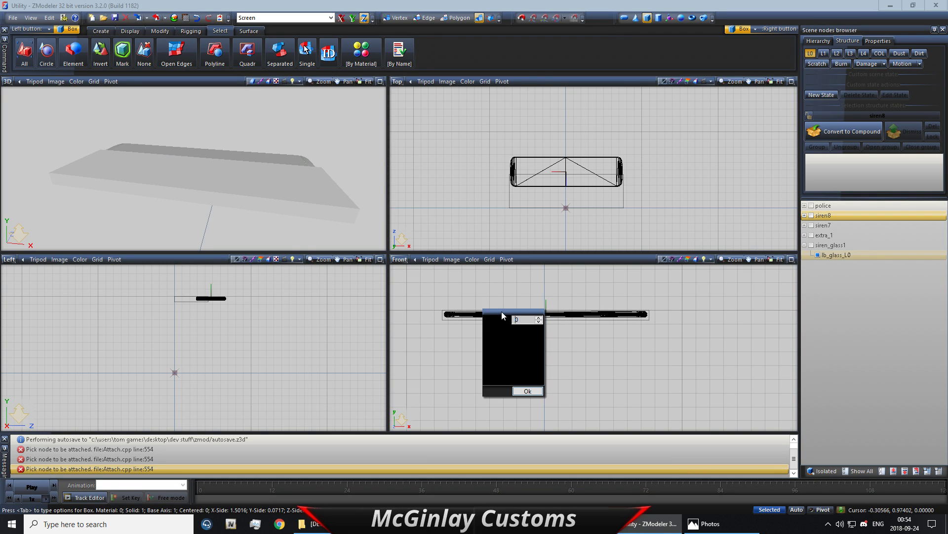
click(528, 391)
Move the new box in the top view so that it surrounds the light bar glass mesh
click(163, 34)
click(176, 52)
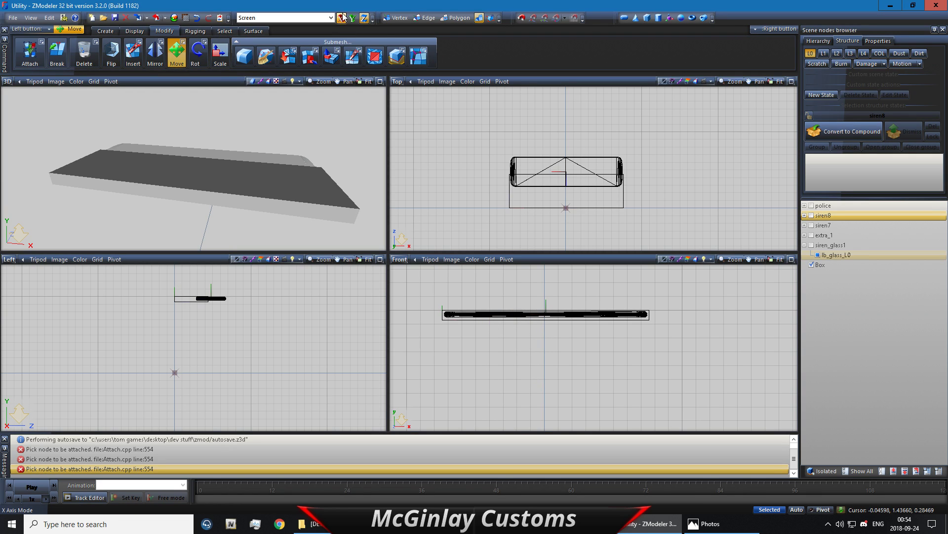
click(527, 195)
drag(529, 184, 530, 176)
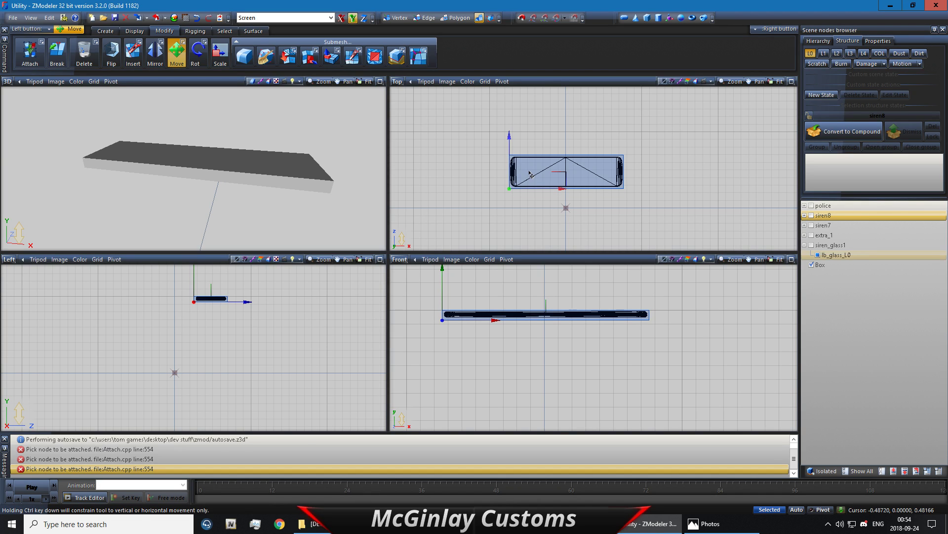
scroll(527, 177, up, 3)
click(519, 151)
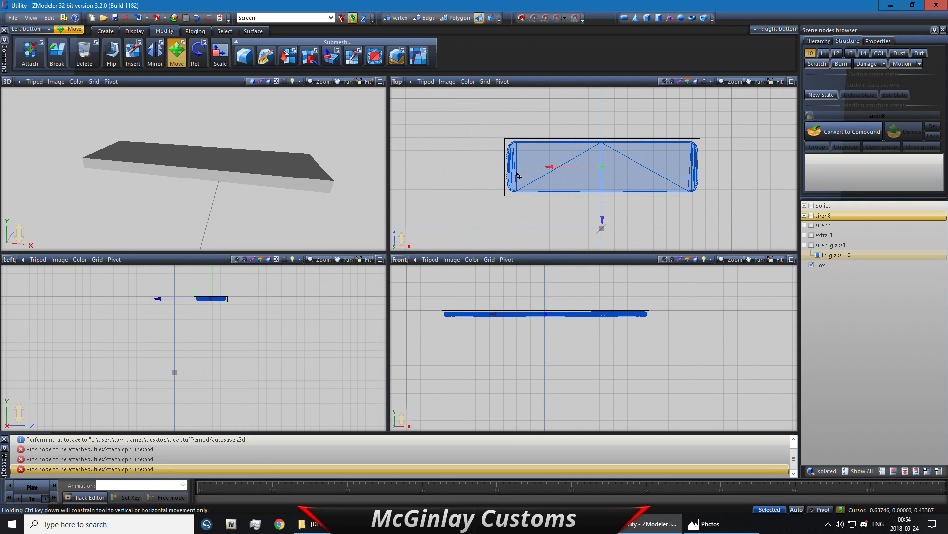
Rename the Box node as siren_glass1 [COL]
click(816, 265)
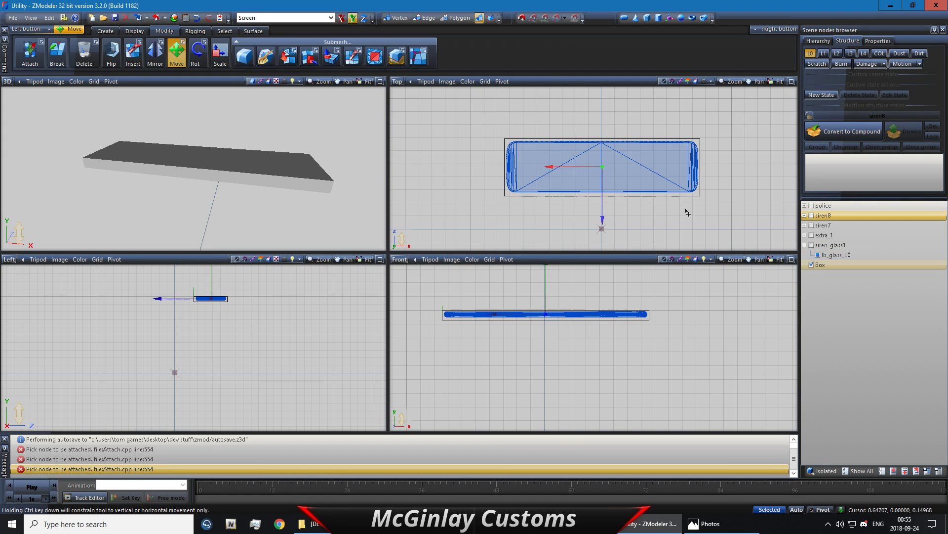
click(832, 266)
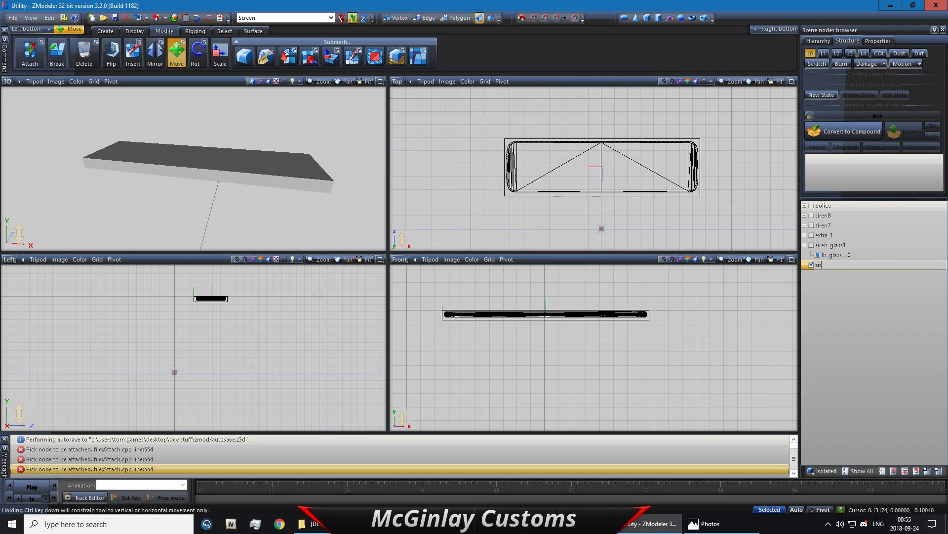
text(siren_hgl)
key(BackSpace)
key(BackSpace)
key(BackSpace)
text(g)
key(Return)
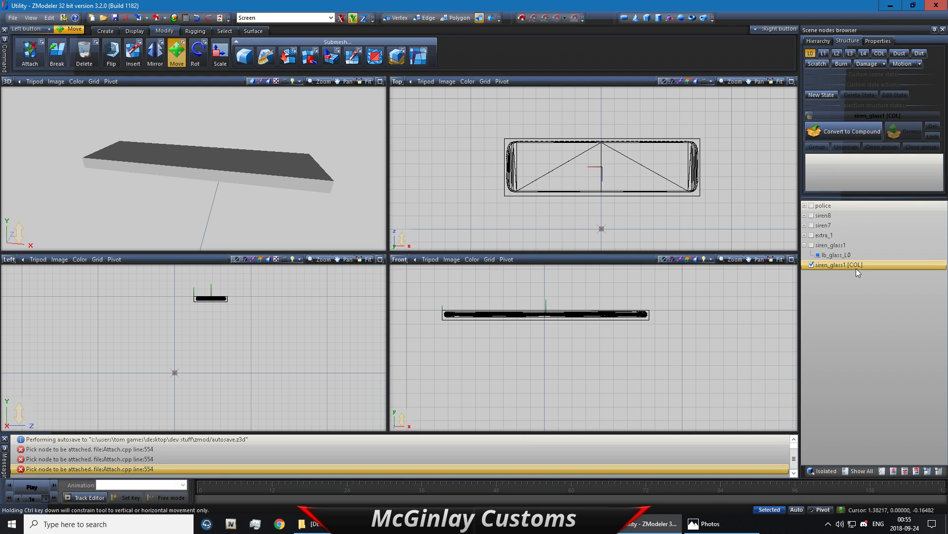
Convert siren_glass1 [COL] to a compound in the COL collision state and make it a child of the siren_glass1 dummy
ctrl+click(830, 206)
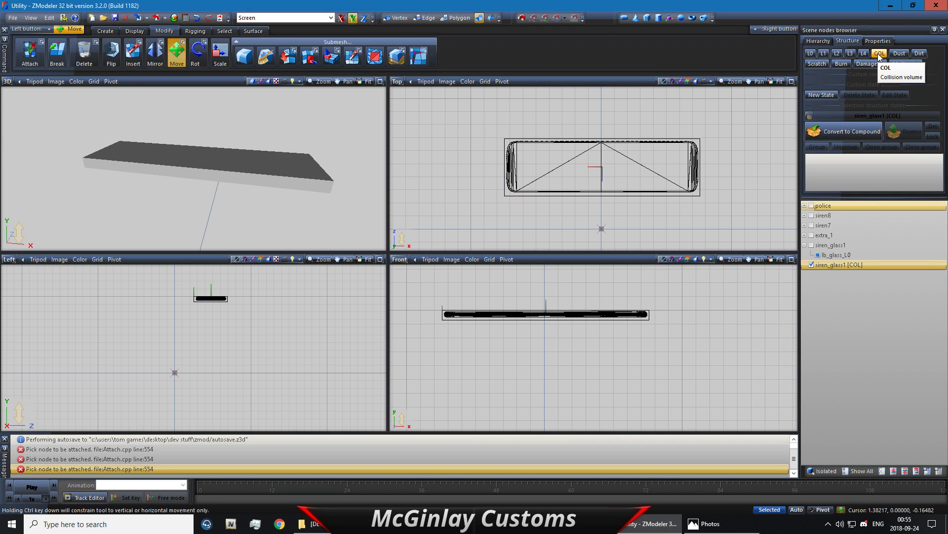
click(859, 129)
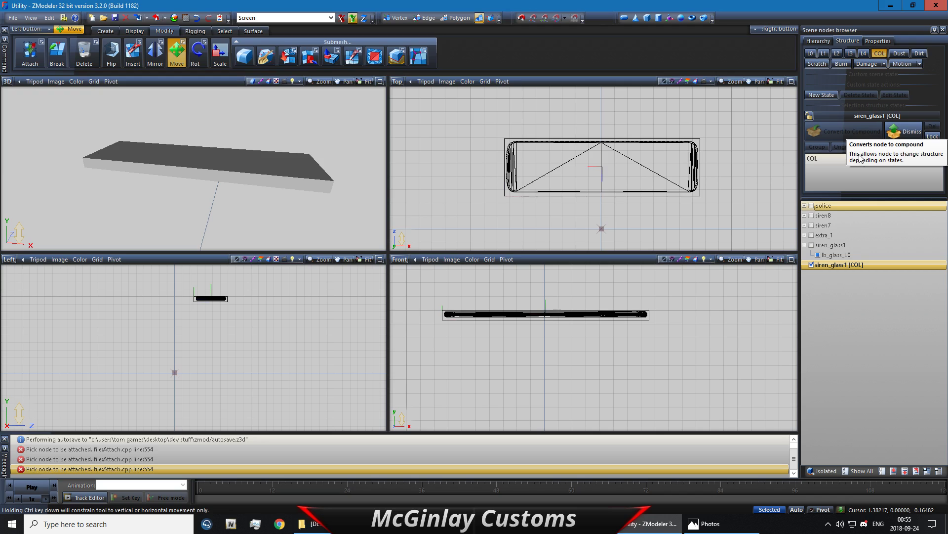
drag(867, 197, 867, 209)
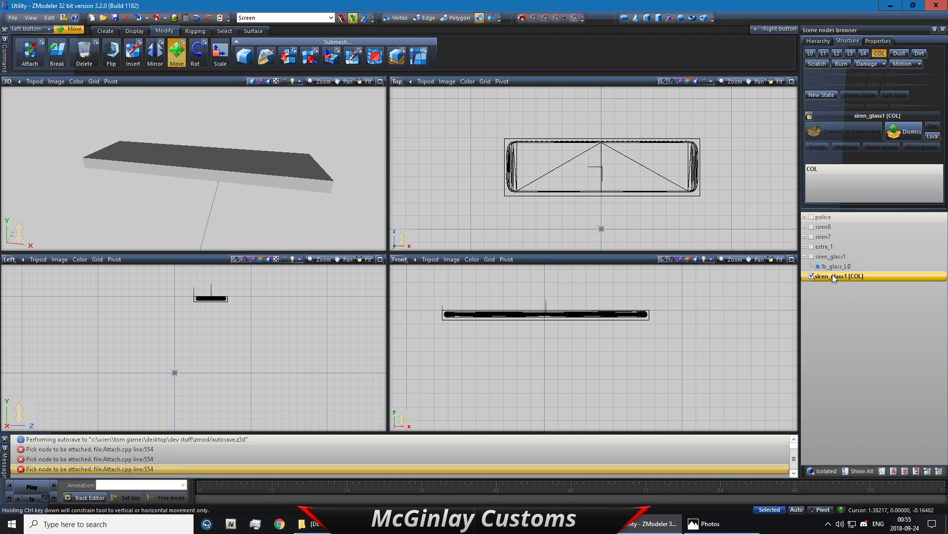
drag(834, 275, 839, 256)
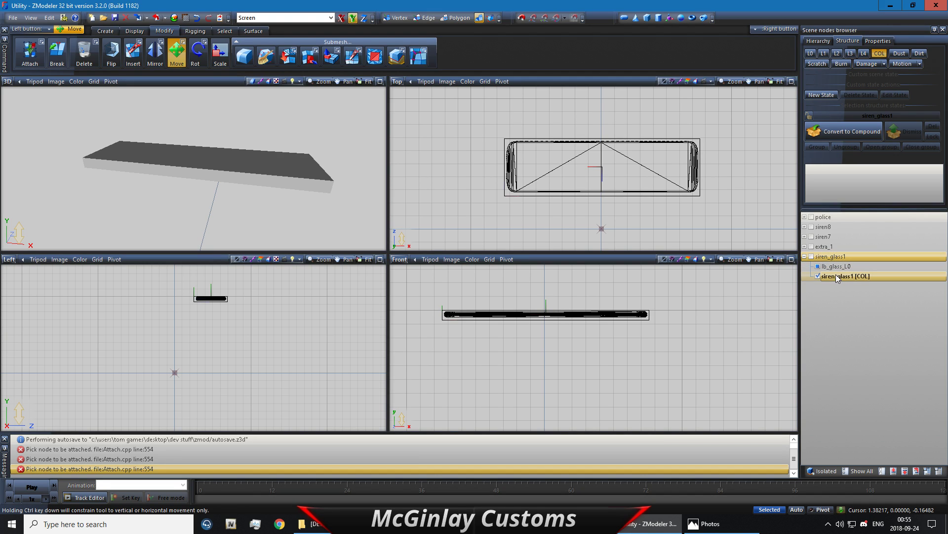
Create a box in the front view enclosing the light bar base mesh base_L0, about 1.56 wide
click(804, 256)
click(804, 247)
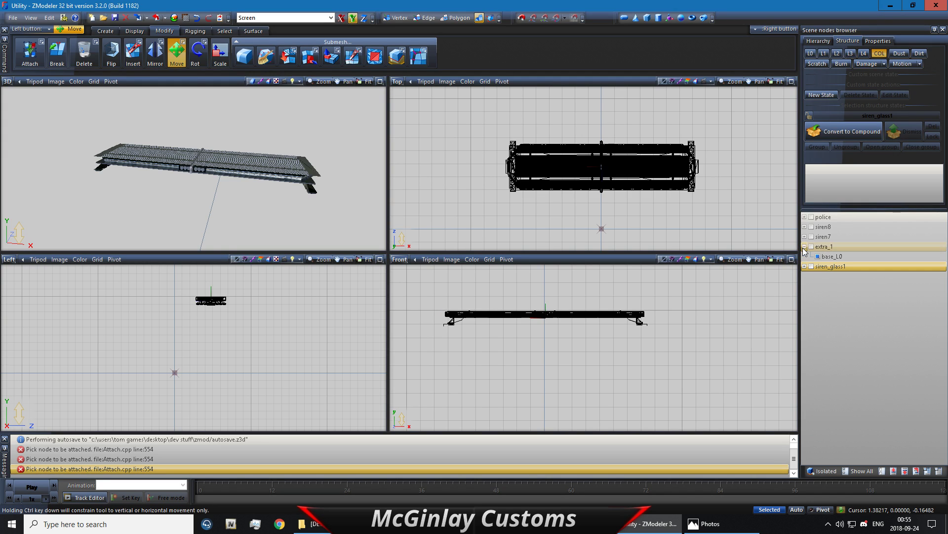
click(832, 256)
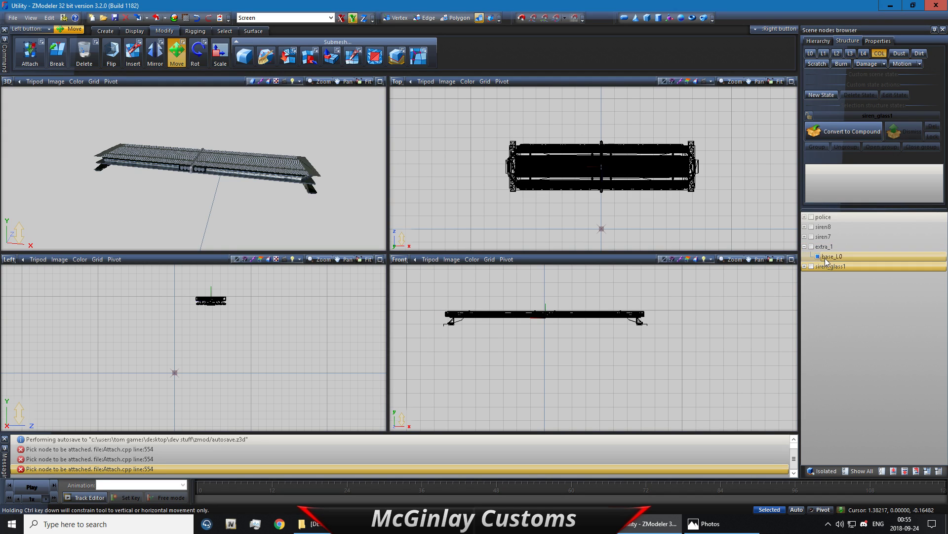
click(647, 18)
drag(438, 309, 652, 327)
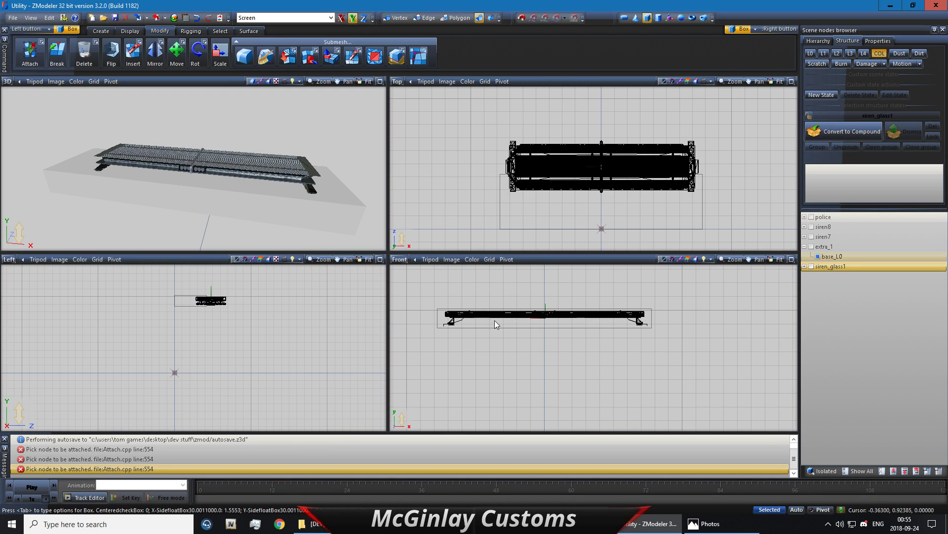
key(Tab)
click(516, 395)
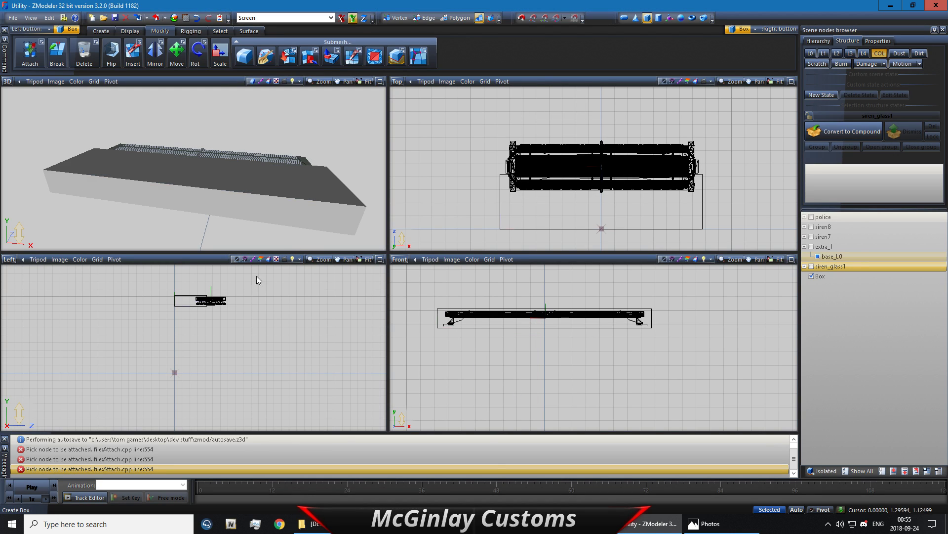
Move the new box horizontally in the left view so that it surrounds the light bar base mesh
click(177, 53)
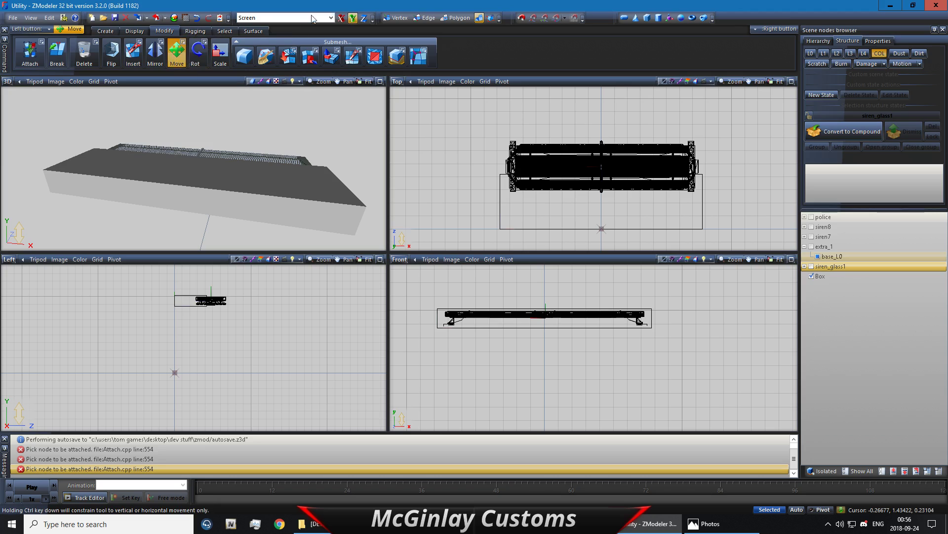
click(341, 18)
drag(186, 302, 207, 304)
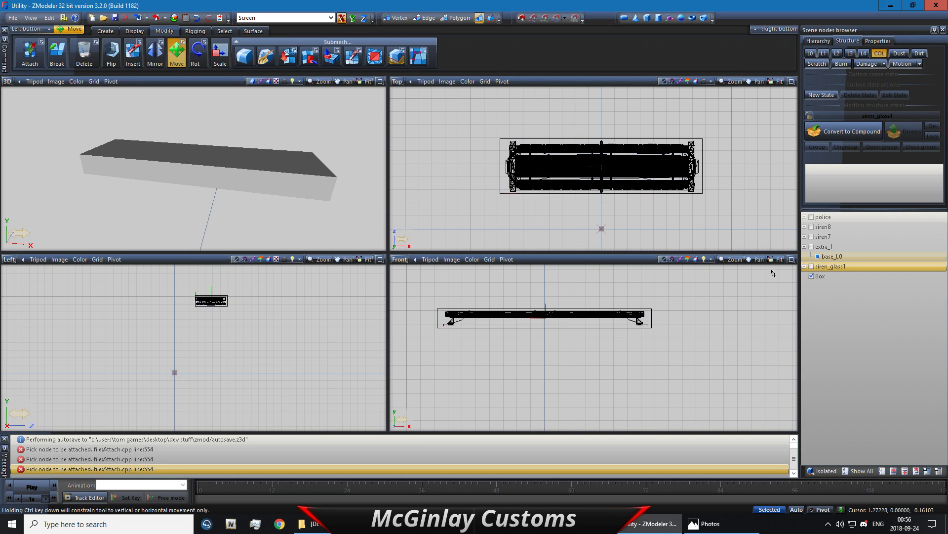
Rename the Box node as extra_1 [COL]
click(870, 280)
text(EXT)
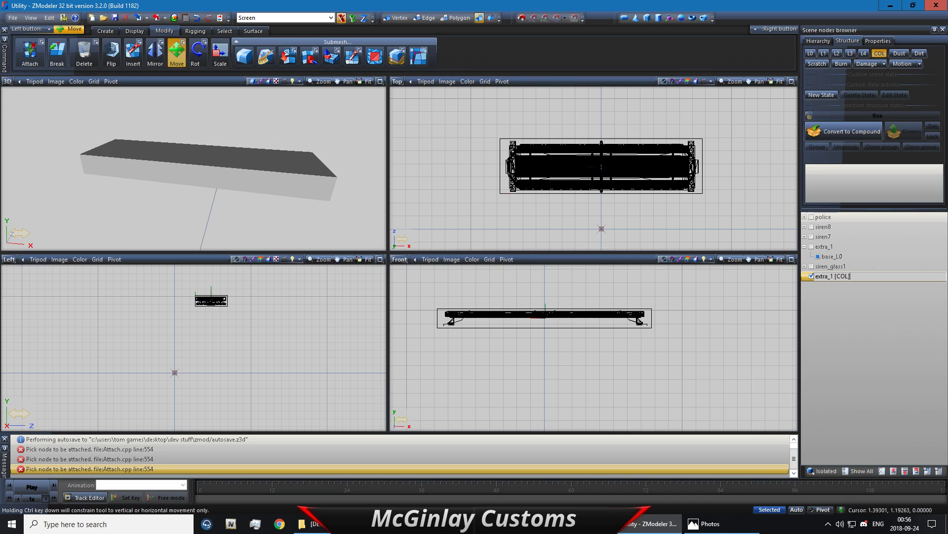
key(Return)
Convert extra_1 [COL] to a compound in the COL collision state and make it a child of the extra_1 dummy
click(846, 127)
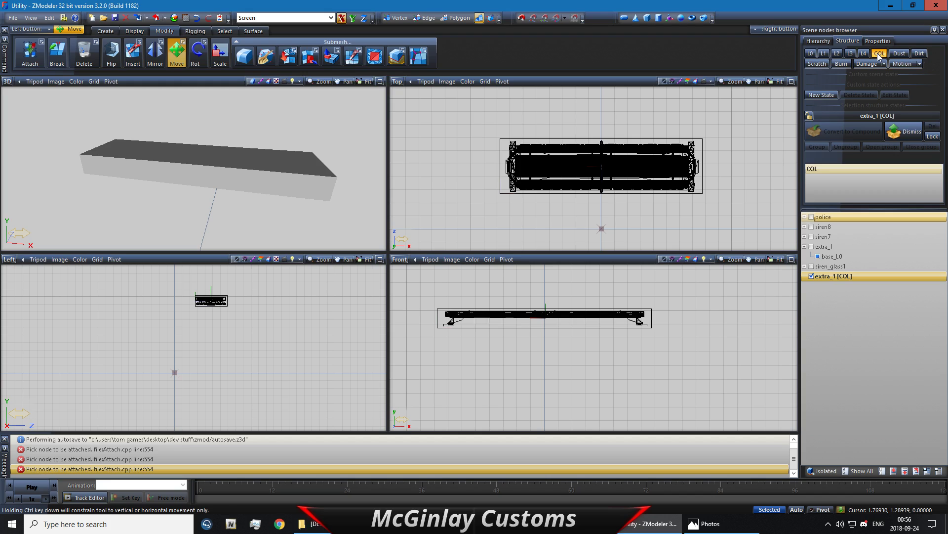
click(829, 276)
drag(829, 275, 831, 247)
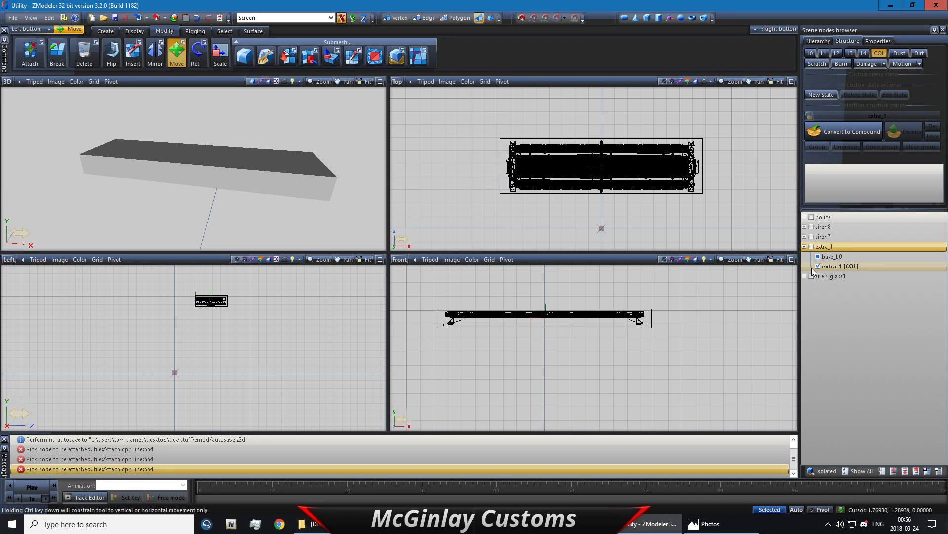
Expand the siren8, siren7 and siren_glass1 nodes and hide the siren_glass1 [COL] and extra_1 [COL] collision boxes
click(804, 237)
click(804, 226)
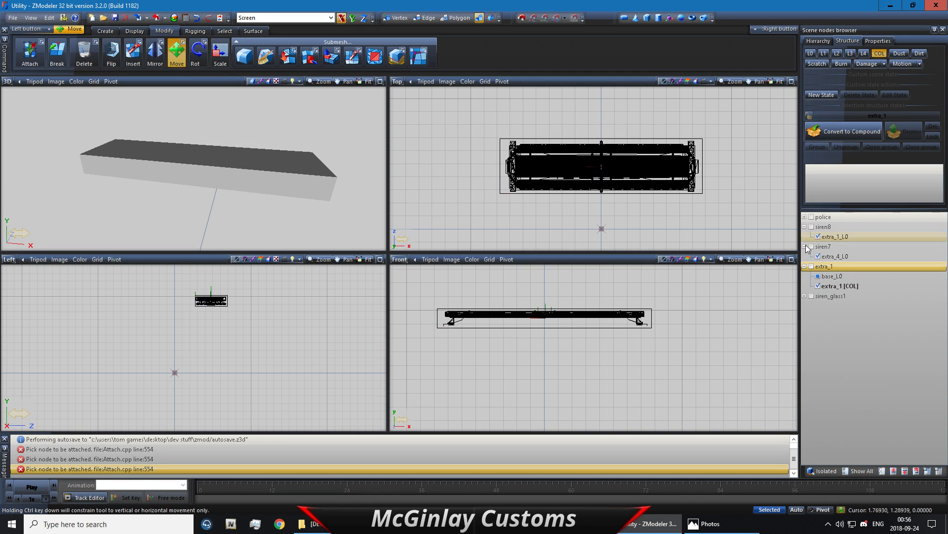
click(804, 295)
click(825, 315)
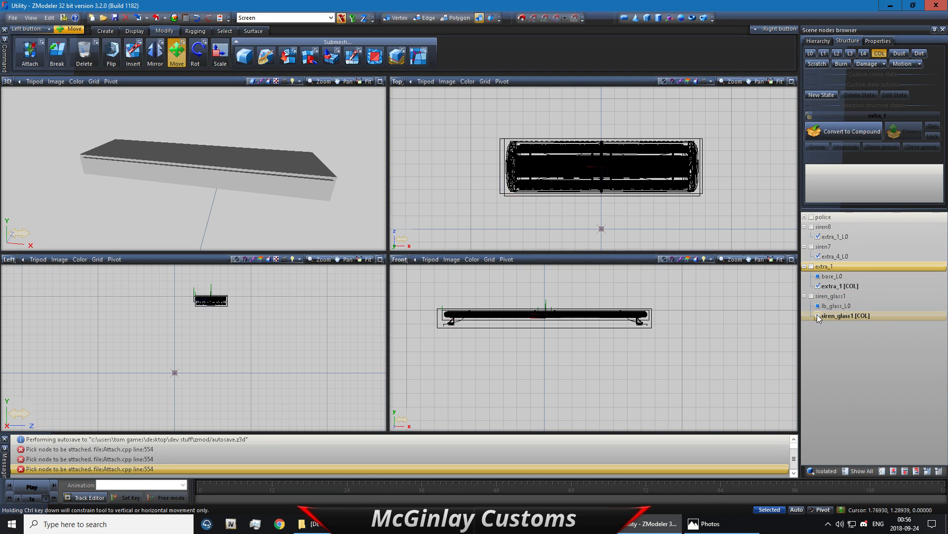
click(818, 315)
click(818, 286)
click(824, 298)
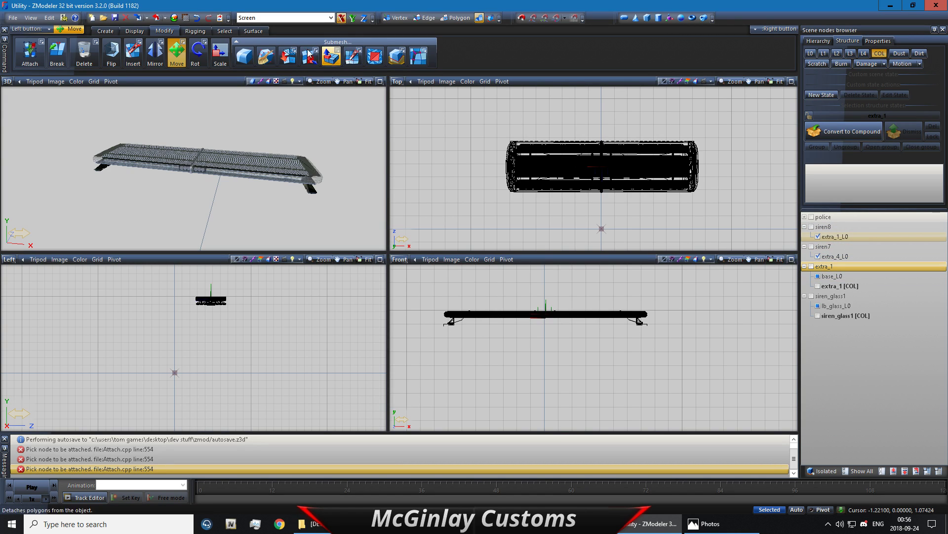
Select all visible light bar meshes with the Quadr selection in the top view and copy them three times in place
click(225, 31)
click(244, 56)
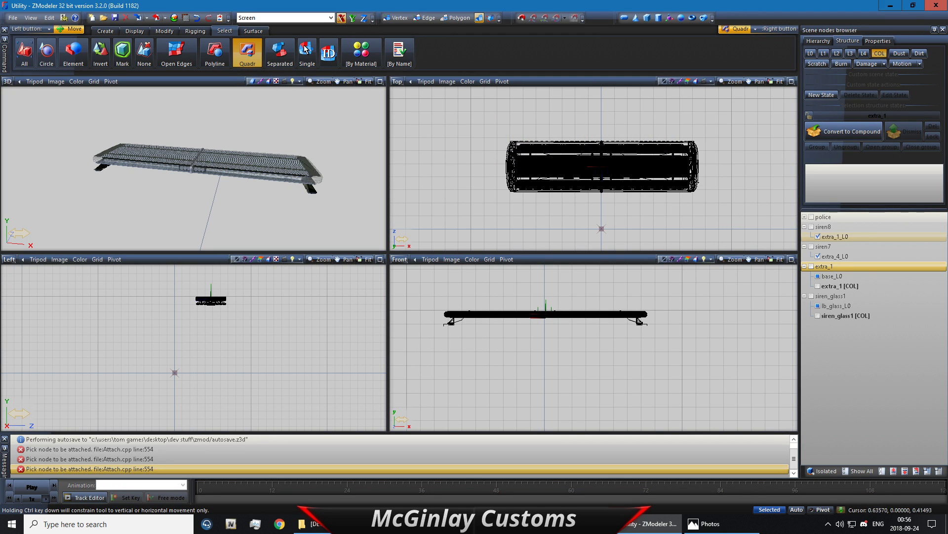
drag(706, 200, 502, 132)
right_drag(489, 114, 781, 218)
drag(461, 112, 606, 196)
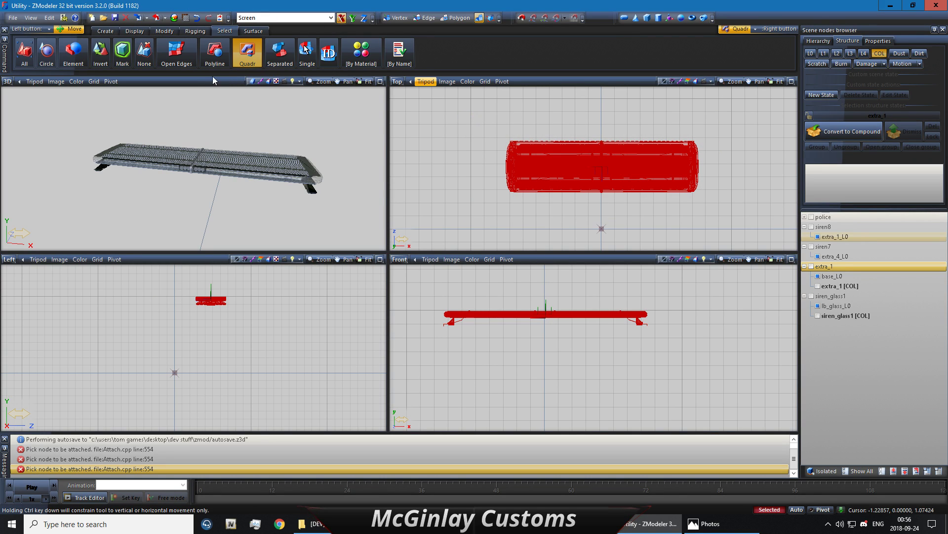
click(105, 31)
click(24, 52)
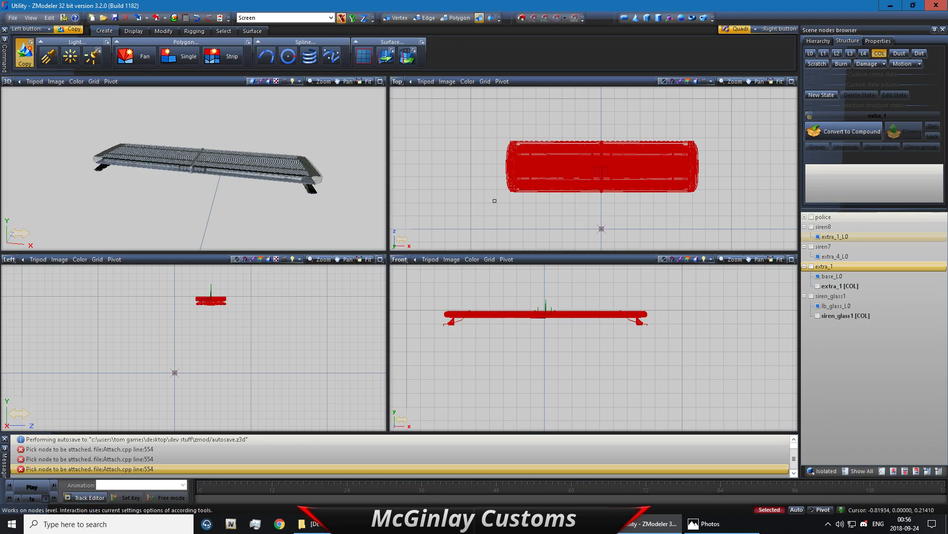
click(473, 194)
click(474, 194)
click(474, 194)
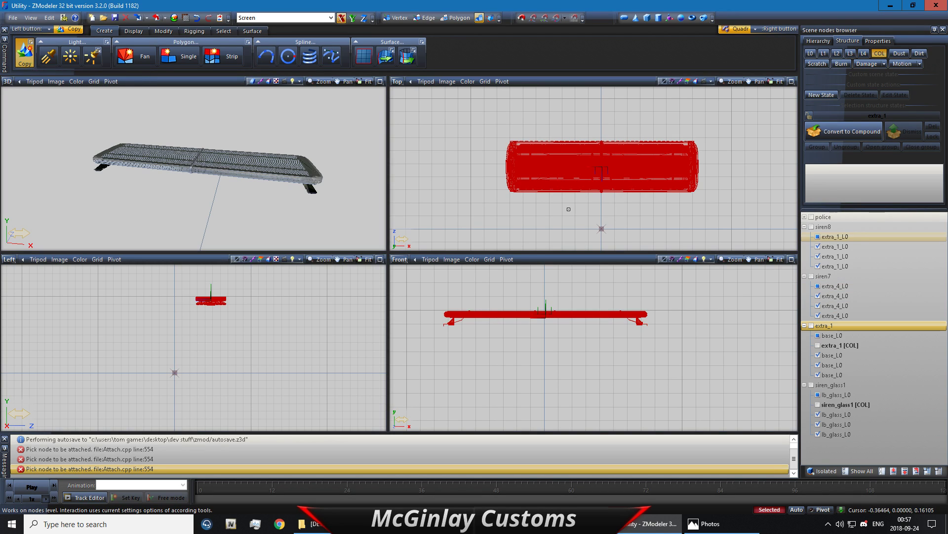
Convert the siren8 dummy to a compound and assign one extra_1_L0 mesh to its L0 state
click(863, 238)
click(841, 266)
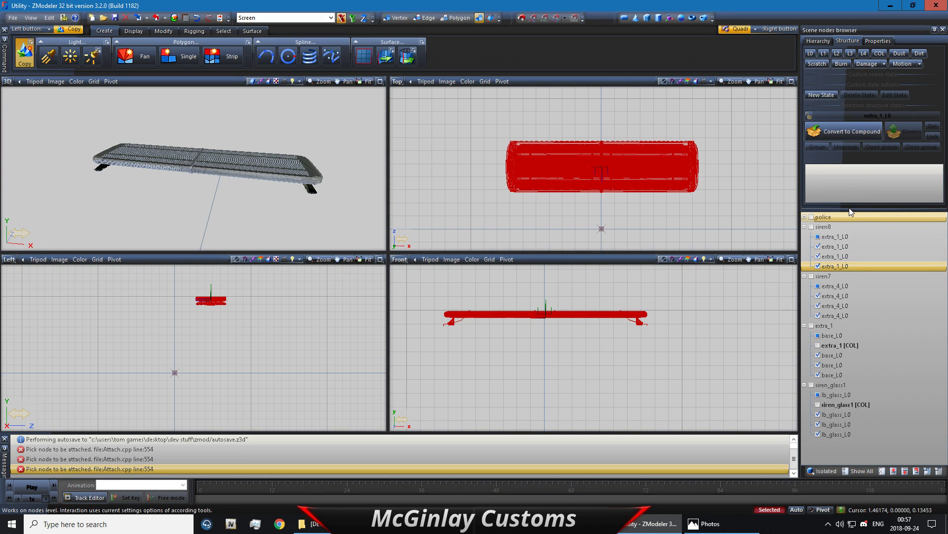
drag(851, 211, 856, 265)
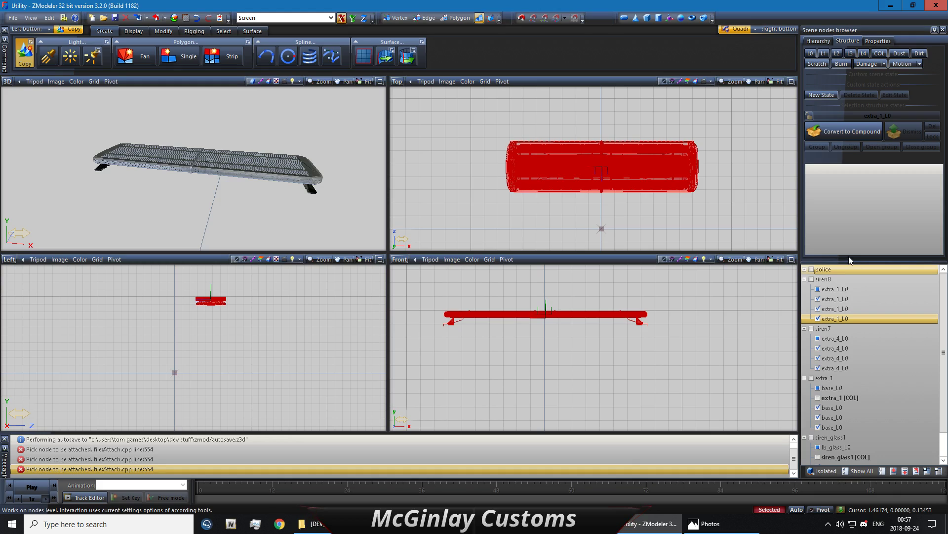
click(857, 280)
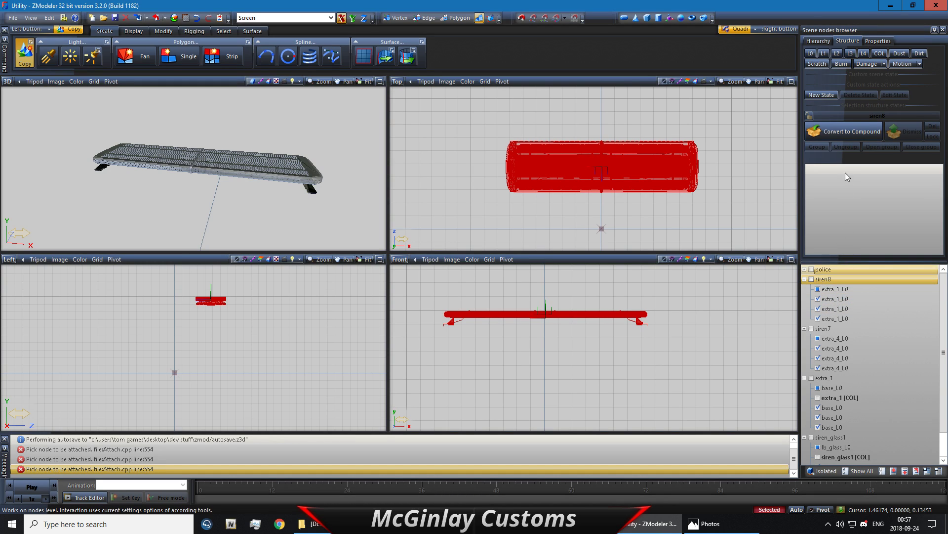
click(809, 116)
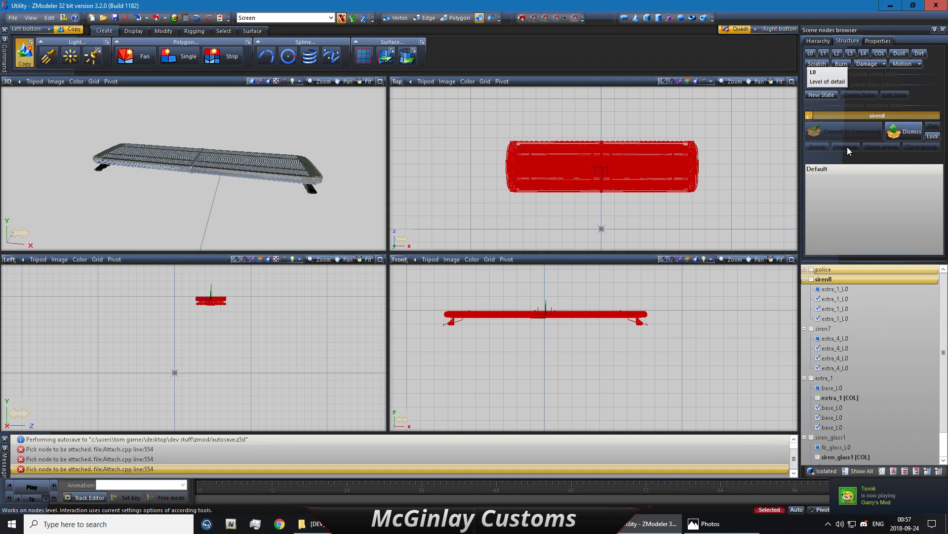
click(810, 54)
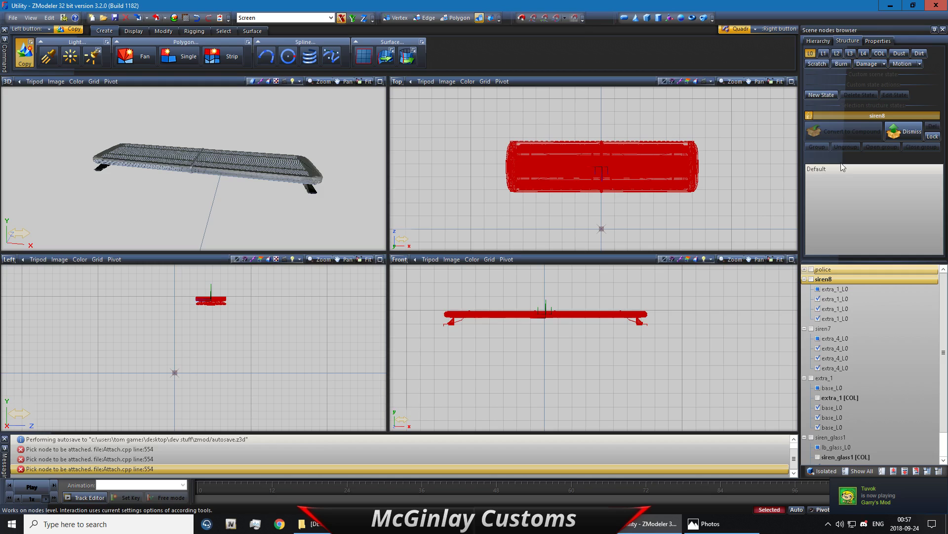
click(824, 291)
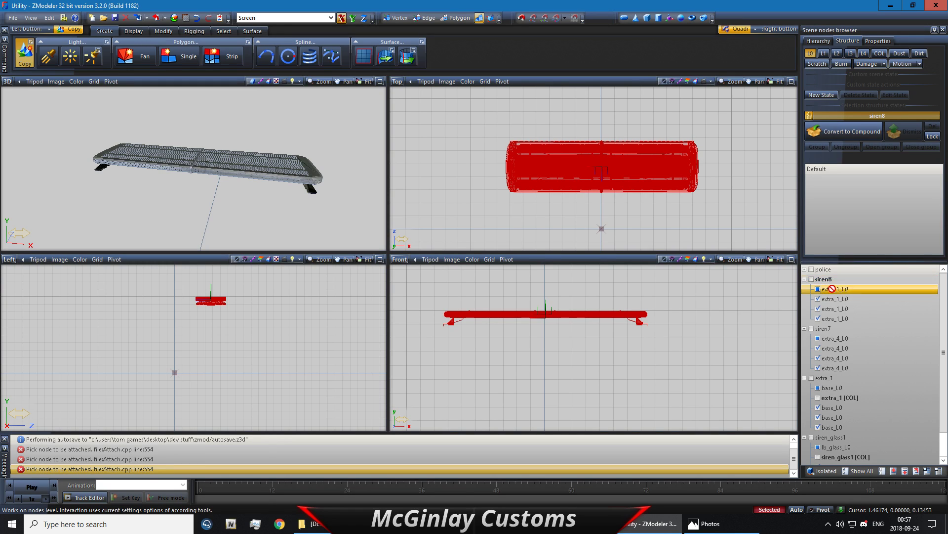
drag(824, 291, 855, 212)
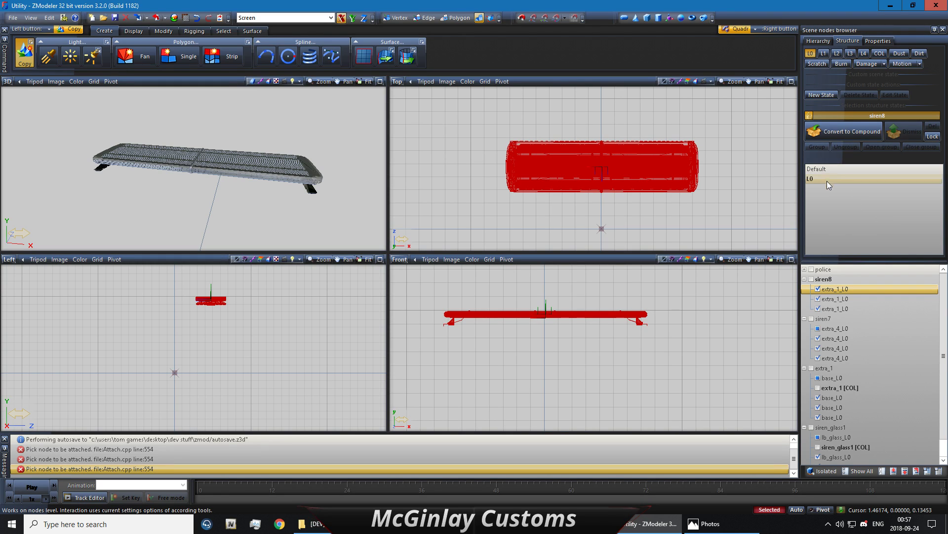
Assign the three remaining extra_1_L0 meshes to the L1, L2 and L3 states of siren8, one mesh per state
click(823, 53)
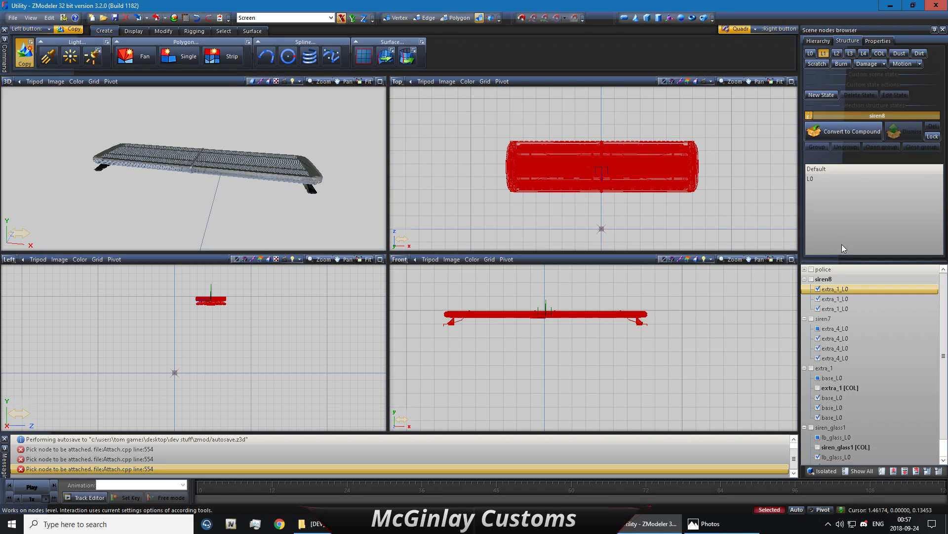
drag(835, 289, 835, 208)
click(836, 54)
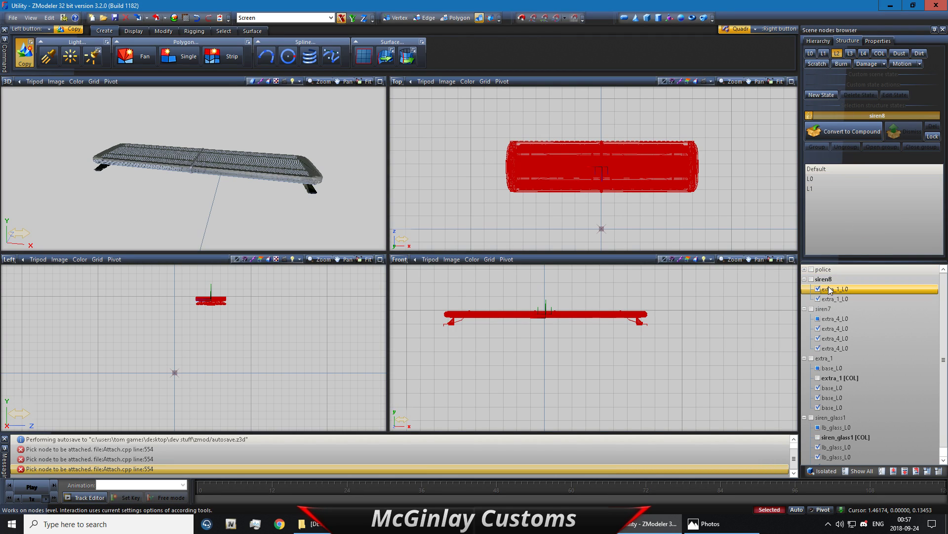
drag(835, 298, 843, 202)
click(849, 53)
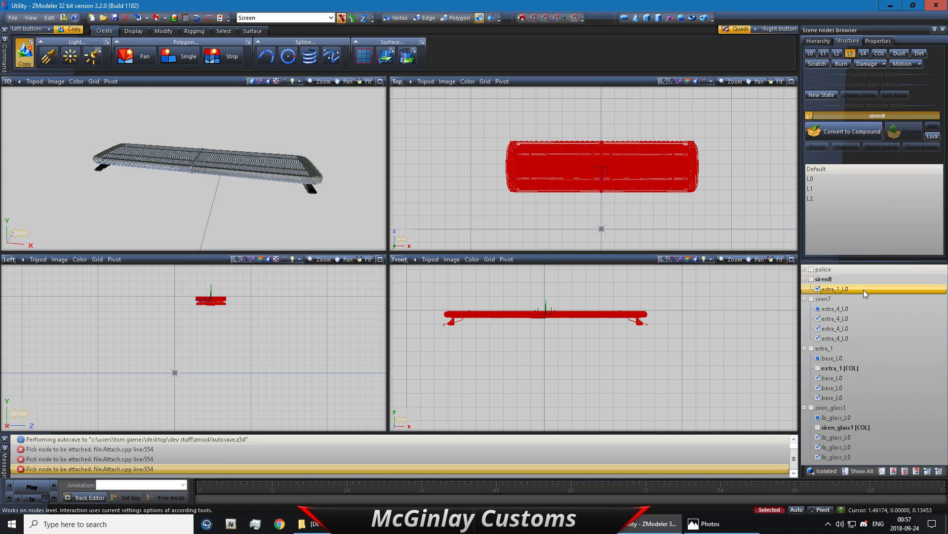
drag(864, 289, 863, 239)
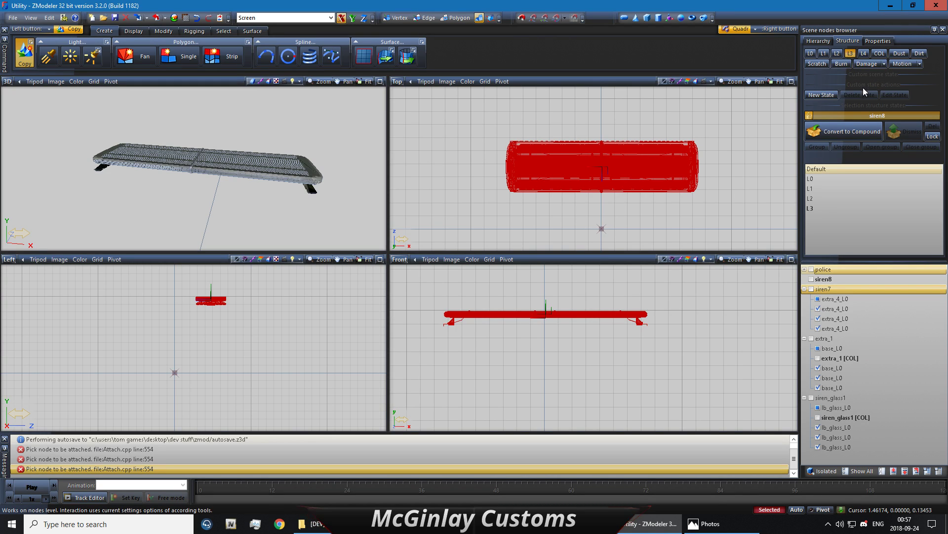
click(850, 53)
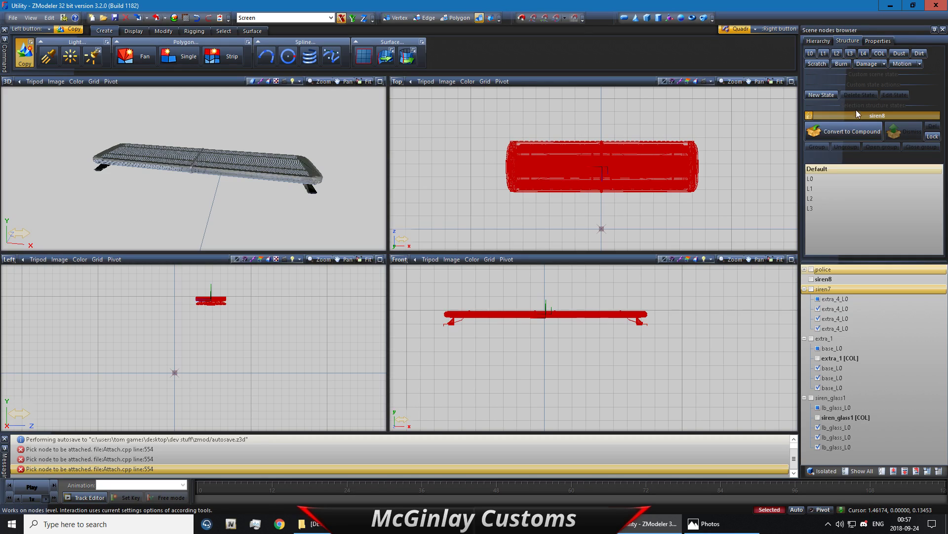
Convert the siren7 dummy to a compound and assign one extra_4_L0 mesh to its L0 state
click(810, 115)
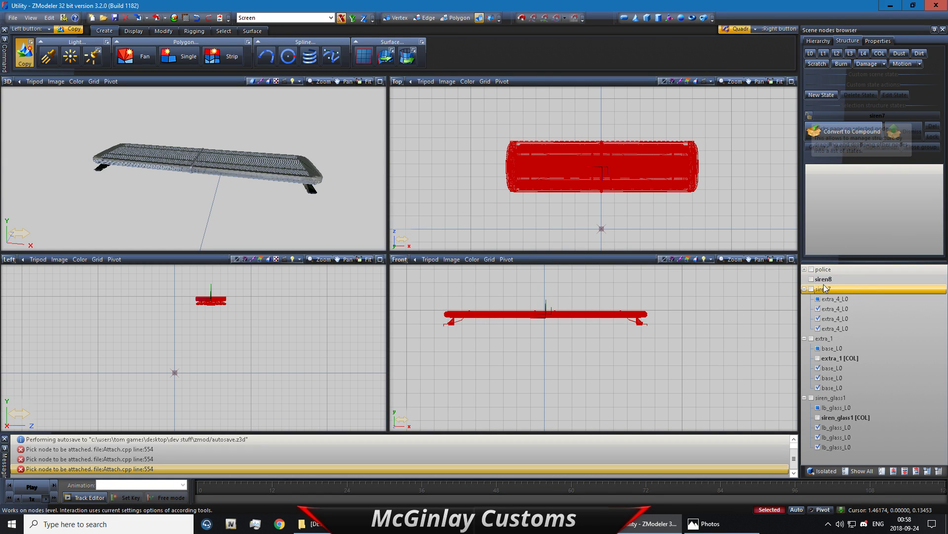
click(827, 132)
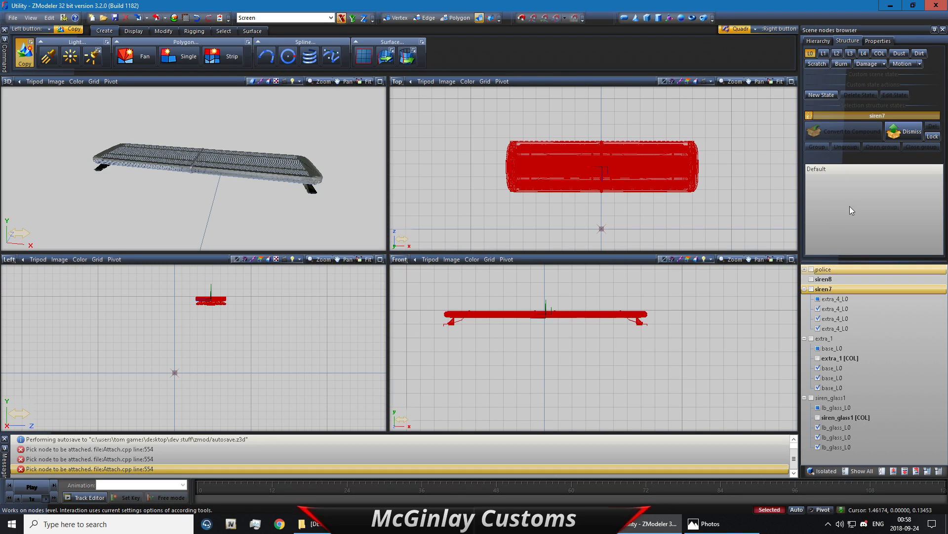
drag(849, 298, 870, 209)
Assign the three remaining extra_4_L0 meshes to the L1, L2 and L3 states of siren7, one mesh per state
click(824, 54)
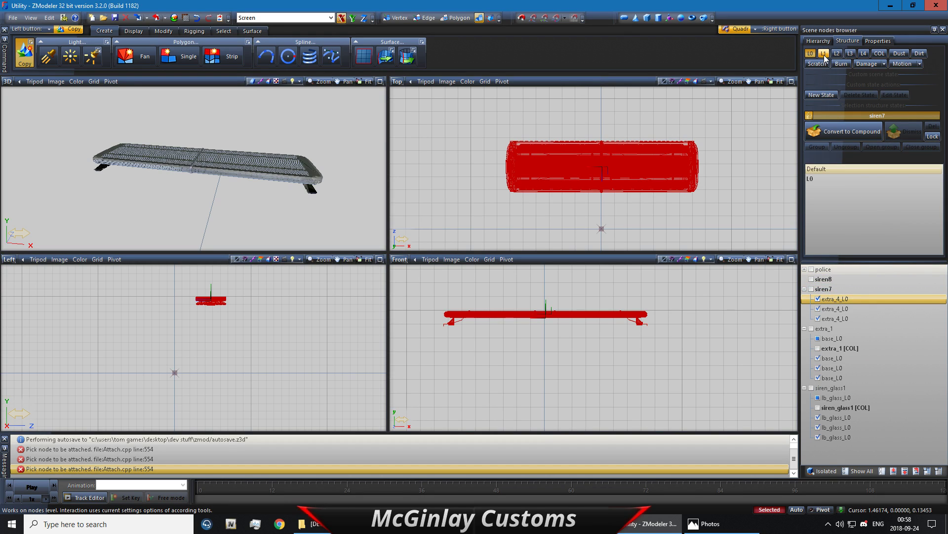
drag(847, 299, 853, 288)
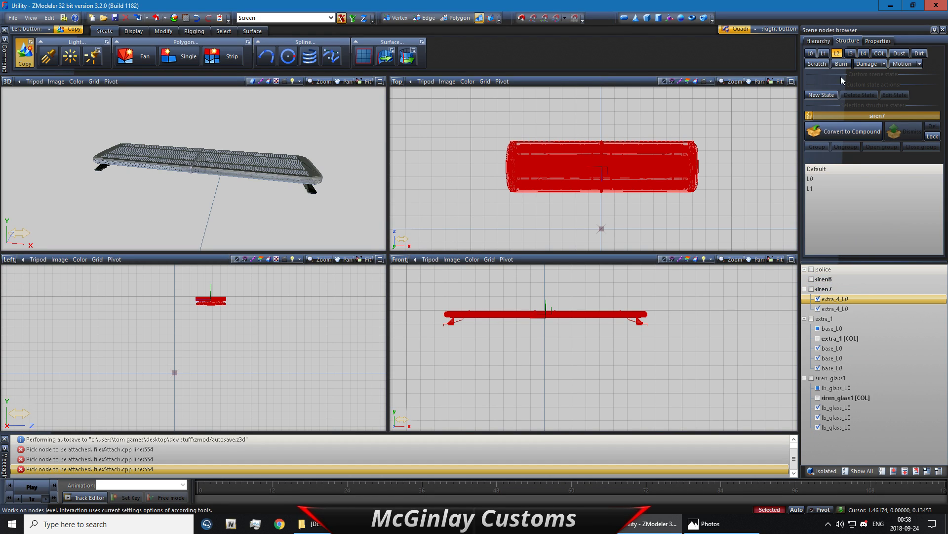
click(837, 53)
click(850, 53)
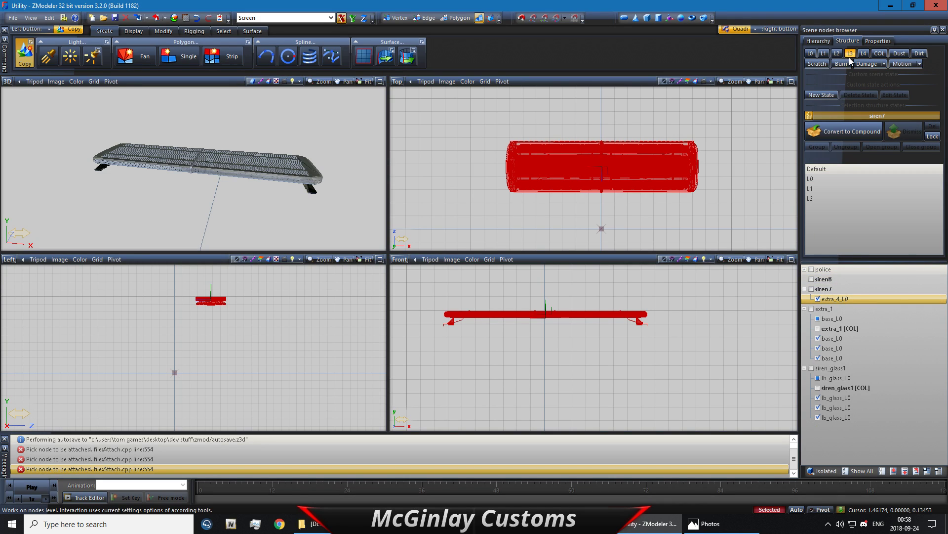
click(836, 95)
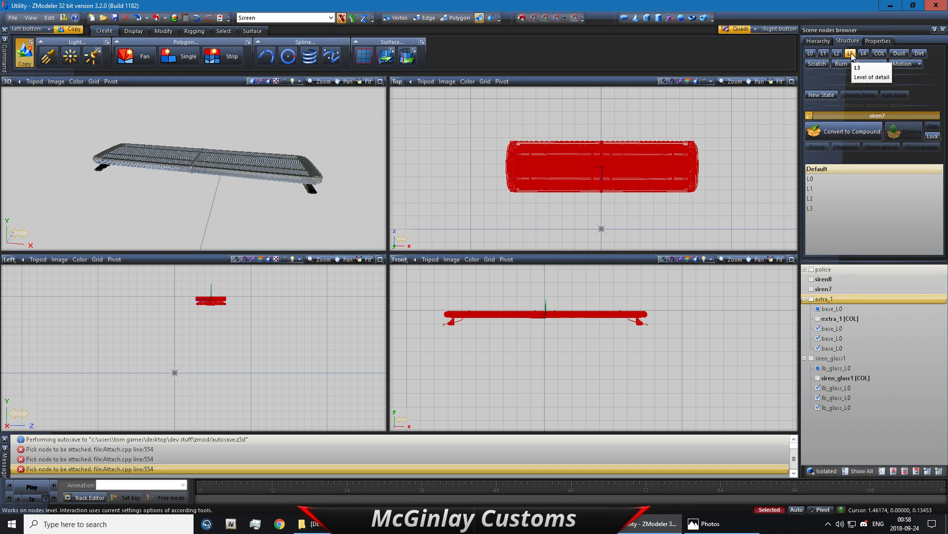
Convert the extra_1 dummy to a compound and assign its four base_L0 meshes to the L0, L1, L2 and L3 states, one mesh per state
click(809, 116)
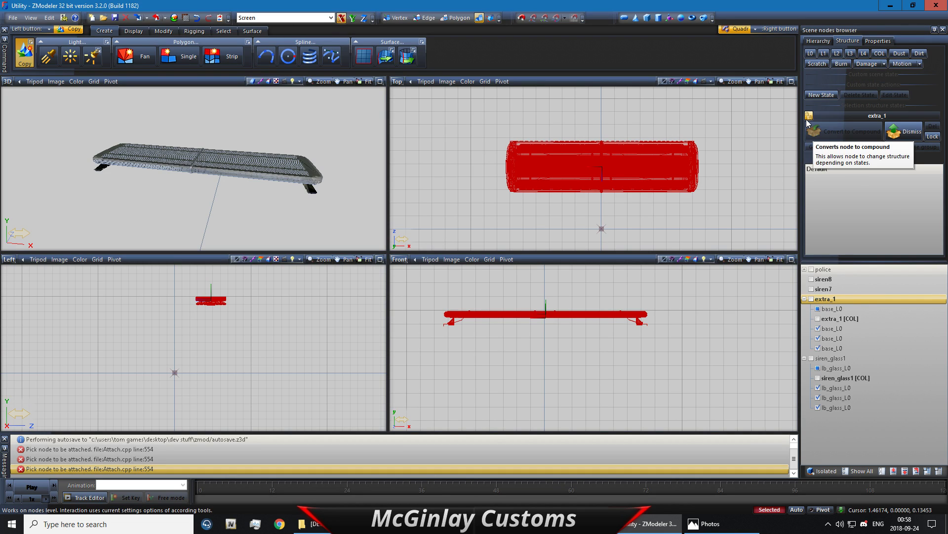
drag(843, 309, 849, 245)
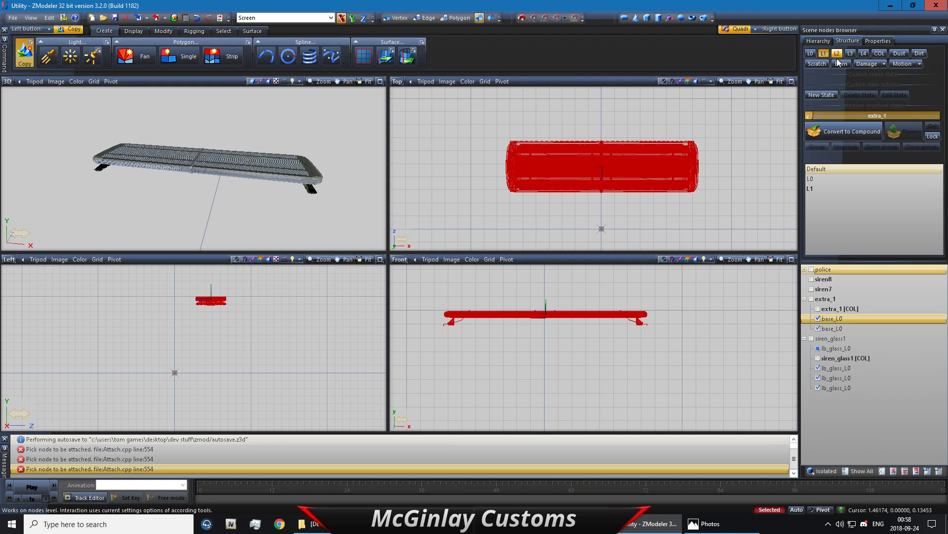
drag(834, 324, 840, 208)
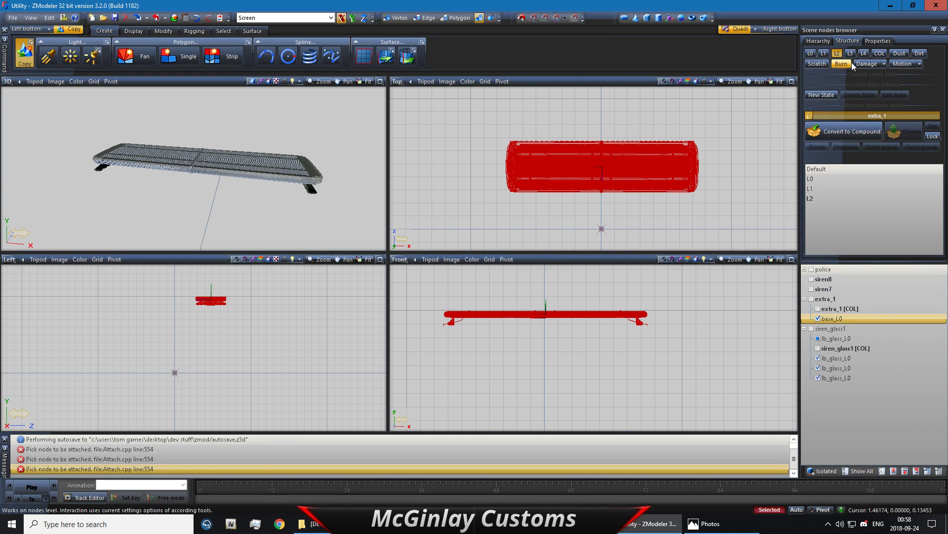
click(849, 55)
drag(844, 320, 843, 204)
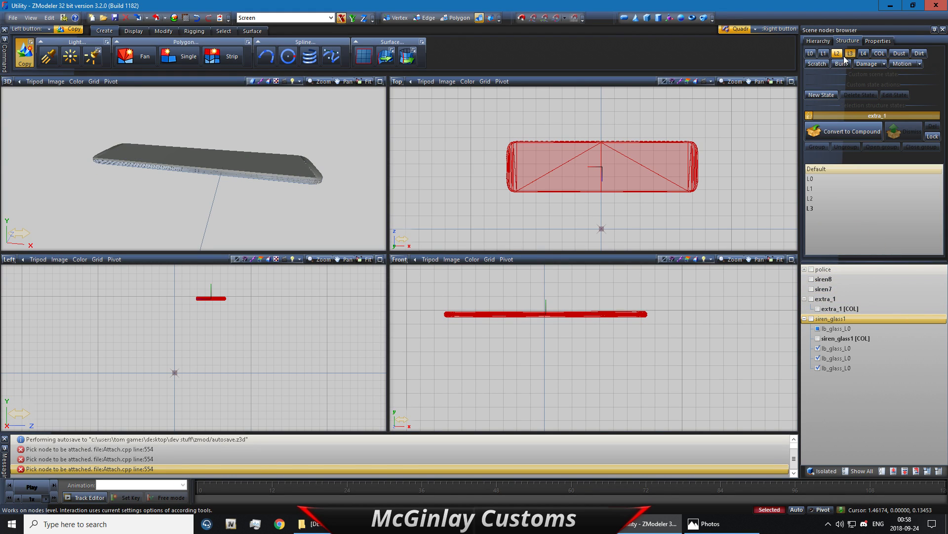
Convert the siren_glass1 dummy to a compound and assign its four lb_glass_L0 meshes to the L0, L1, L2 and L3 states, one each
click(810, 115)
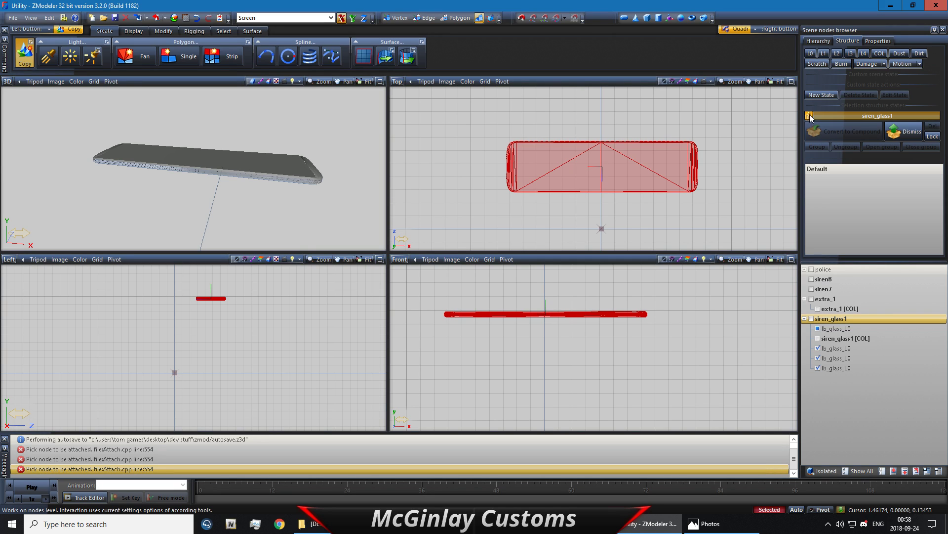
drag(834, 328, 830, 218)
click(823, 53)
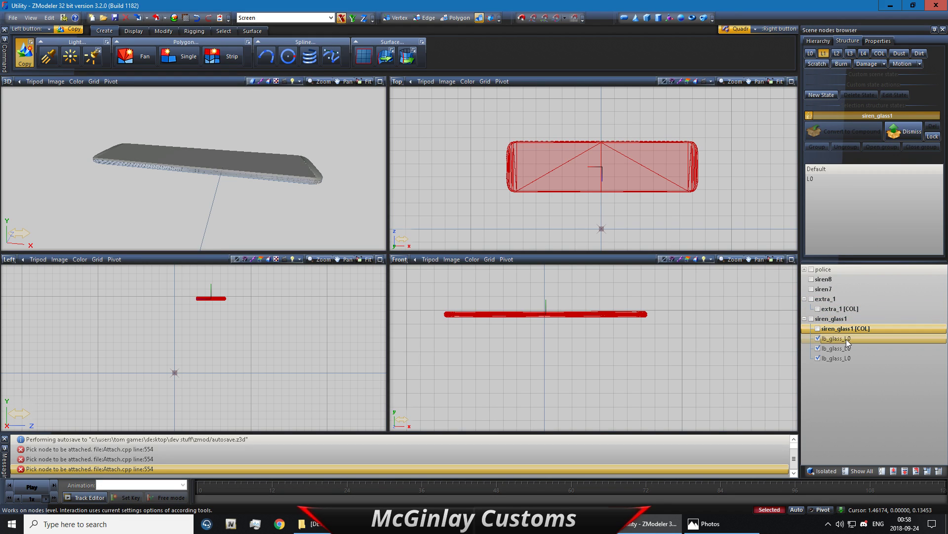
drag(846, 339, 847, 217)
click(849, 53)
drag(835, 341, 845, 208)
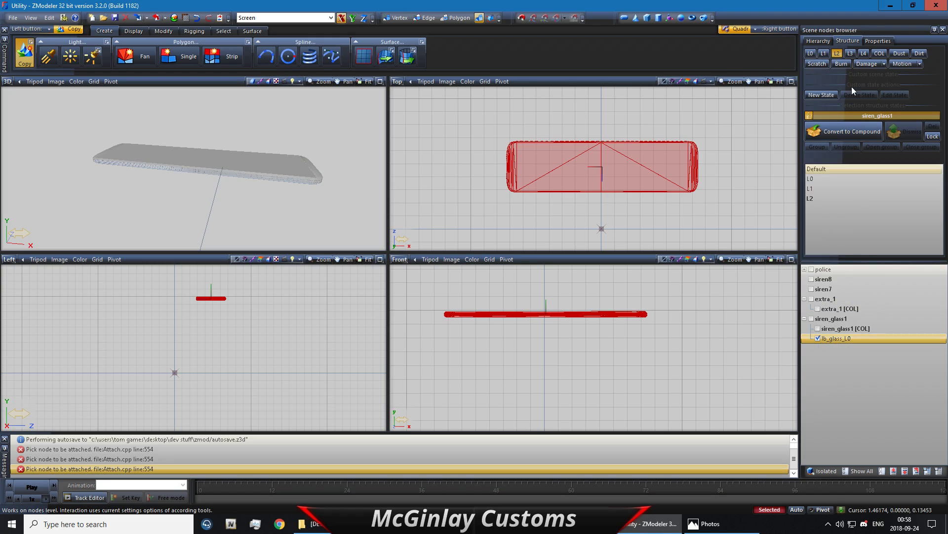
drag(849, 337, 853, 210)
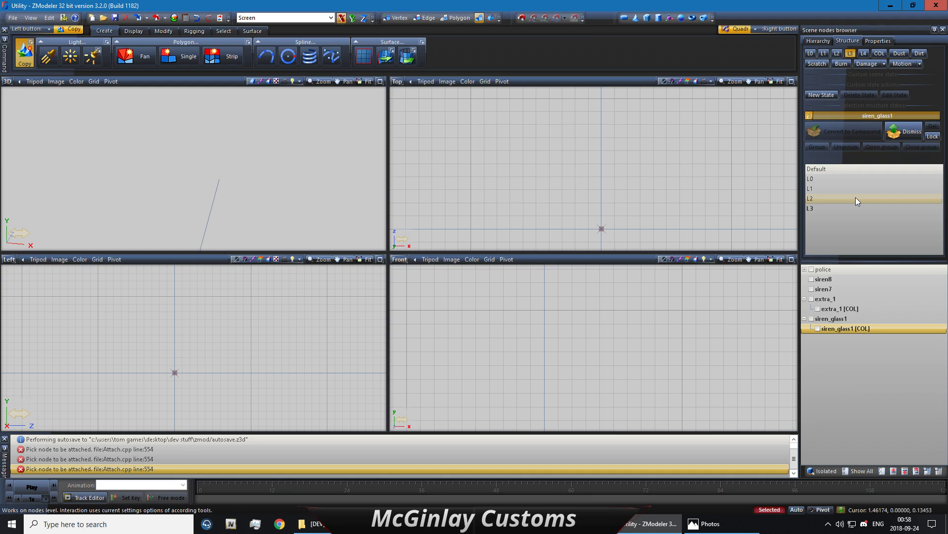
Nest siren8, siren7 and siren_glass1 under the extra_1 node as its children
click(804, 319)
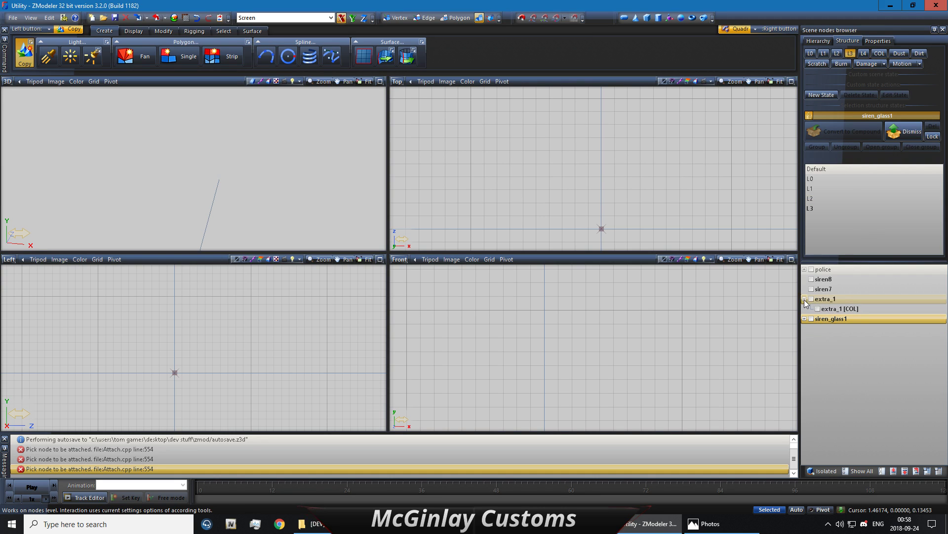
click(804, 300)
drag(828, 311, 829, 287)
click(805, 281)
click(830, 309)
ctrl+click(830, 318)
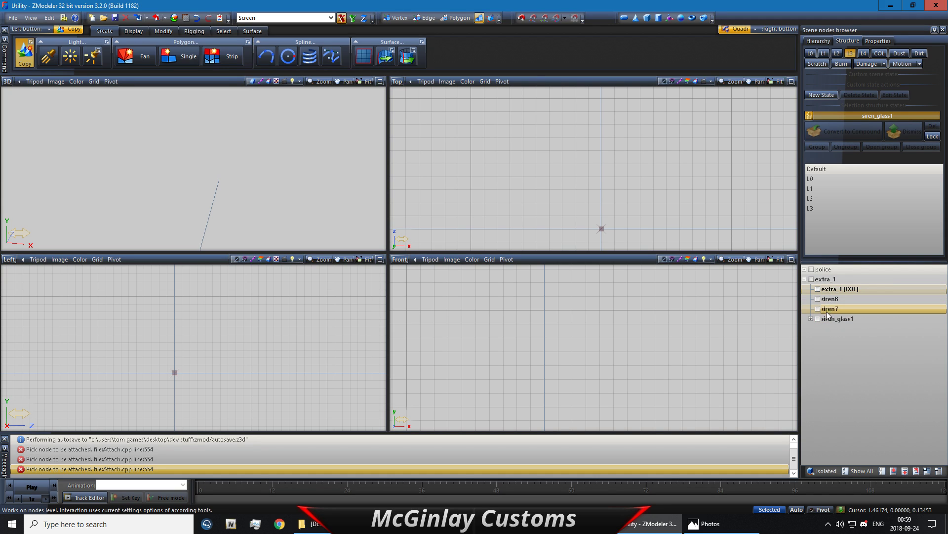
Attach the extra_1 light bar node to the chassis node inside the police hierarchy
click(805, 279)
drag(822, 268, 822, 293)
click(805, 280)
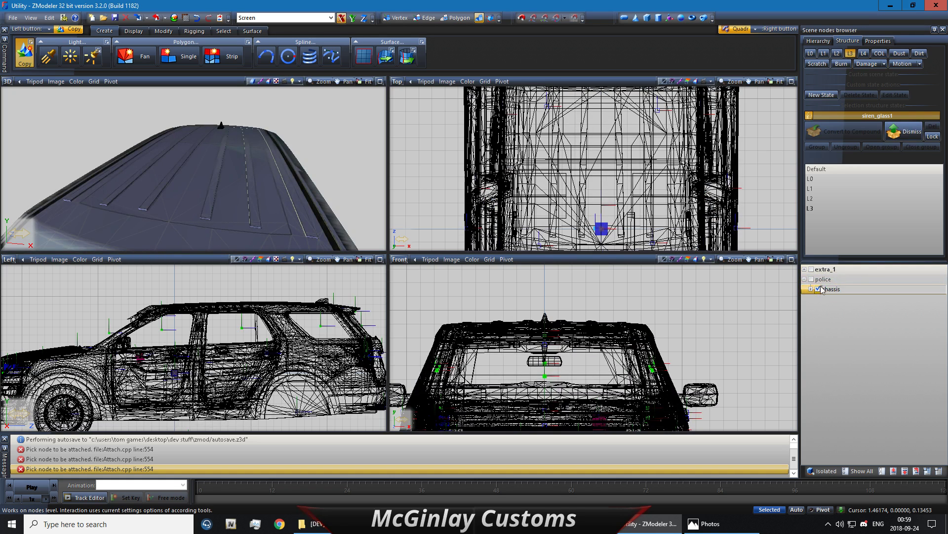
click(810, 289)
scroll(815, 295, up, 1)
click(811, 270)
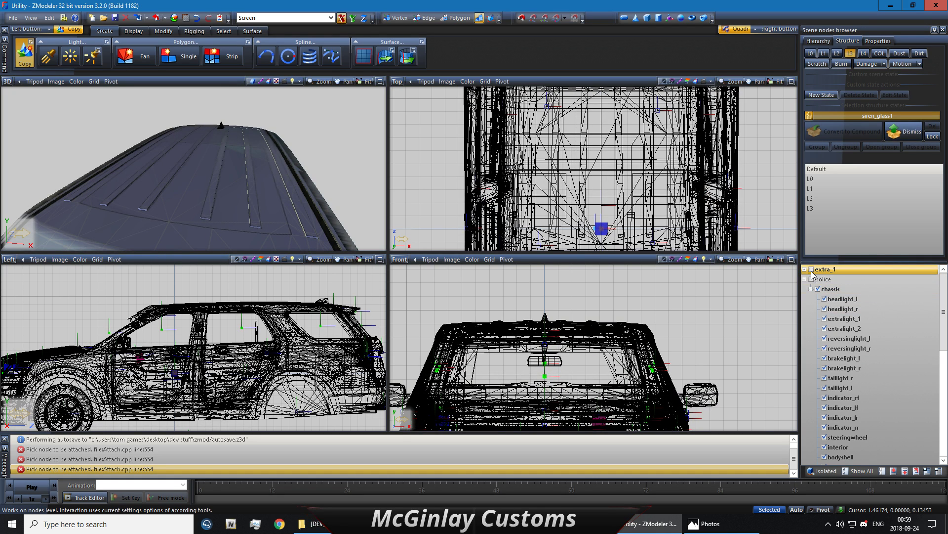
drag(825, 270, 840, 318)
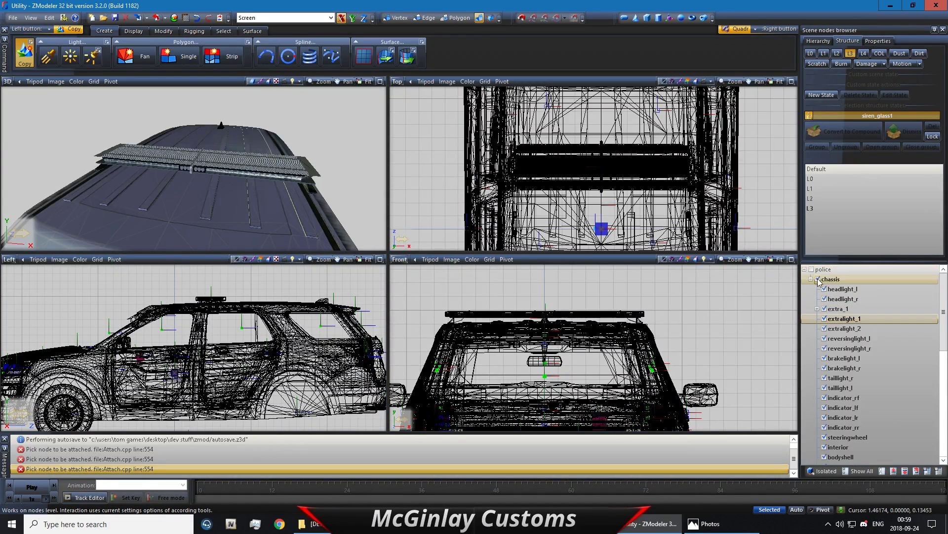
Display the whole police model in its L0 state and examine the vehicle with the light bar fitted
click(805, 269)
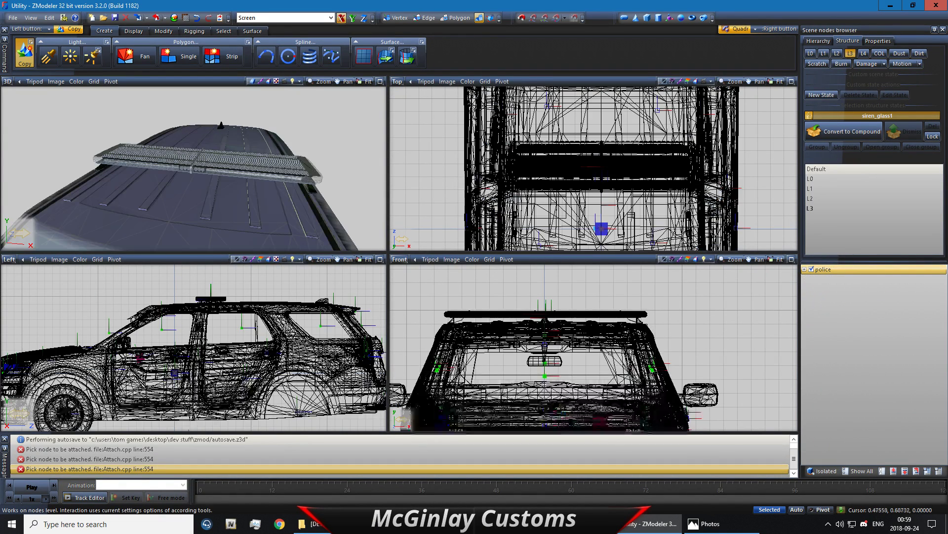
middle_drag(246, 191, 274, 134)
scroll(307, 160, down, 4)
click(810, 53)
click(810, 53)
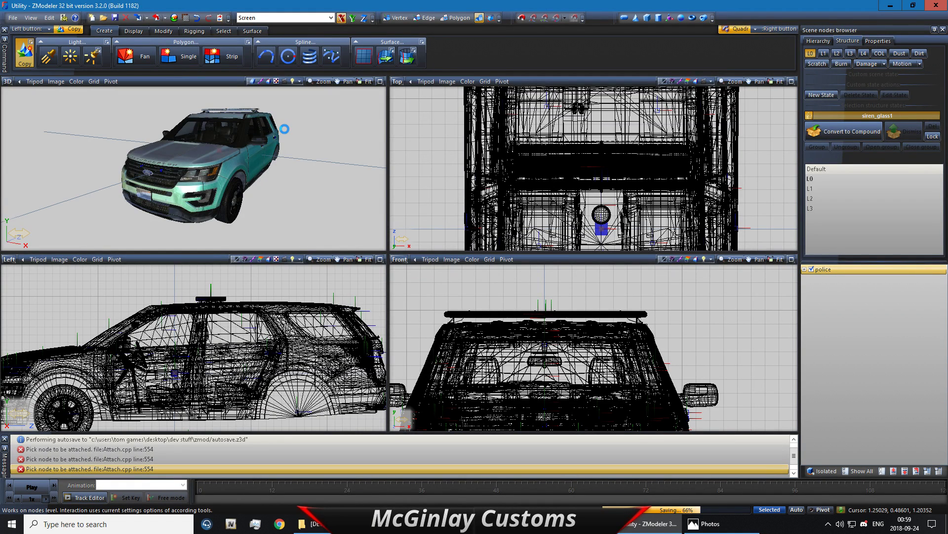
click(565, 523)
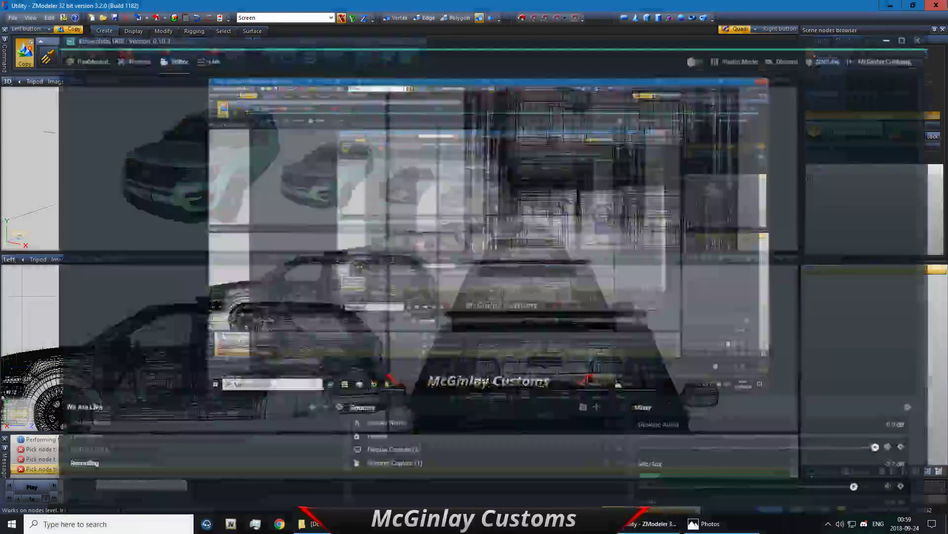